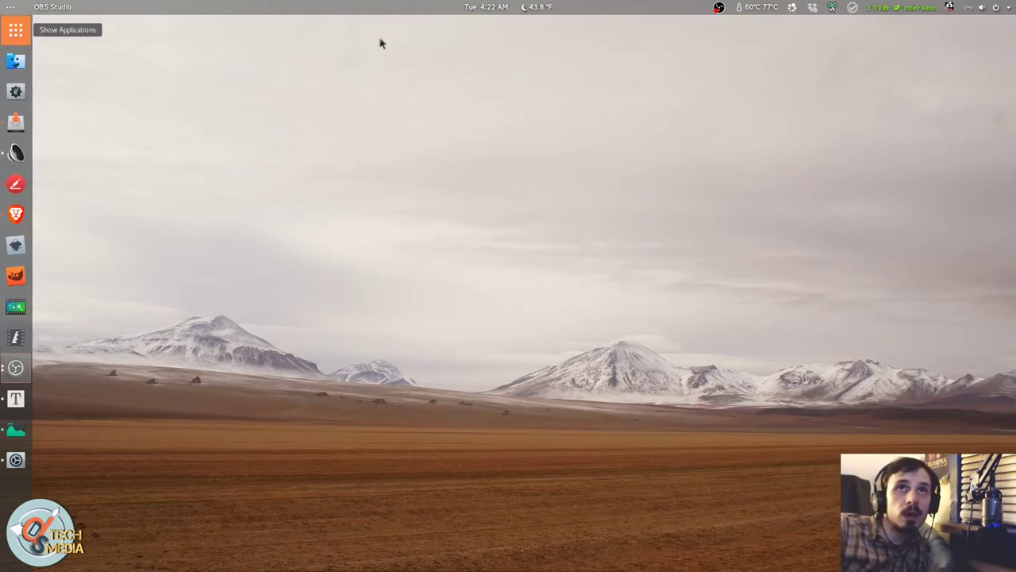
# - Find and launch My-Weather-Indicator, and open its preferences
pyautogui.press('super+a')
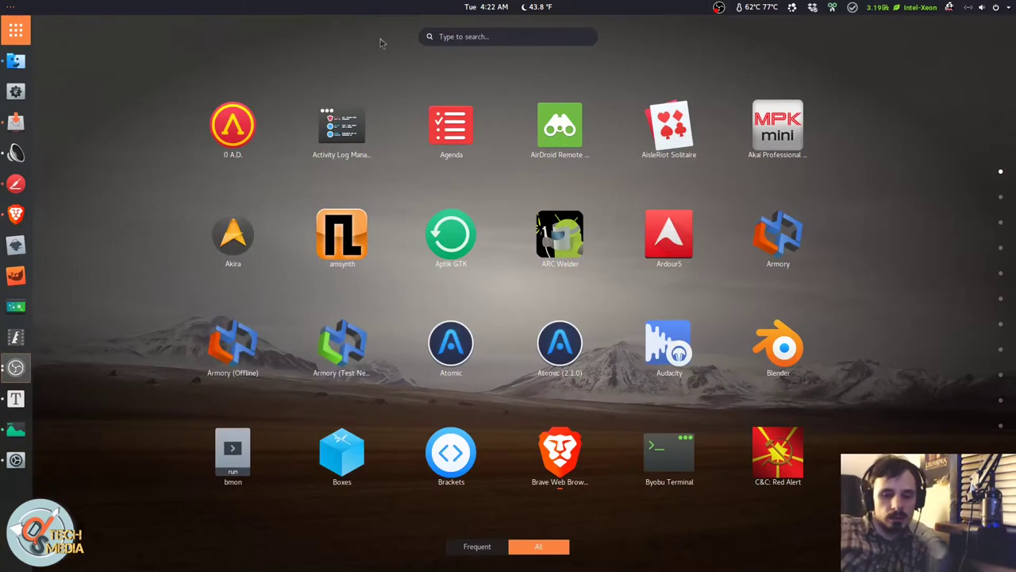
pyautogui.write('my weather ind')
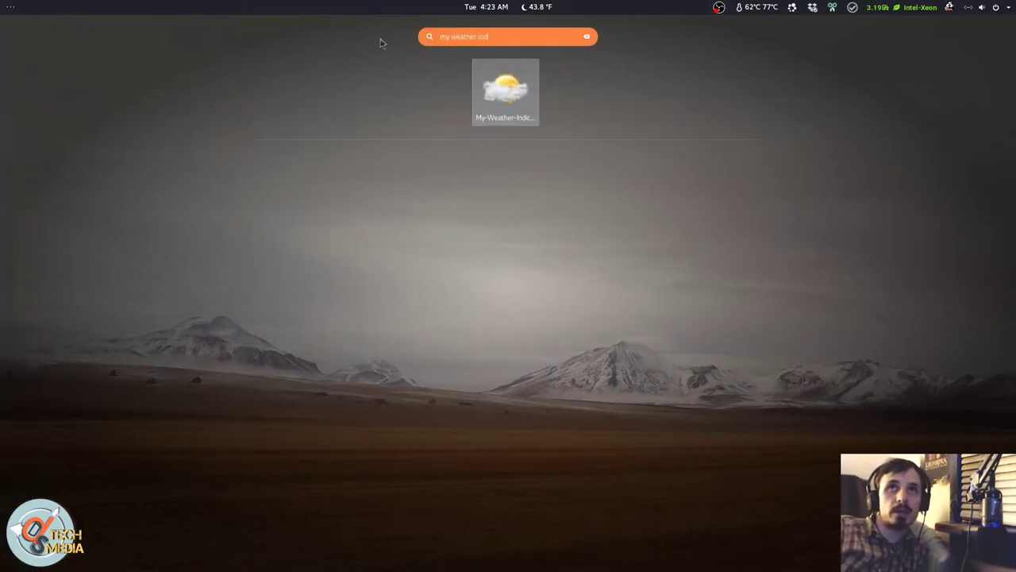
pyautogui.press('Return')
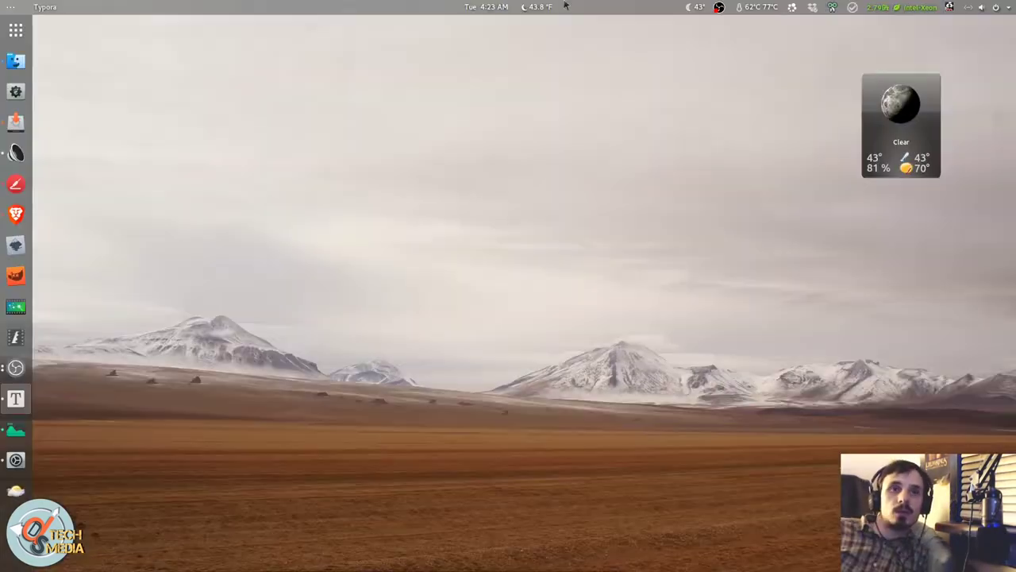
pyautogui.click(695, 13)
pyautogui.click(643, 246)
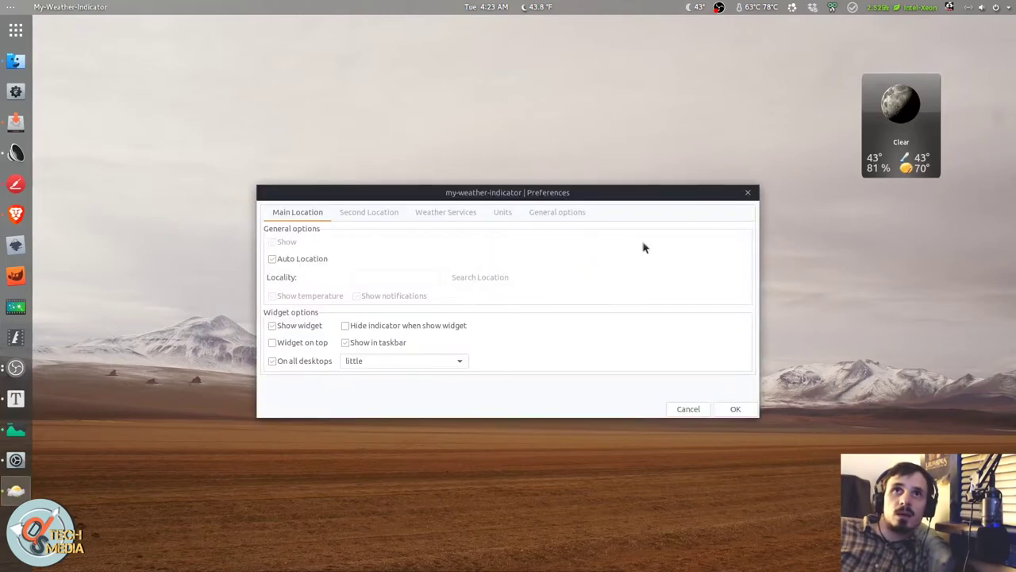
# - Keep the main location's widget shown and in the taskbar, place it on top, and apply the full widget skin
pyautogui.click(297, 326)
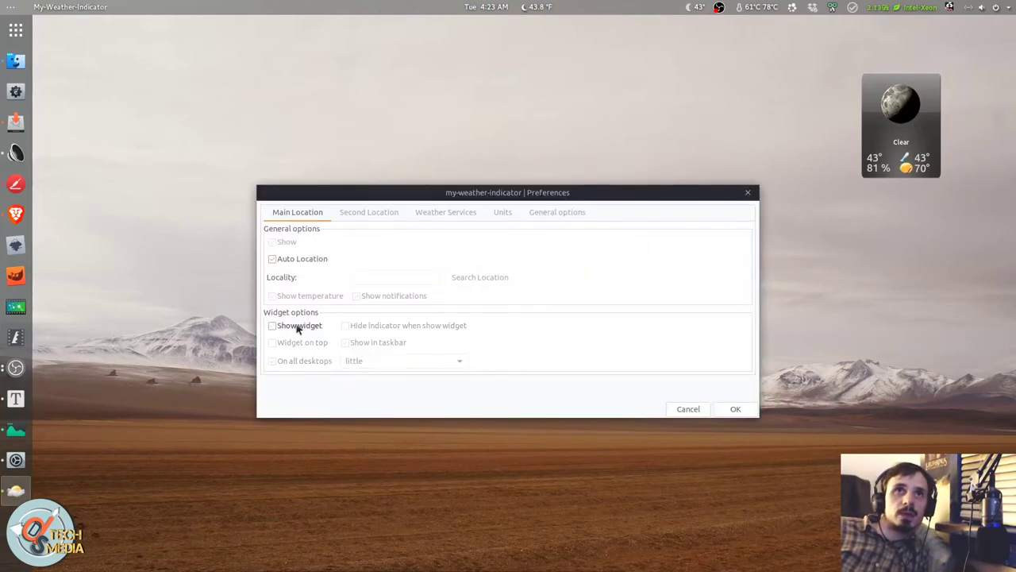
pyautogui.click(296, 327)
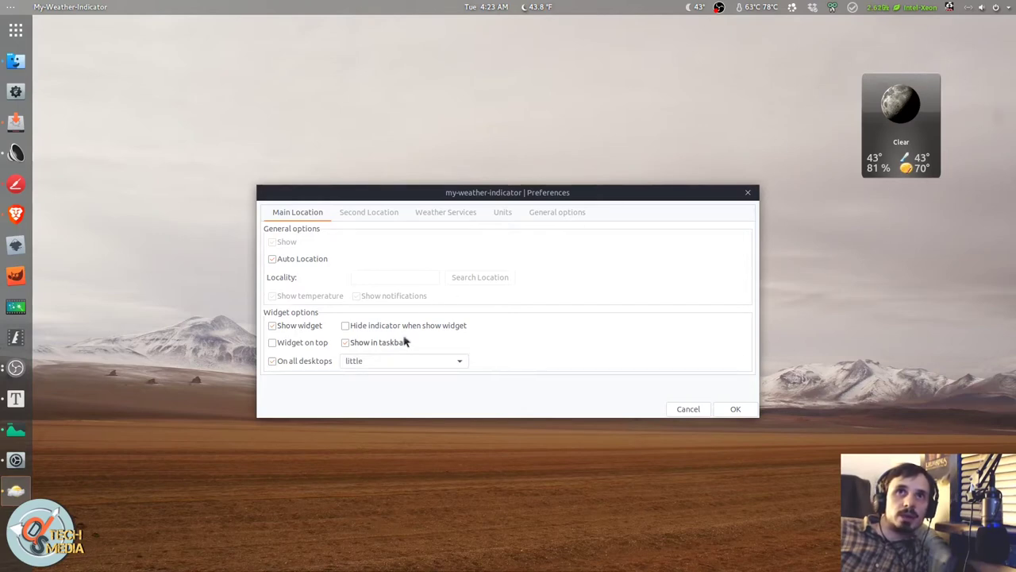
pyautogui.click(344, 342)
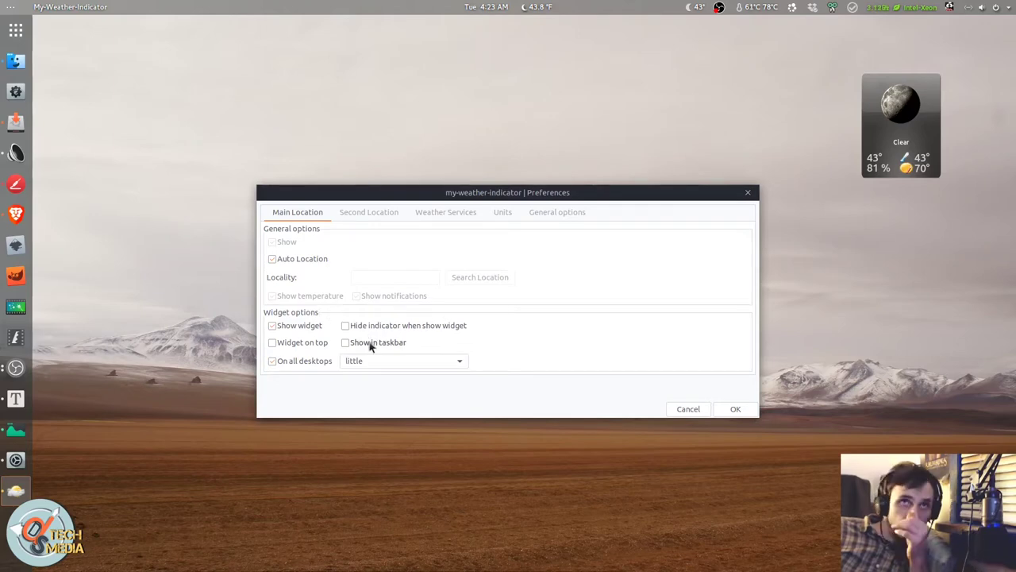
pyautogui.click(377, 346)
pyautogui.click(403, 360)
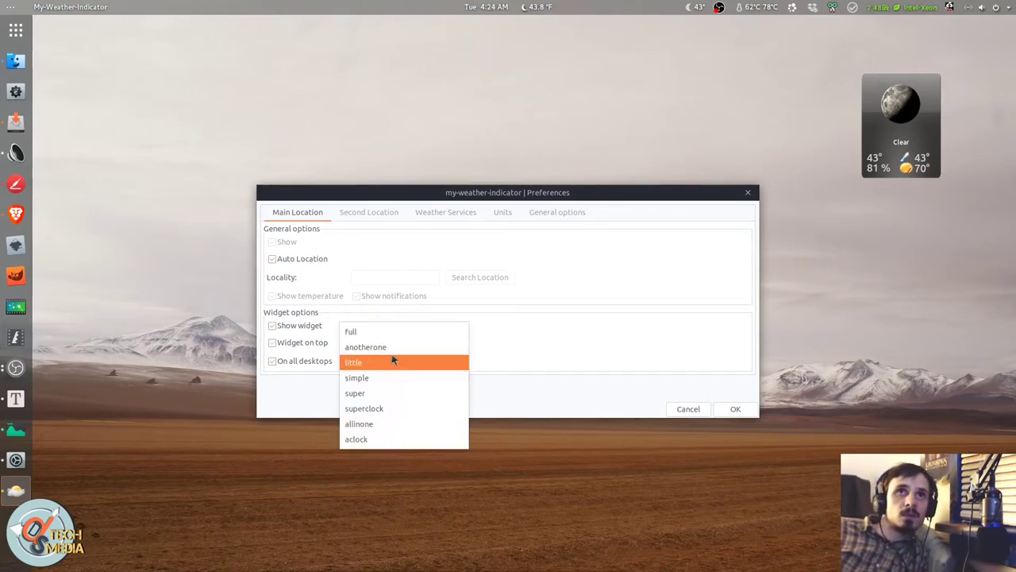
pyautogui.click(391, 332)
pyautogui.click(738, 409)
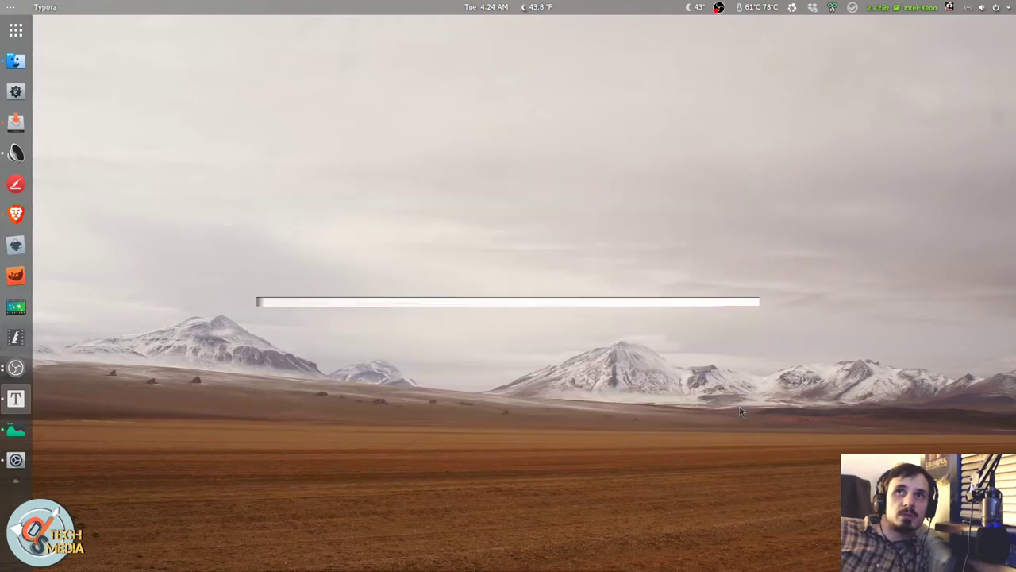
# - Change the main location's widget skin to anotherone and apply it
pyautogui.click(687, 7)
pyautogui.click(707, 320)
pyautogui.click(413, 371)
pyautogui.click(414, 372)
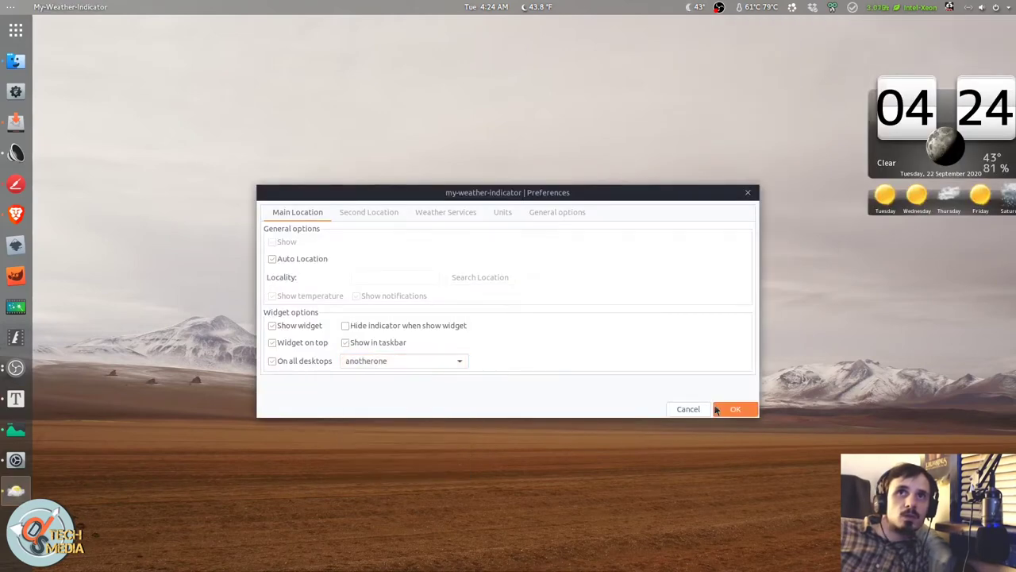
pyautogui.click(735, 409)
# - Try out further widget skins for the main location, ending with super
pyautogui.click(697, 6)
pyautogui.click(707, 324)
pyautogui.click(735, 408)
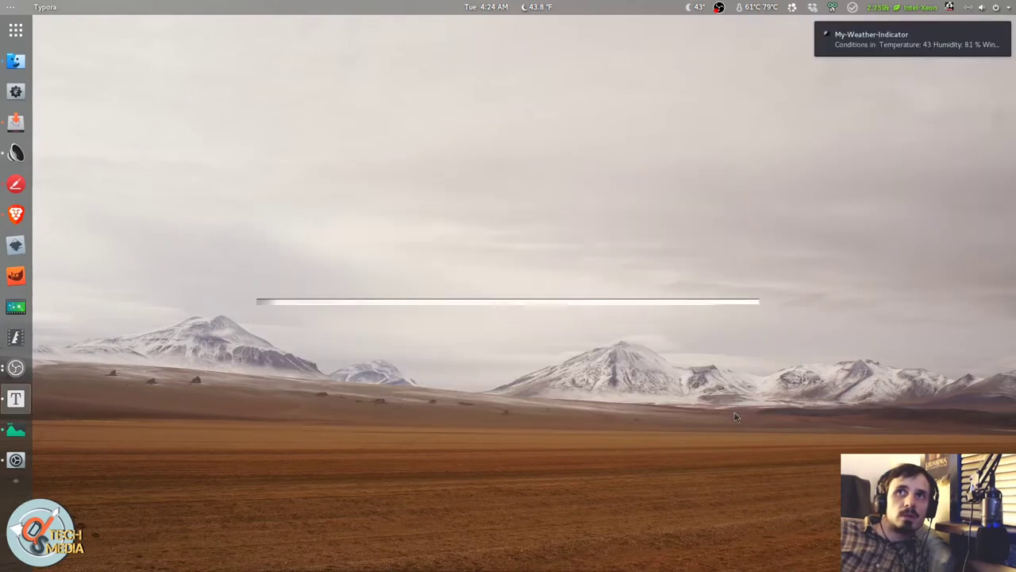
pyautogui.click(696, 7)
pyautogui.click(707, 324)
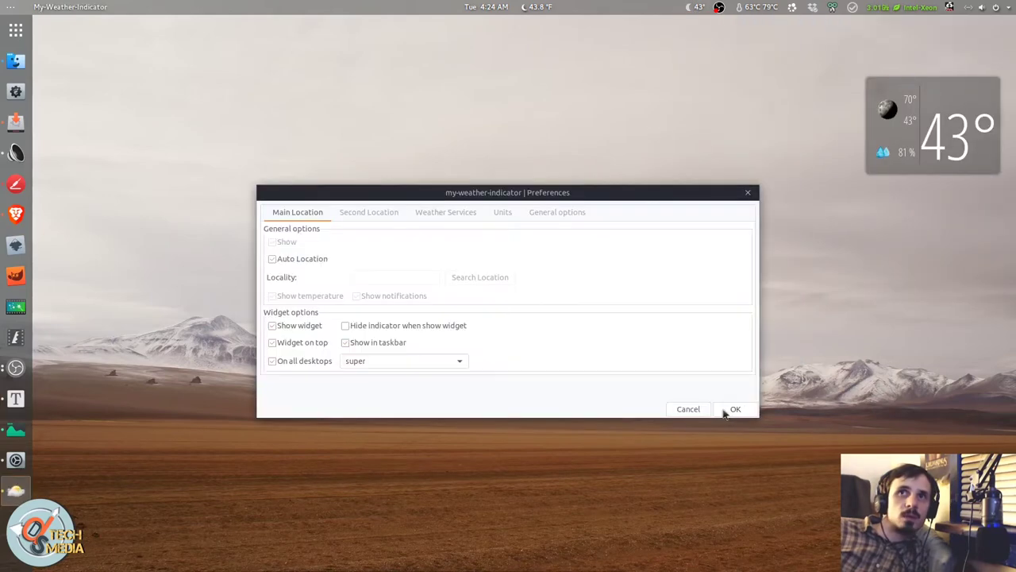
pyautogui.click(727, 410)
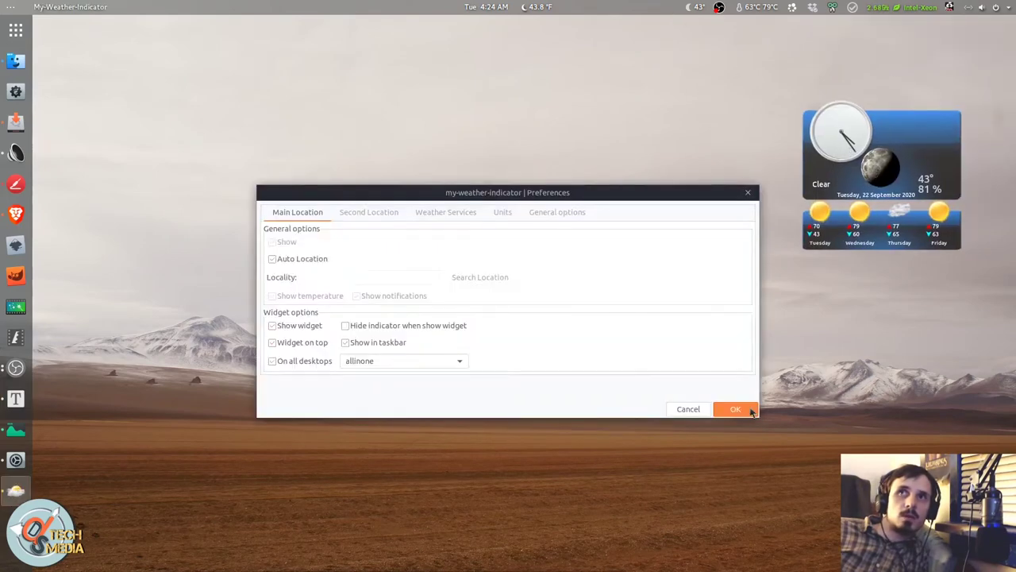
# - Try the allinone widget skin, and apply the aclock skin
pyautogui.click(746, 410)
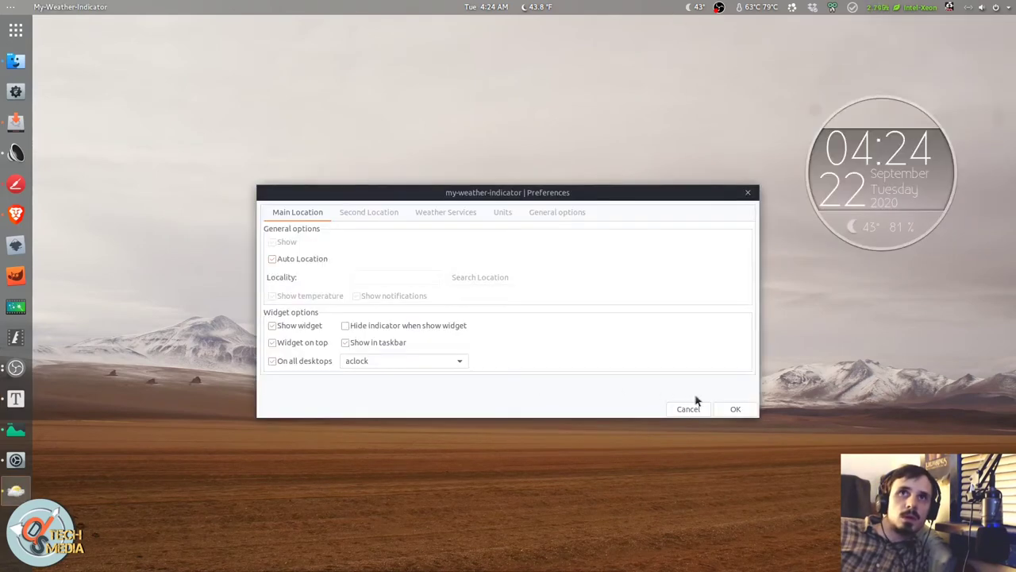
pyautogui.click(734, 409)
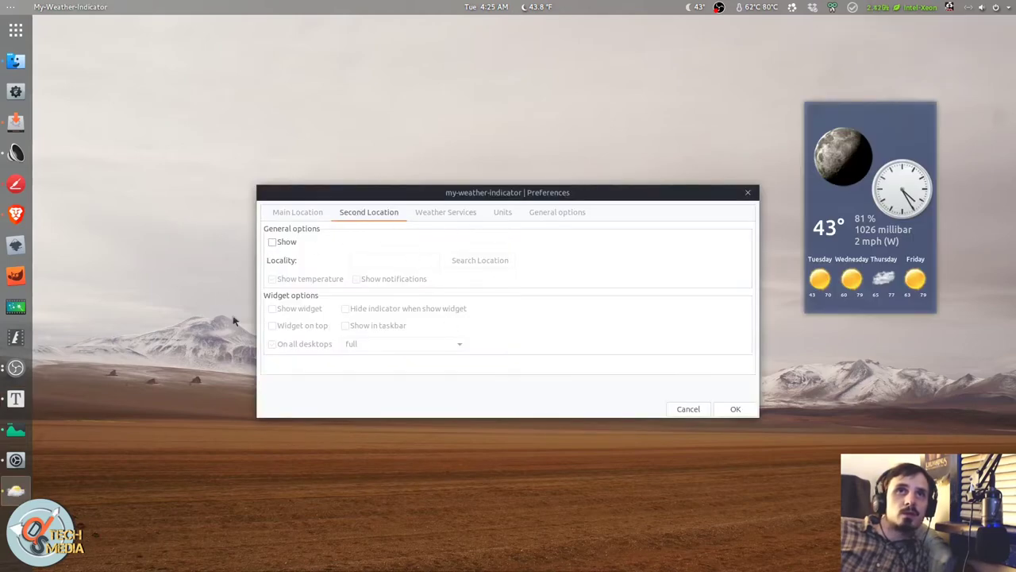
# - Review the available weather services and the measurement unit settings
pyautogui.click(460, 213)
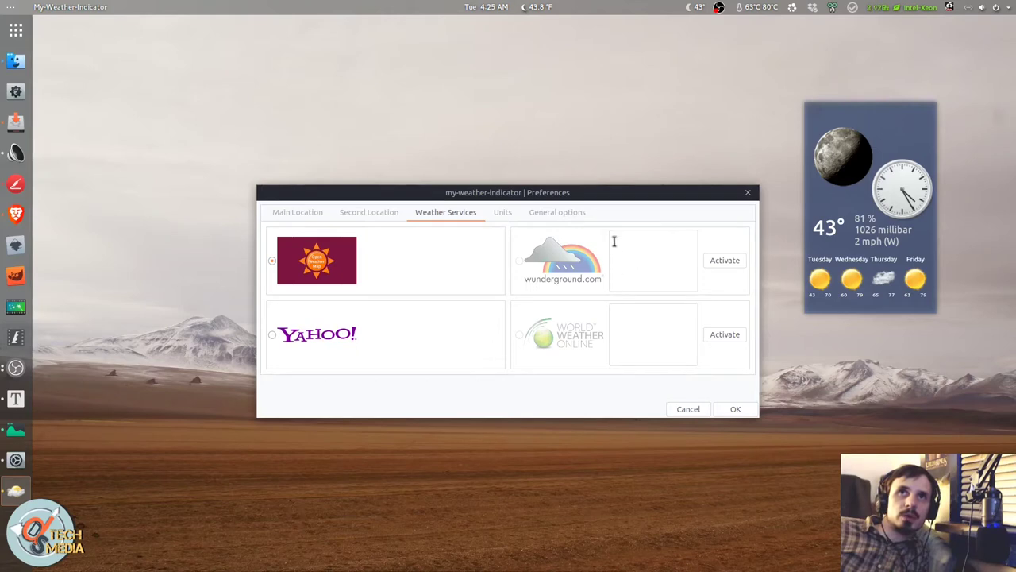
pyautogui.click(505, 213)
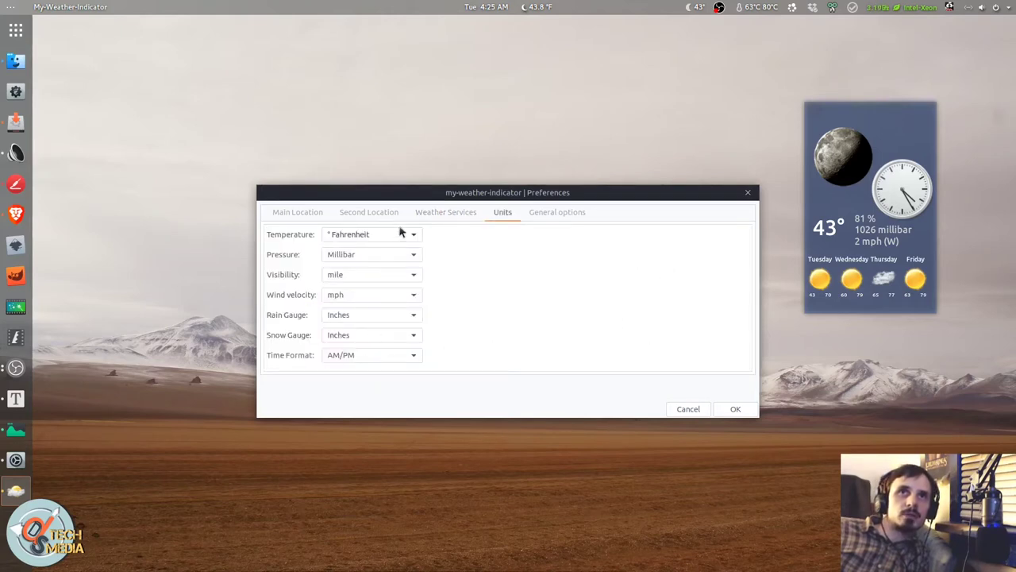
# - Select the light icon theme with a refresh frequency of 1 hour, and save the preferences
pyautogui.click(565, 212)
pyautogui.click(345, 284)
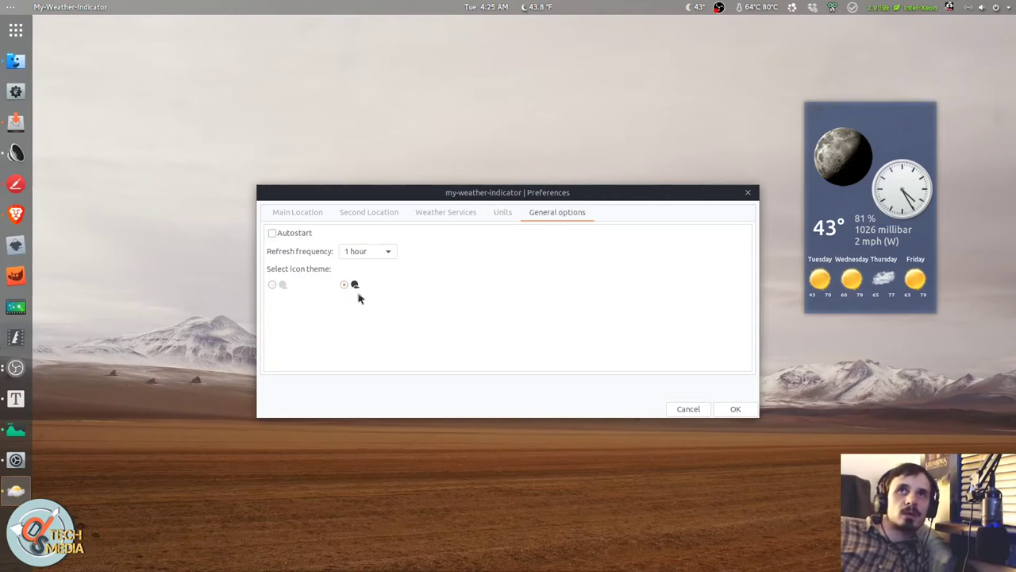
pyautogui.click(284, 287)
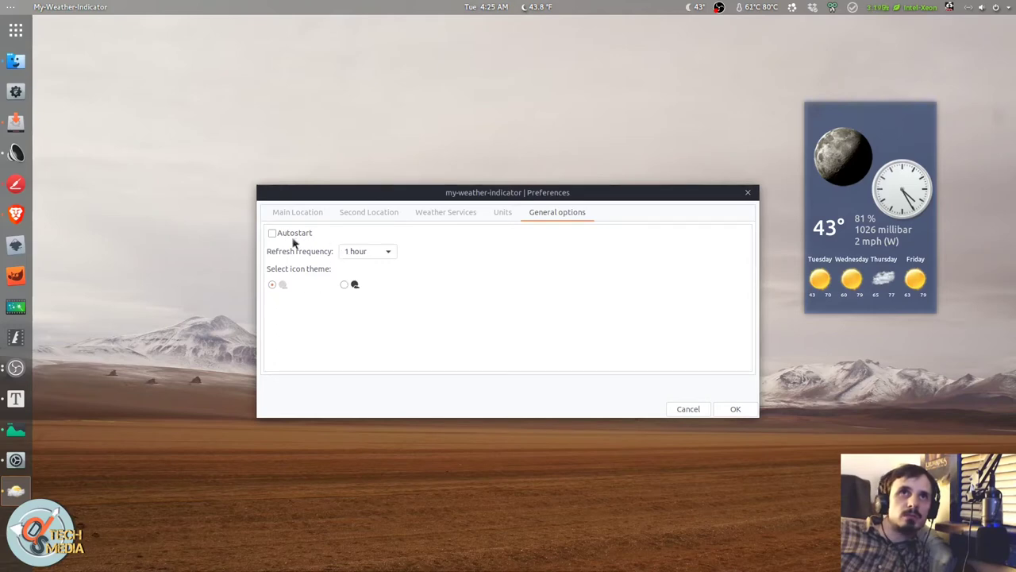
pyautogui.click(388, 252)
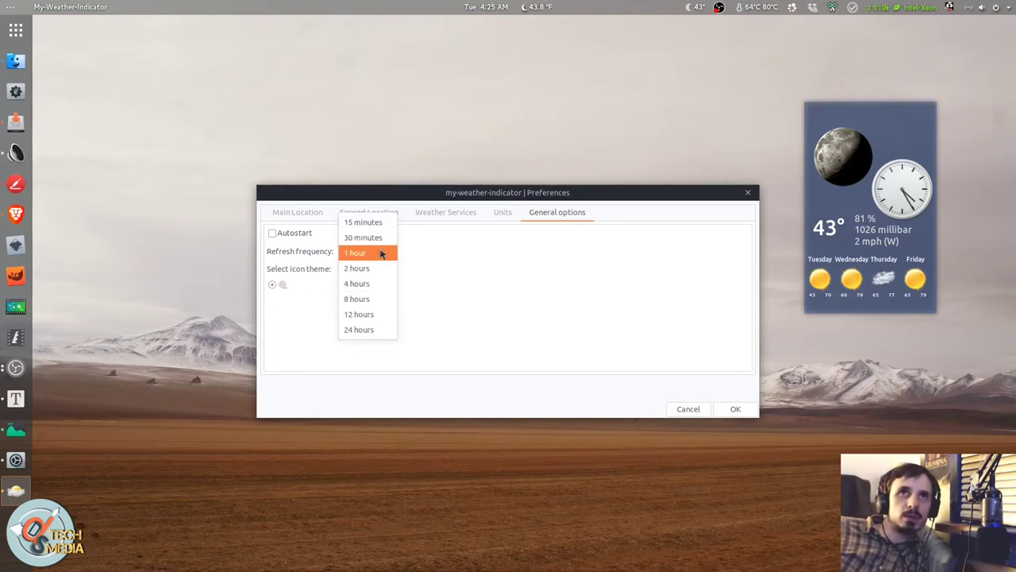
pyautogui.click(381, 252)
pyautogui.click(736, 408)
# - Turn off the main location's desktop widget in the preferences and save
pyautogui.click(698, 6)
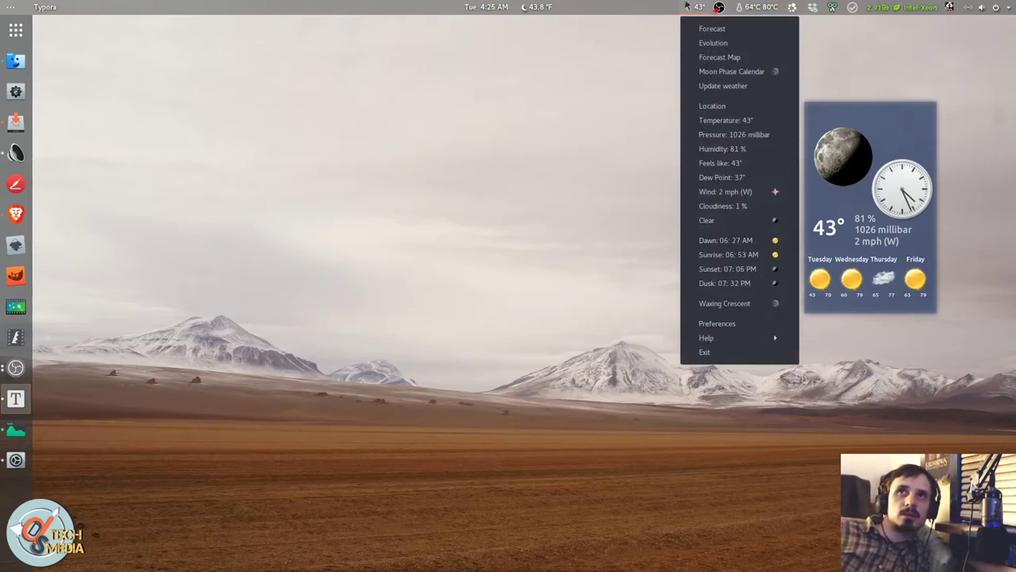
pyautogui.click(694, 10)
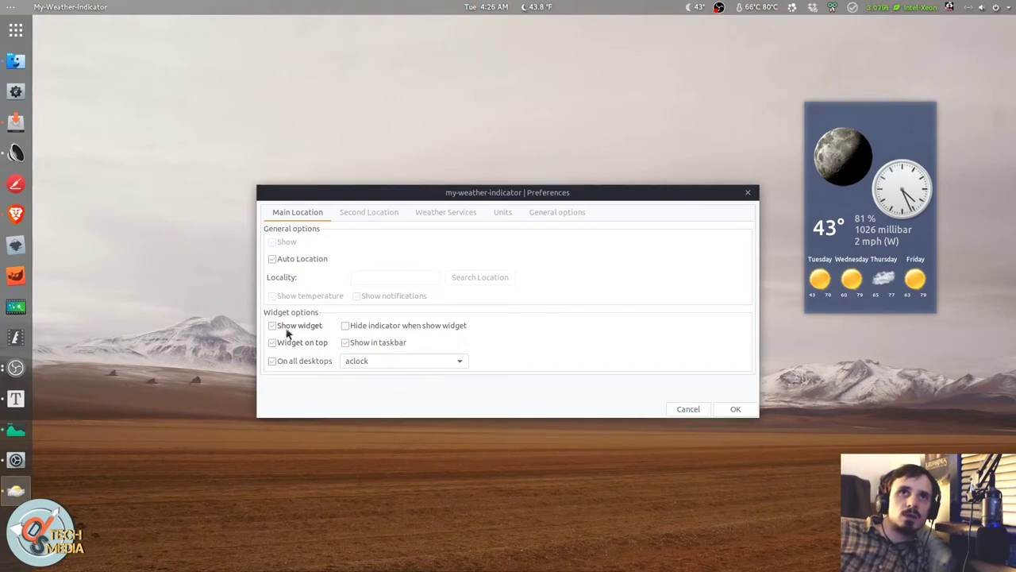
pyautogui.click(288, 329)
pyautogui.click(754, 410)
# - View the moon phase calendar for September 2020
pyautogui.click(697, 6)
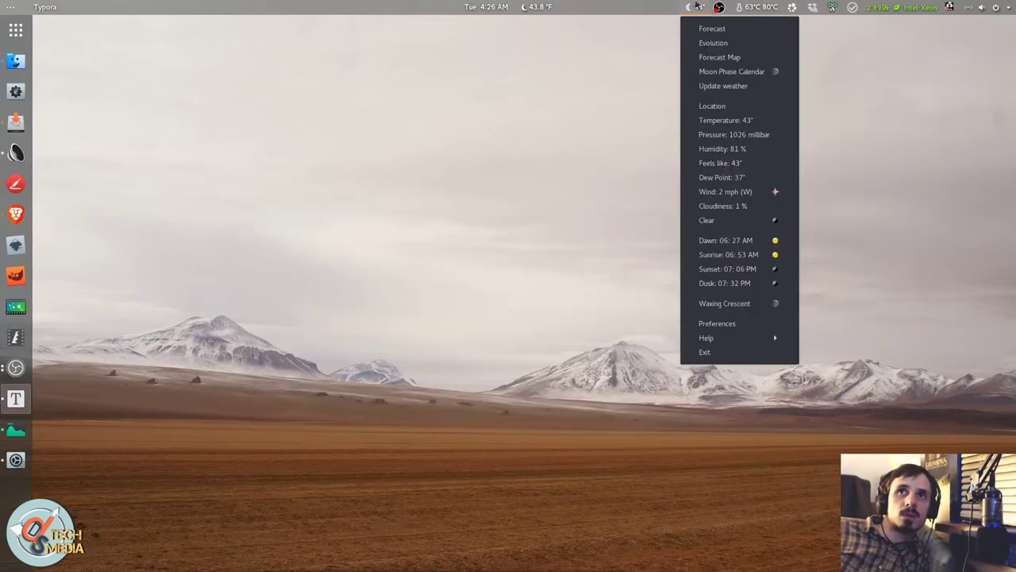
pyautogui.click(760, 310)
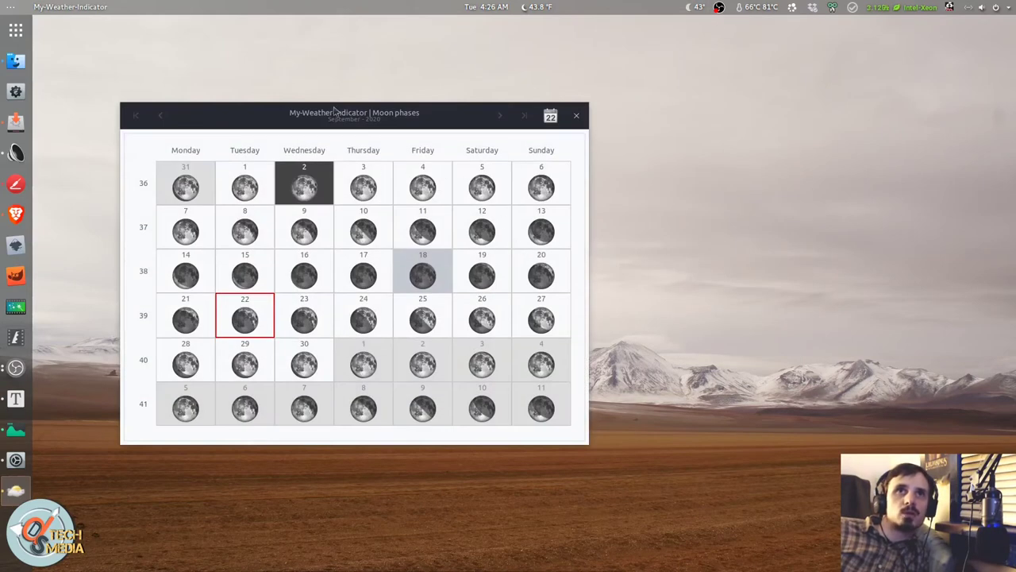
pyautogui.moveTo(334, 111); pyautogui.dragTo(357, 117)
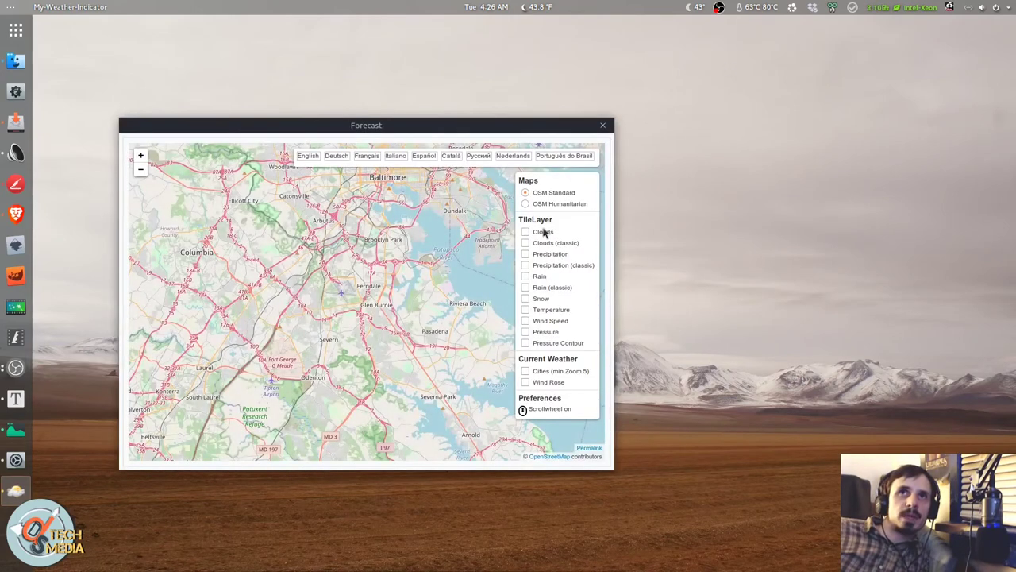
# - Overlay the Clouds, Clouds (classic), Precipitation, Precipitation (classic) and Rain layers on the forecast map
pyautogui.click(544, 231)
pyautogui.click(551, 243)
pyautogui.click(556, 255)
pyautogui.click(562, 266)
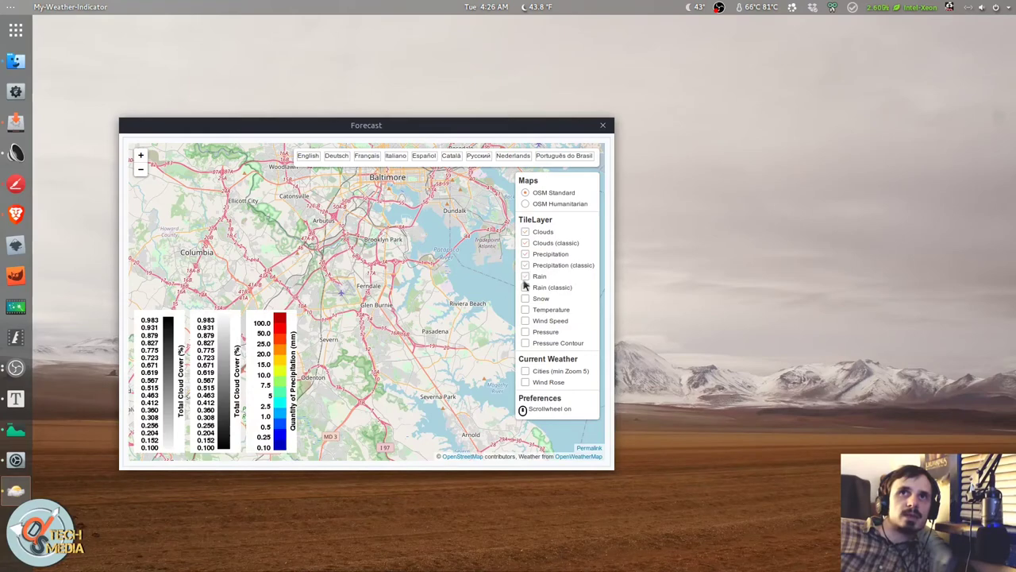
pyautogui.click(524, 277)
pyautogui.scroll(-2, 390, 288)
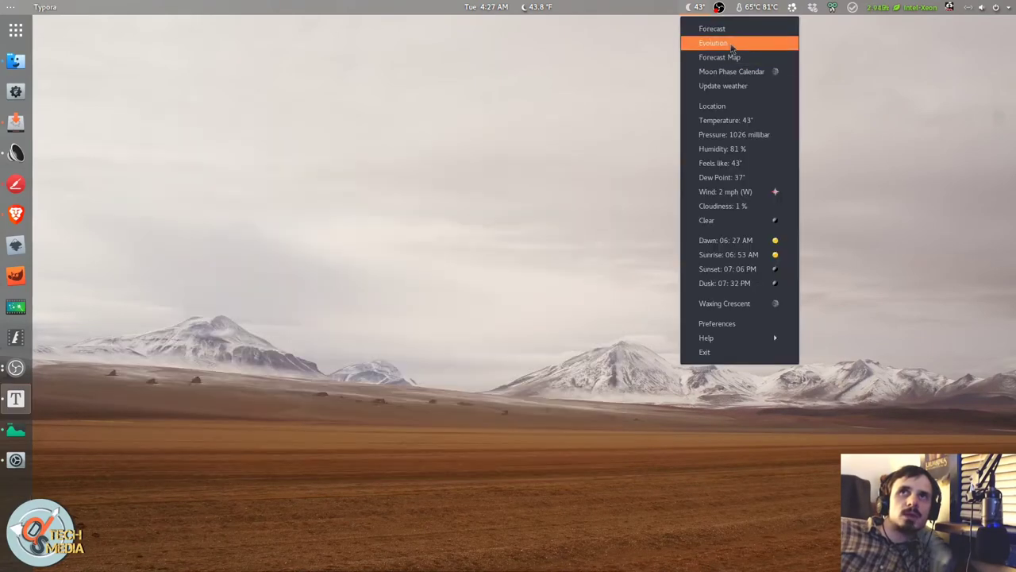
# - View the weather evolution chart for the next hours and its export options, and close it
pyautogui.click(732, 48)
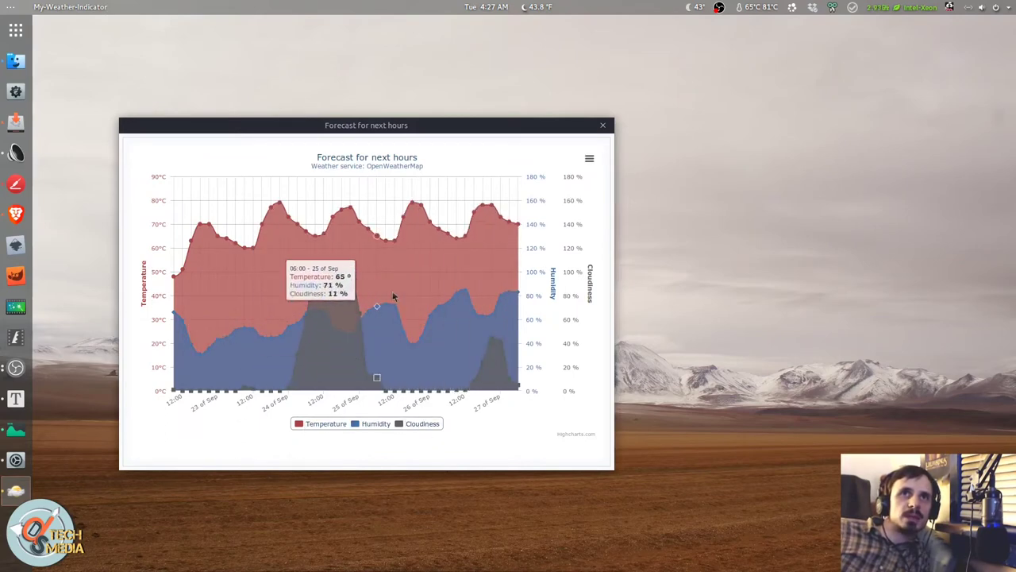
pyautogui.click(590, 159)
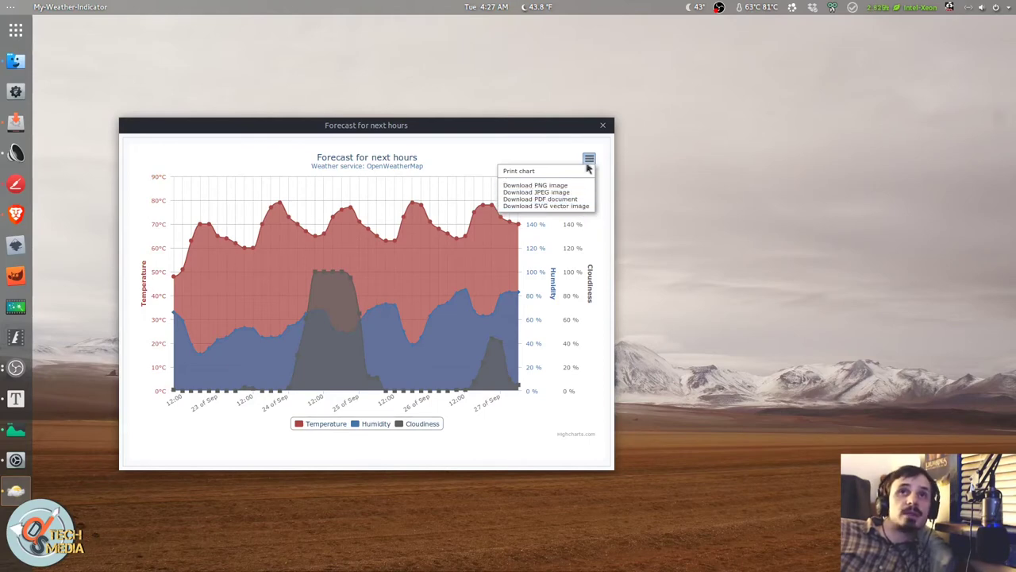
pyautogui.click(602, 125)
# - Update the weather data from the indicator, and exit My-Weather-Indicator
pyautogui.click(699, 6)
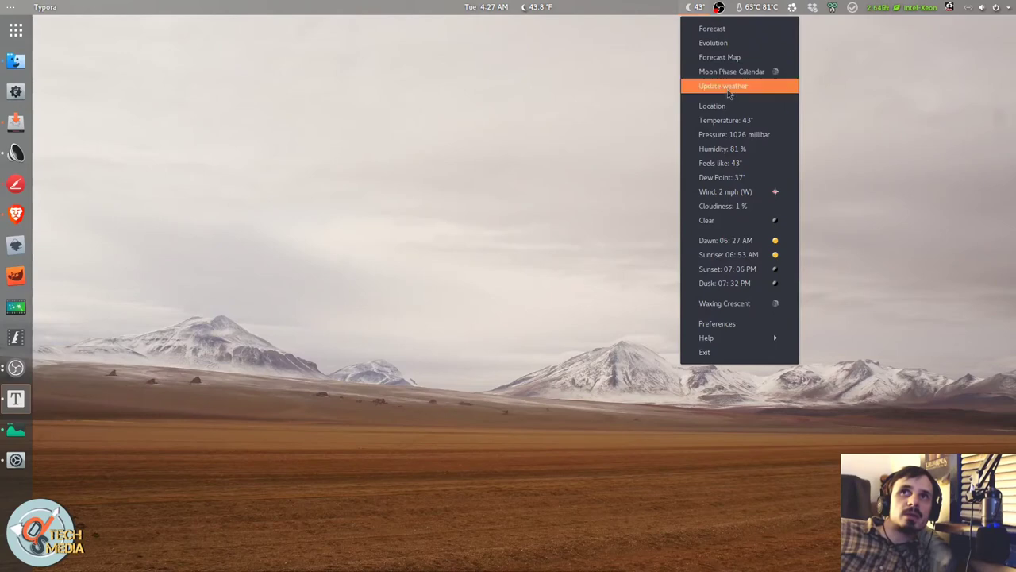
pyautogui.click(728, 93)
pyautogui.click(691, 8)
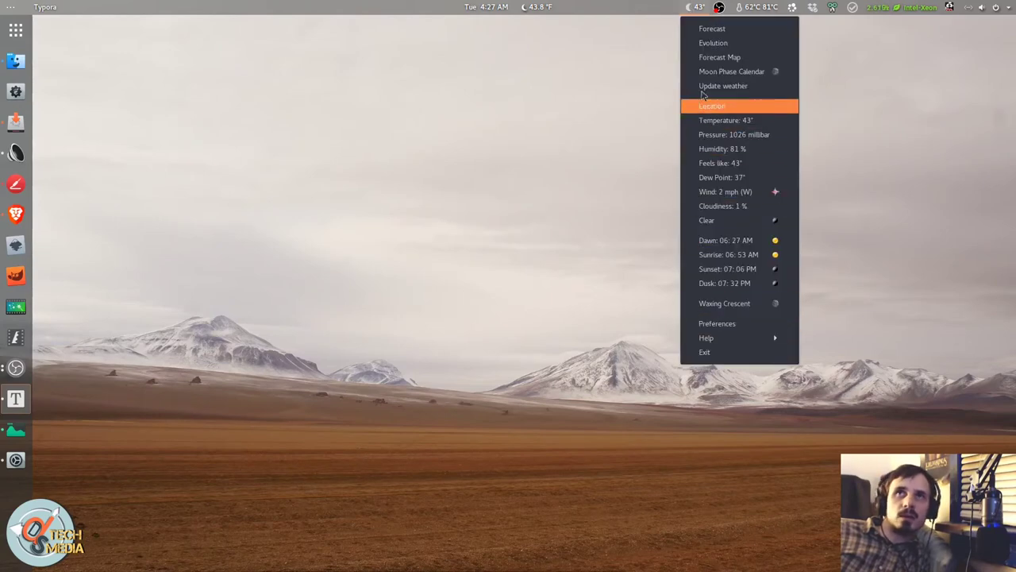
pyautogui.click(726, 351)
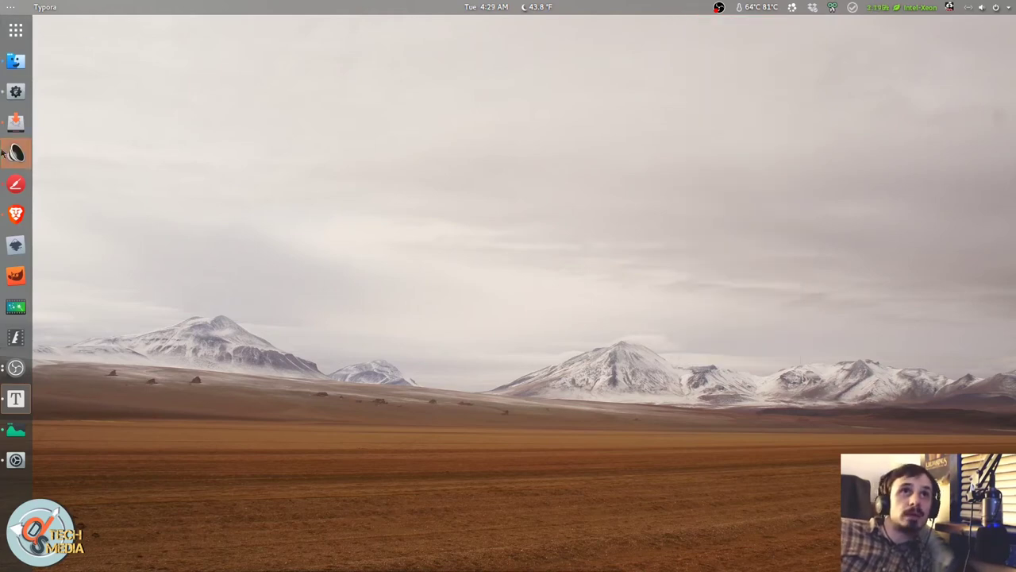
# - Switch to the Brave browser and view the my-weather-indicator GitHub repository in a maximized window
pyautogui.click(18, 216)
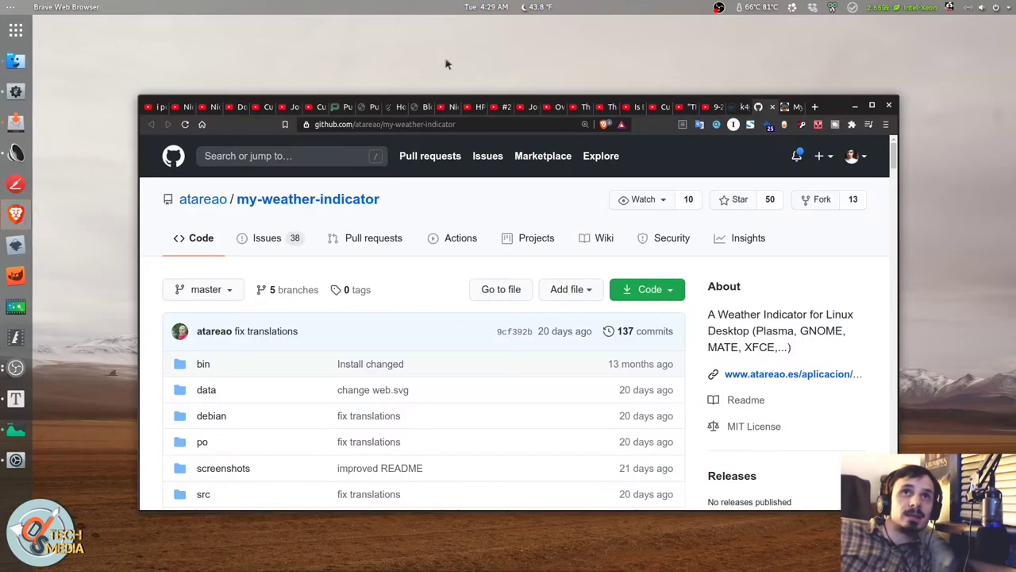
pyautogui.click(872, 106)
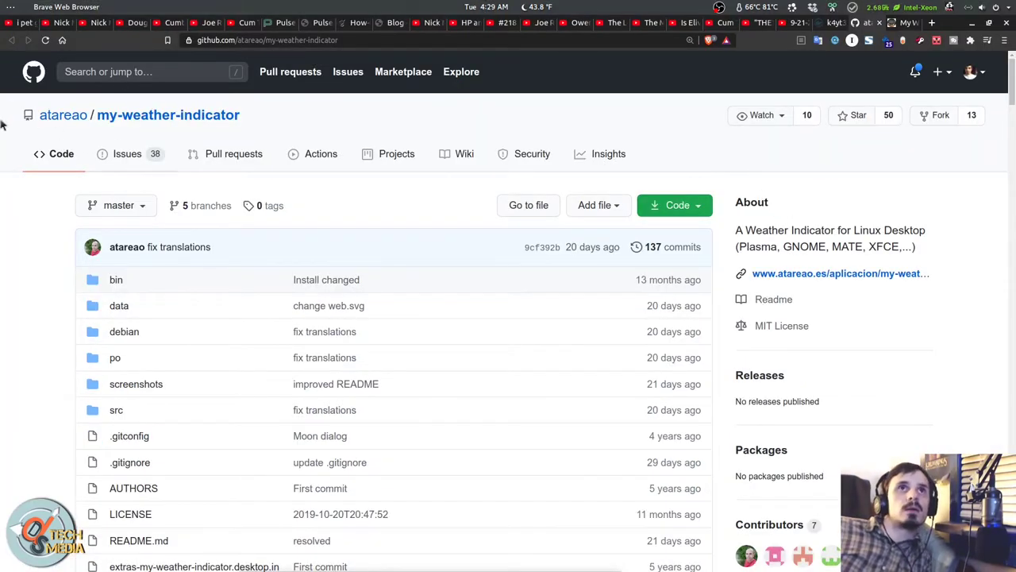
pyautogui.moveTo(54, 120)
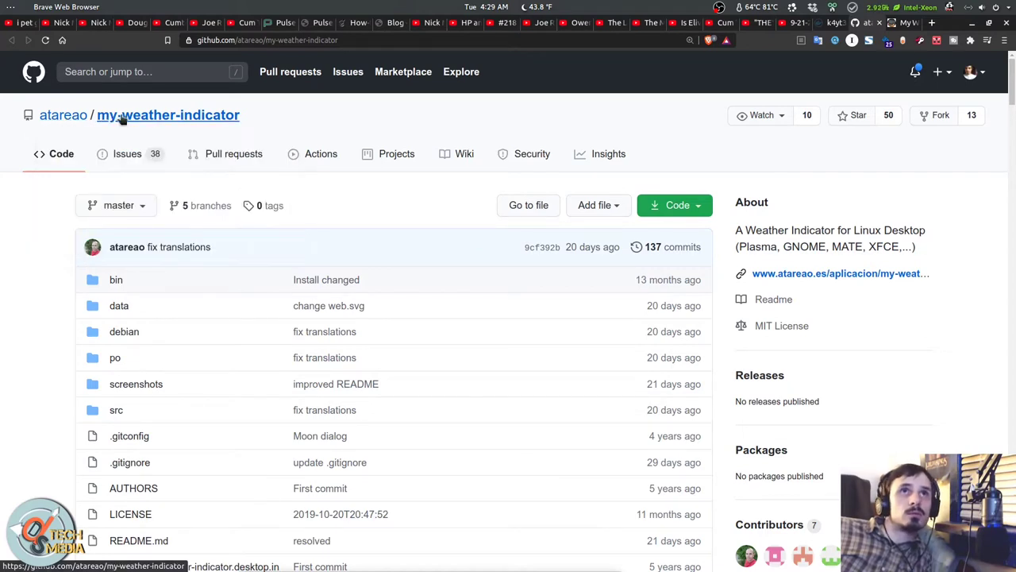
# - Read the repository's README through the requirements, installation and usage sections, highlighting the three terminal commands that install My Weather Indicator
pyautogui.scroll(-10, 329, 377)
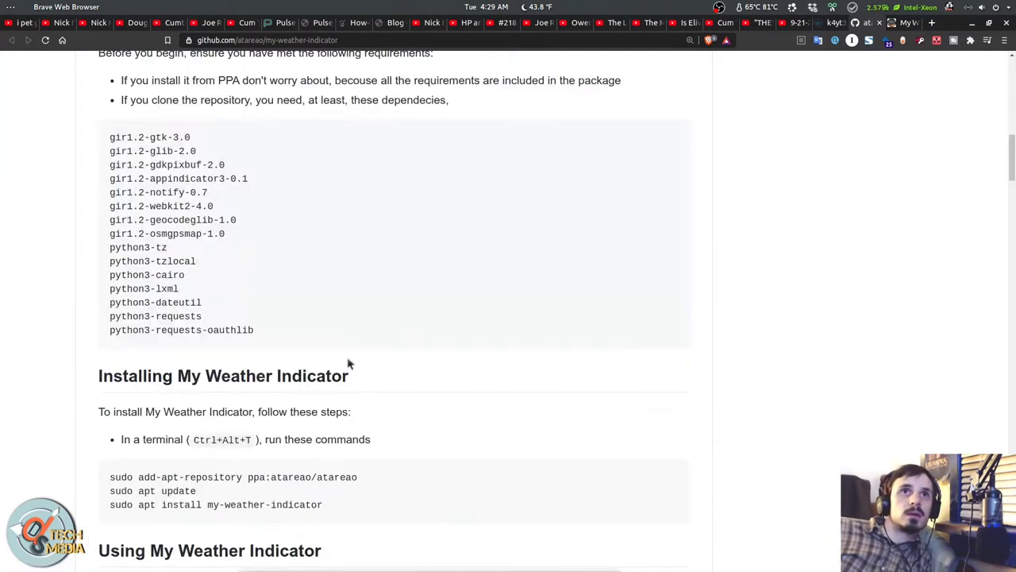
pyautogui.moveTo(110, 477); pyautogui.dragTo(367, 521)
pyautogui.scroll(-2, 336, 429)
pyautogui.scroll(-15, 337, 434)
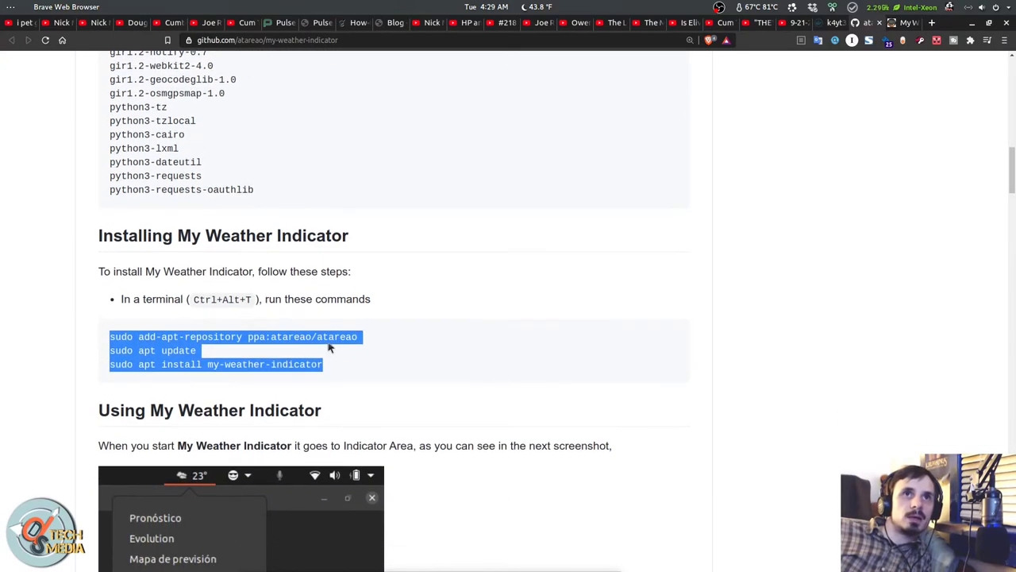
pyautogui.scroll(-12, 394, 318)
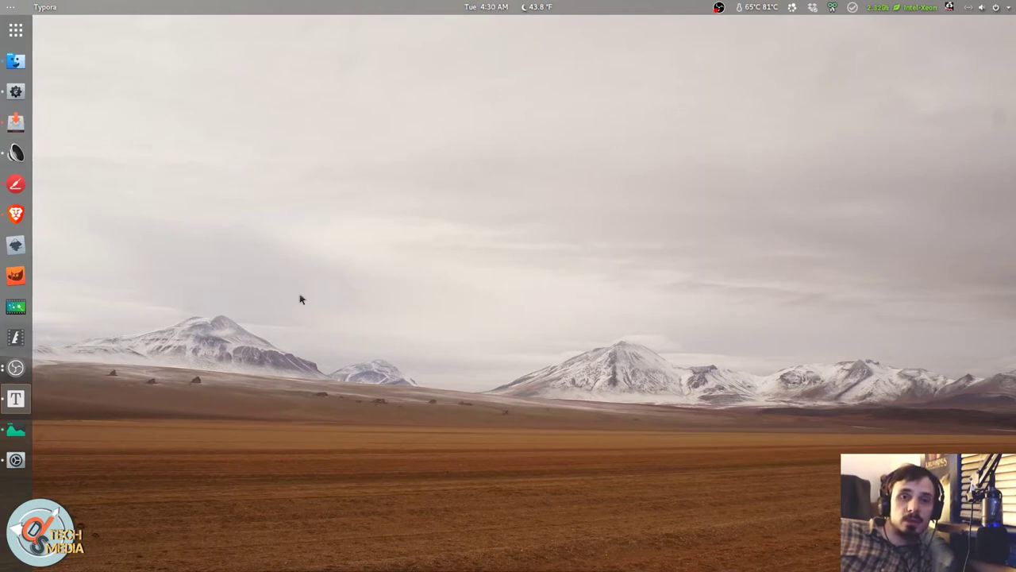
pyautogui.click(11, 95)
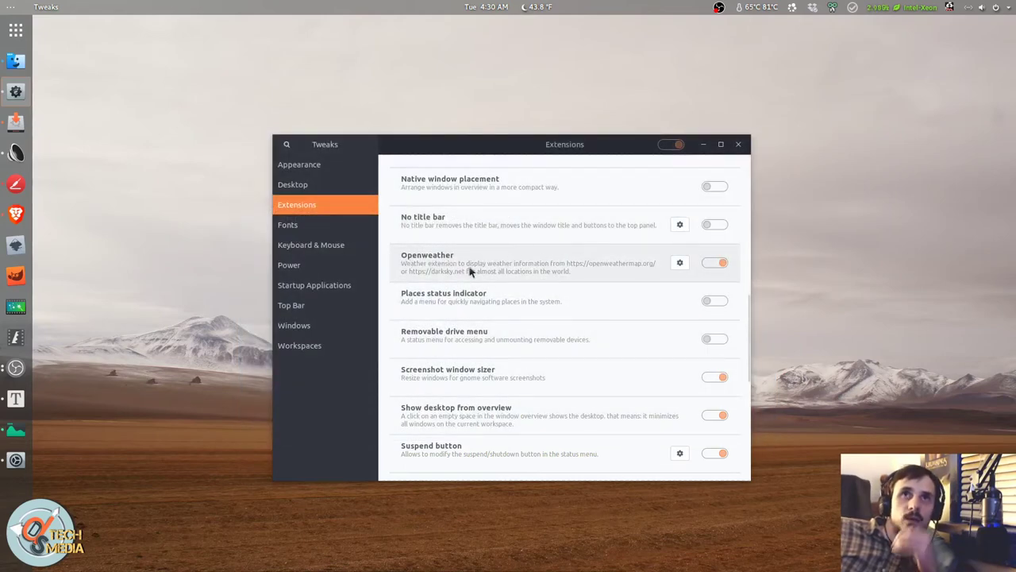
pyautogui.click(565, 256)
pyautogui.moveTo(496, 172); pyautogui.dragTo(504, 185)
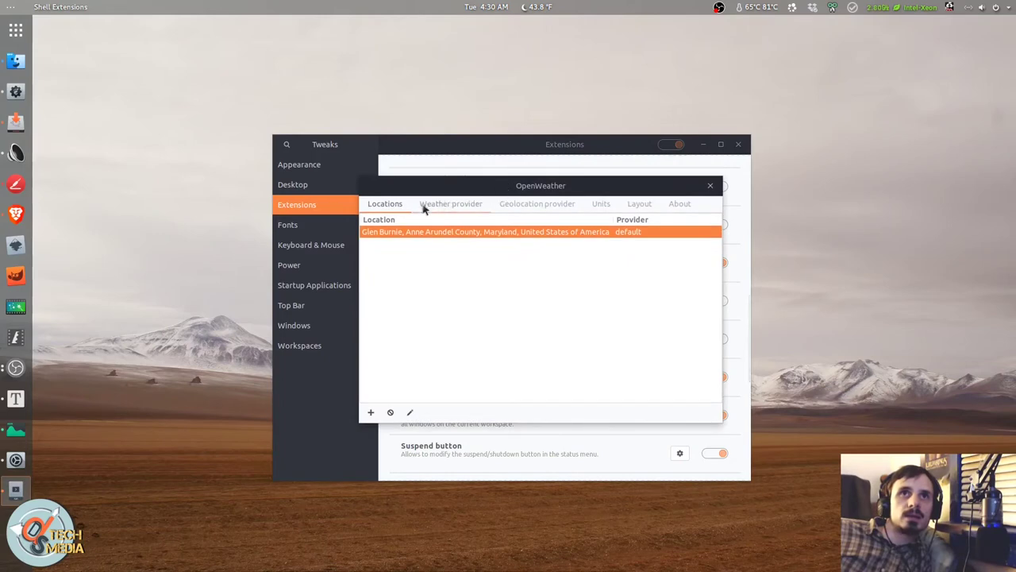
pyautogui.click(423, 205)
pyautogui.click(601, 226)
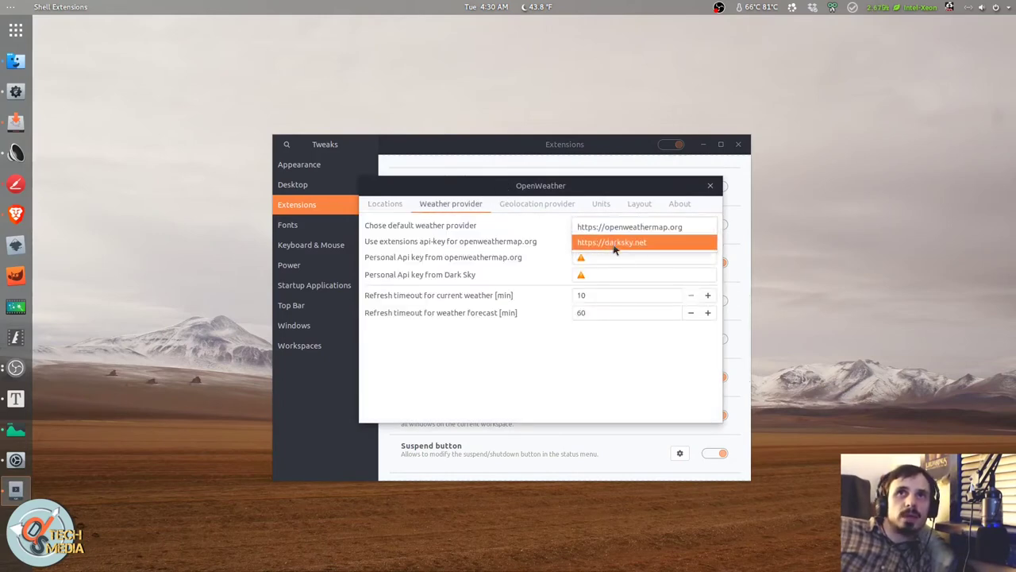
pyautogui.click(604, 228)
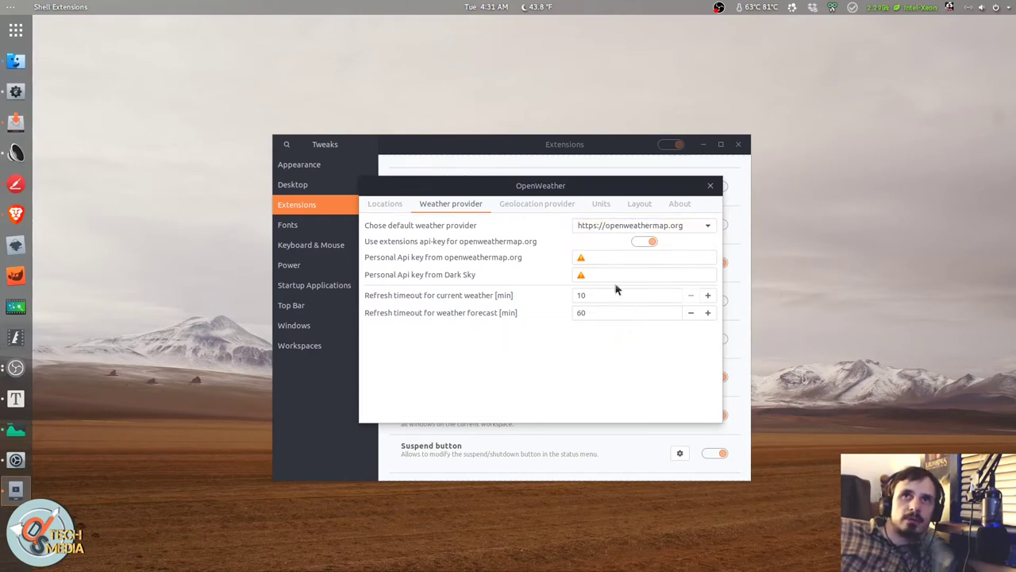
# - In the OpenWeather layout settings, try Right as the position in panel, restore Center, and set the menu-box position to 50.6%
pyautogui.click(639, 203)
pyautogui.click(598, 227)
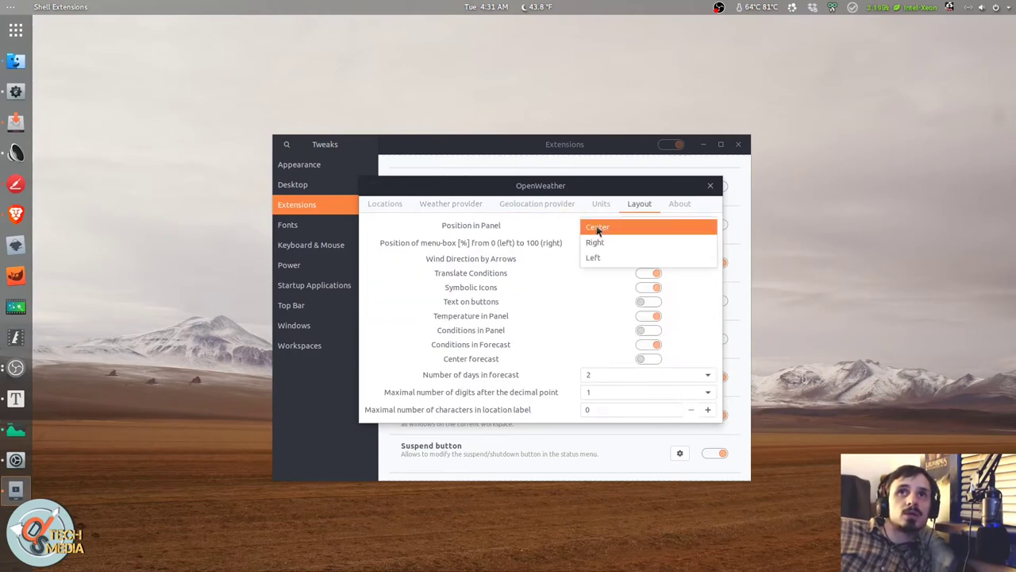
pyautogui.click(597, 242)
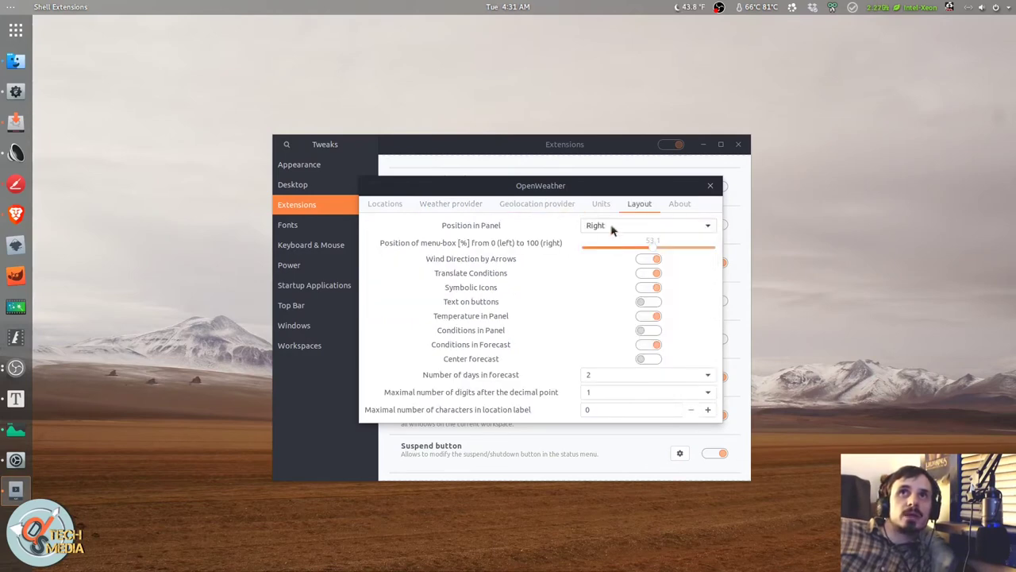
pyautogui.scroll(1, 613, 227)
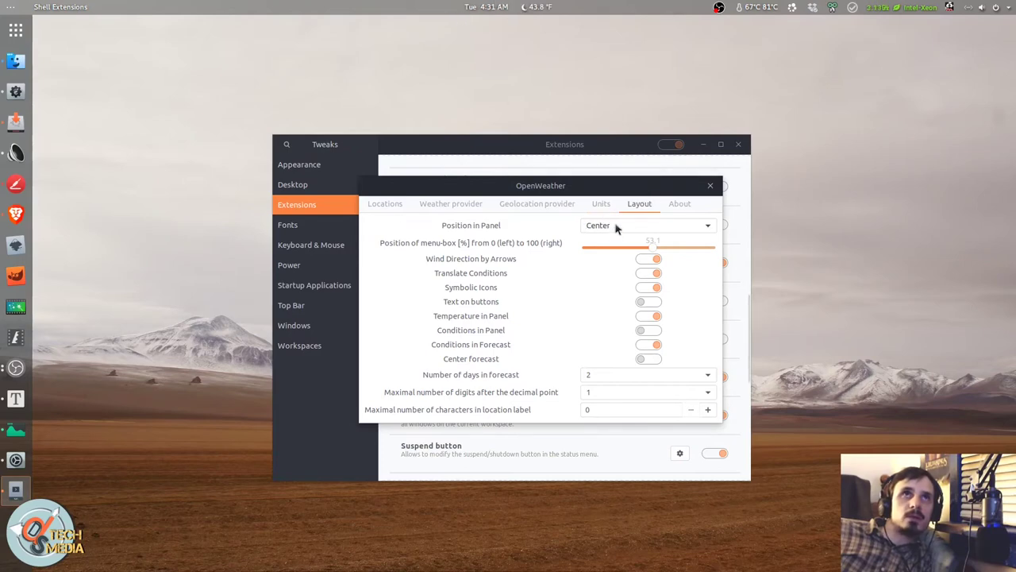
pyautogui.scroll(1, 615, 228)
pyautogui.scroll(-1, 607, 225)
# - Turn on Text on buttons, switch Symbolic Icons, Temperature in Panel and Conditions in Panel to compare them and restore each, and close the OpenWeather settings
pyautogui.click(658, 289)
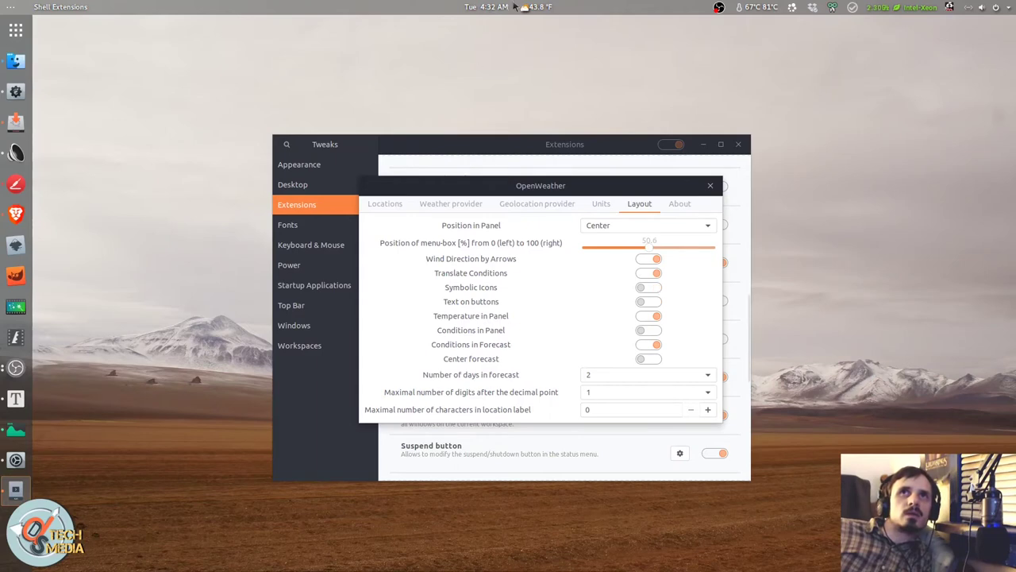
pyautogui.click(651, 291)
pyautogui.click(652, 302)
pyautogui.click(643, 316)
pyautogui.click(643, 315)
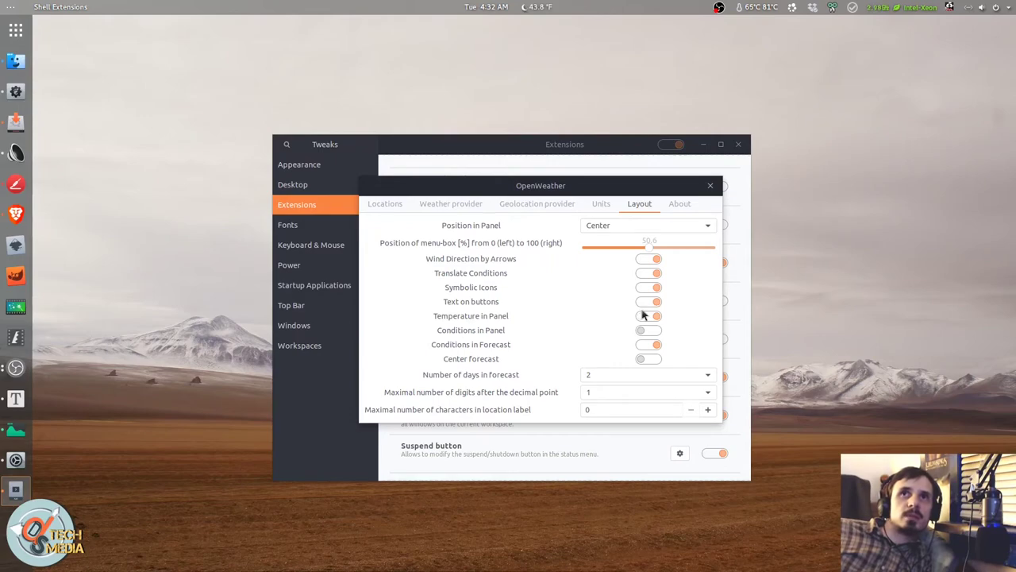
pyautogui.click(646, 330)
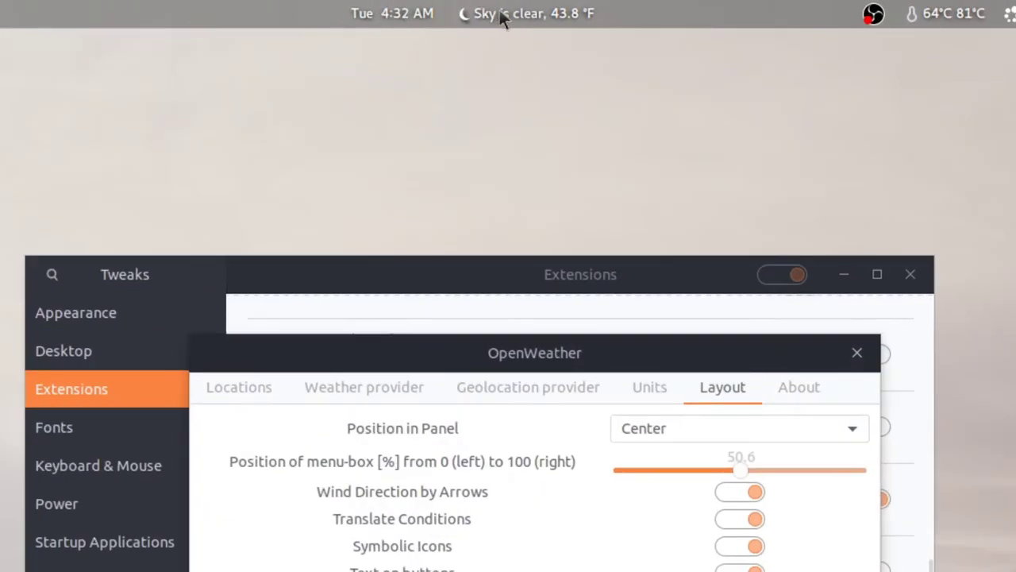
pyautogui.press('space')
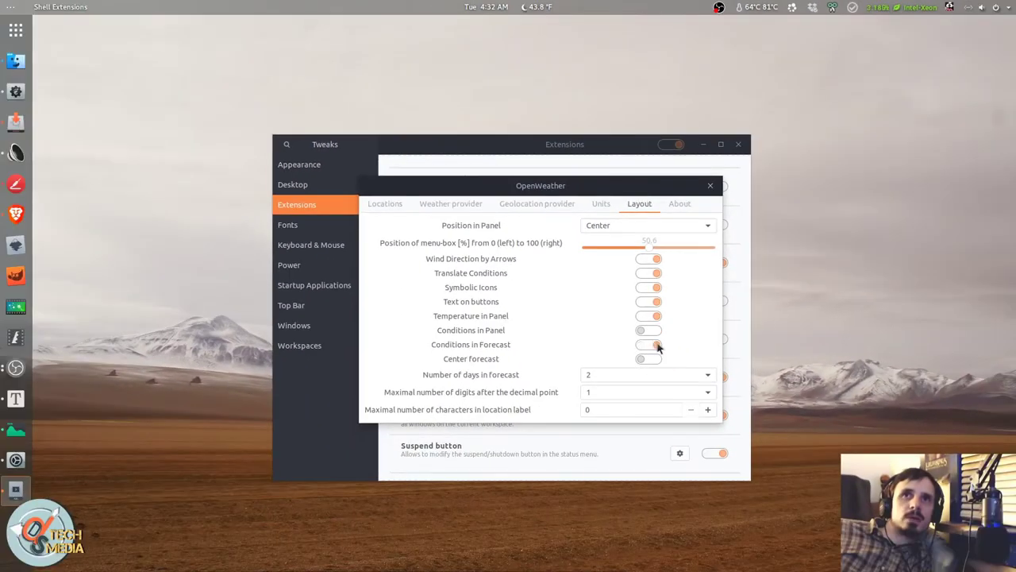
pyautogui.click(650, 358)
pyautogui.press('Escape')
# - View the calendar's notifications and the OpenWeather popup with its current conditions and two-day forecast, and close the popup
pyautogui.click(542, 6)
pyautogui.click(486, 7)
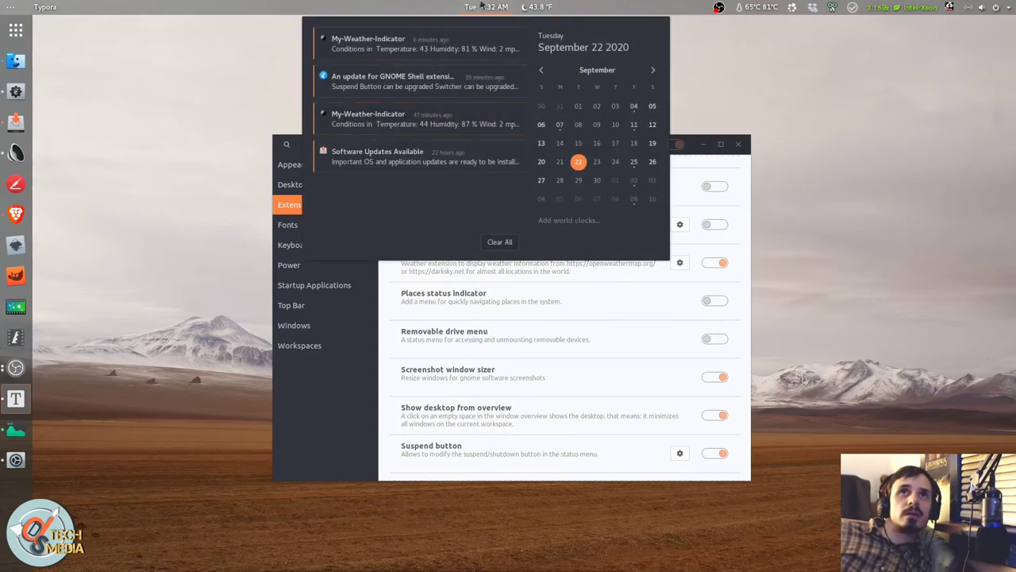
pyautogui.click(540, 6)
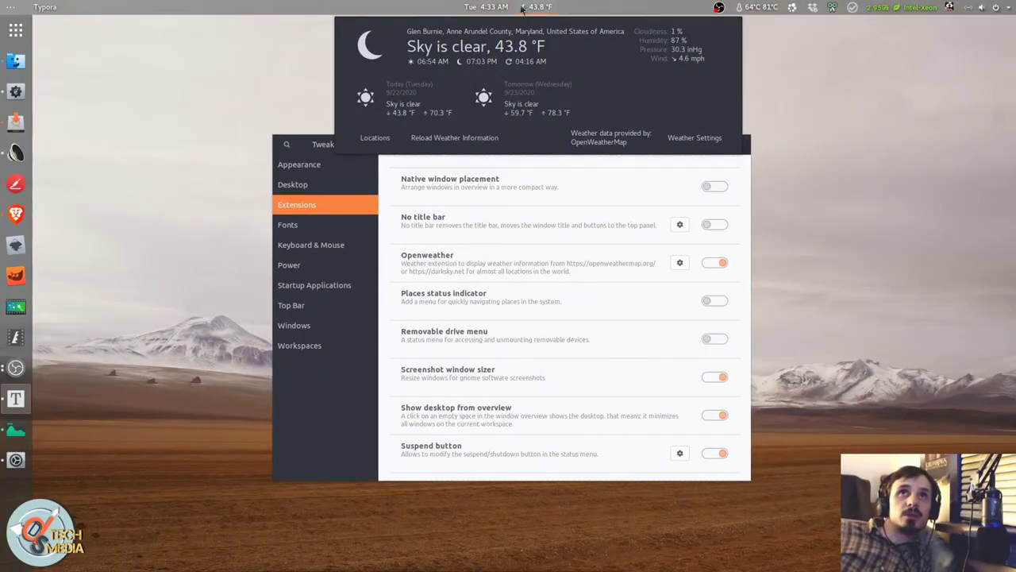
pyautogui.click(538, 7)
# - Browse the Add-ons category in Ubuntu Software, and view the Weather extension's page on extensions.gnome.org in Brave
pyautogui.click(16, 121)
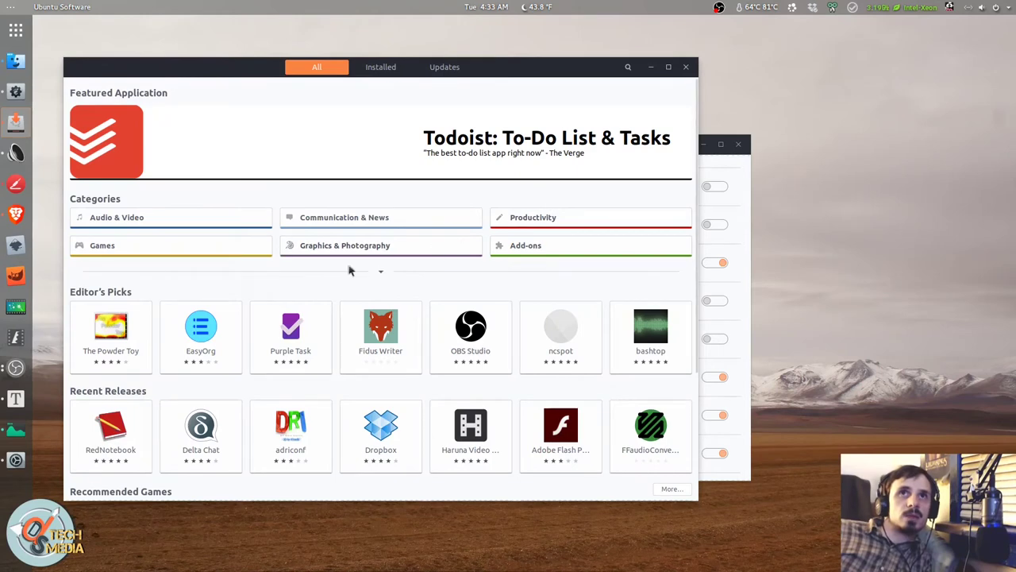
pyautogui.click(381, 278)
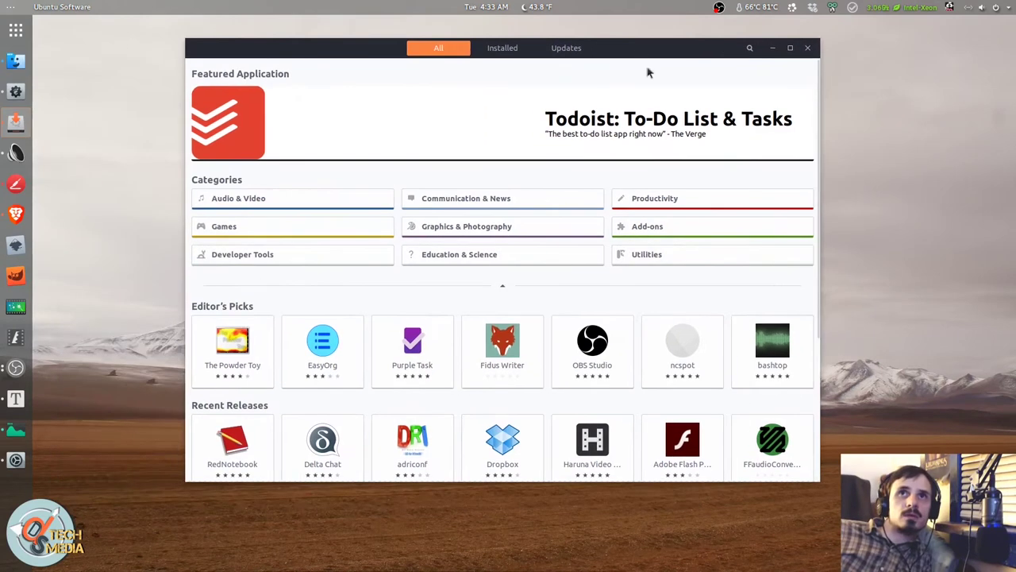
pyautogui.click(671, 235)
pyautogui.click(781, 71)
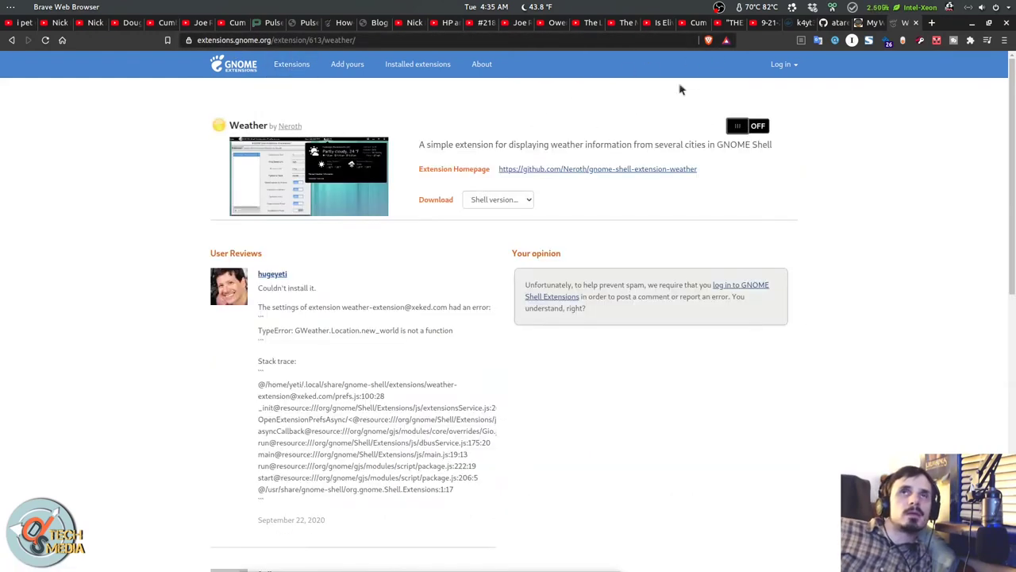
pyautogui.click(801, 73)
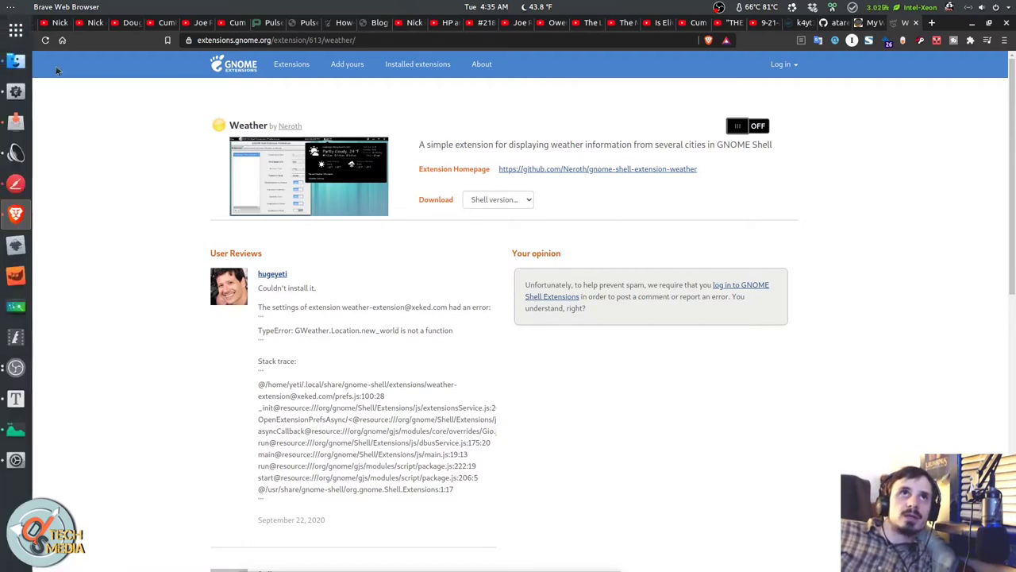
pyautogui.click(11, 40)
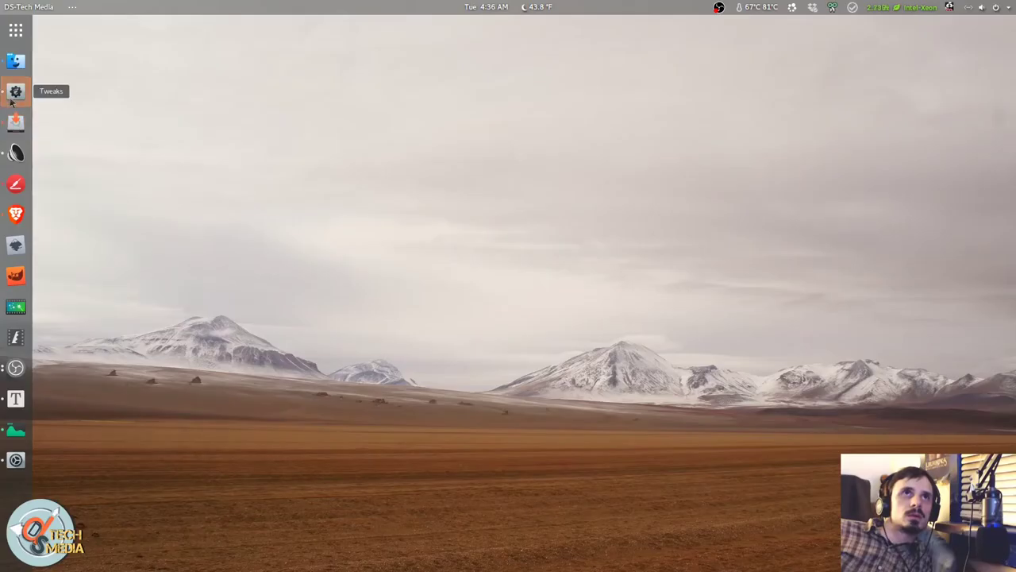
# - Open the Cpufreq extension's settings from Tweaks and review its Monitor, Power Events and General options
pyautogui.click(16, 92)
pyautogui.scroll(-3, 528, 378)
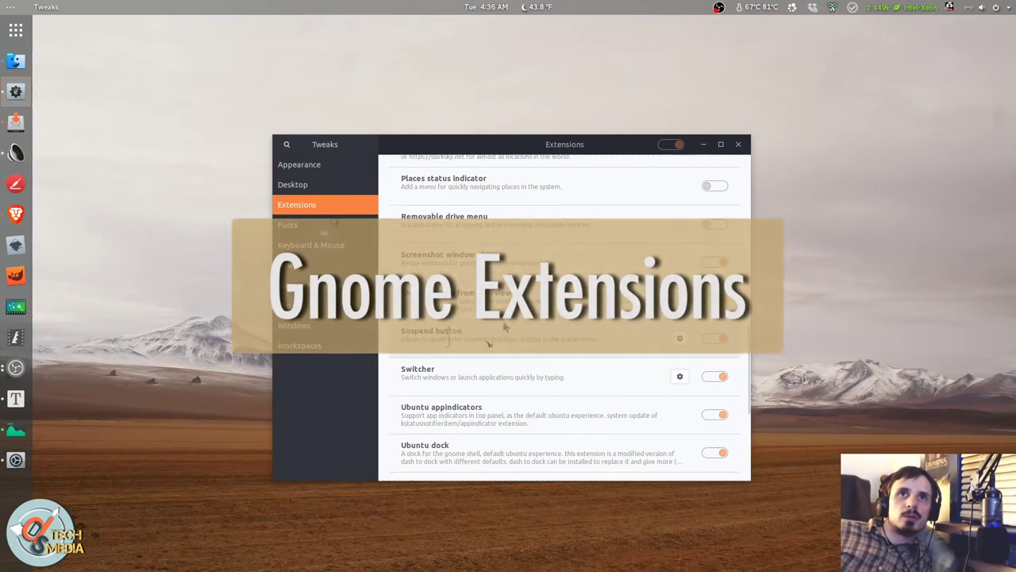
pyautogui.scroll(-5, 514, 435)
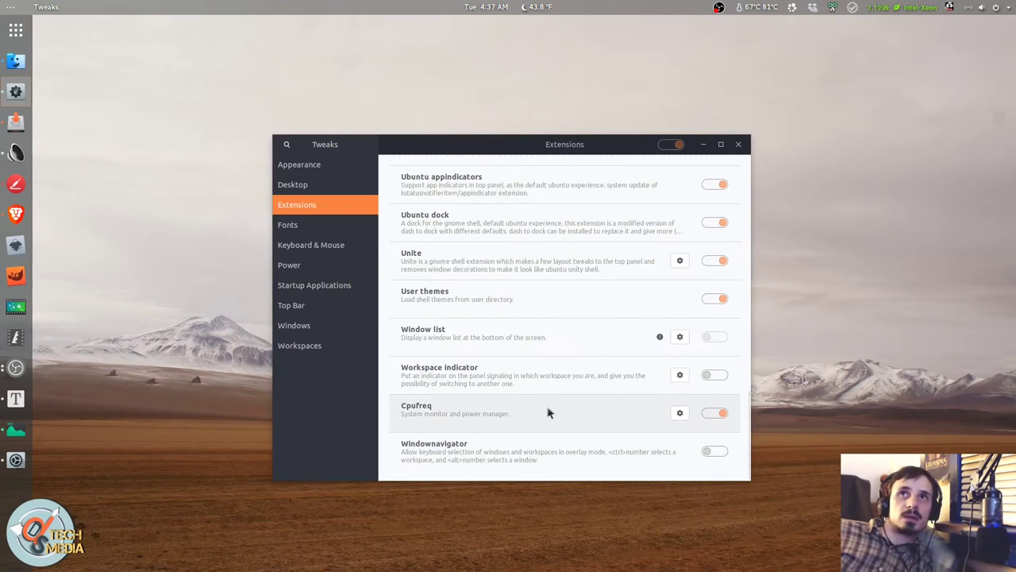
pyautogui.click(679, 413)
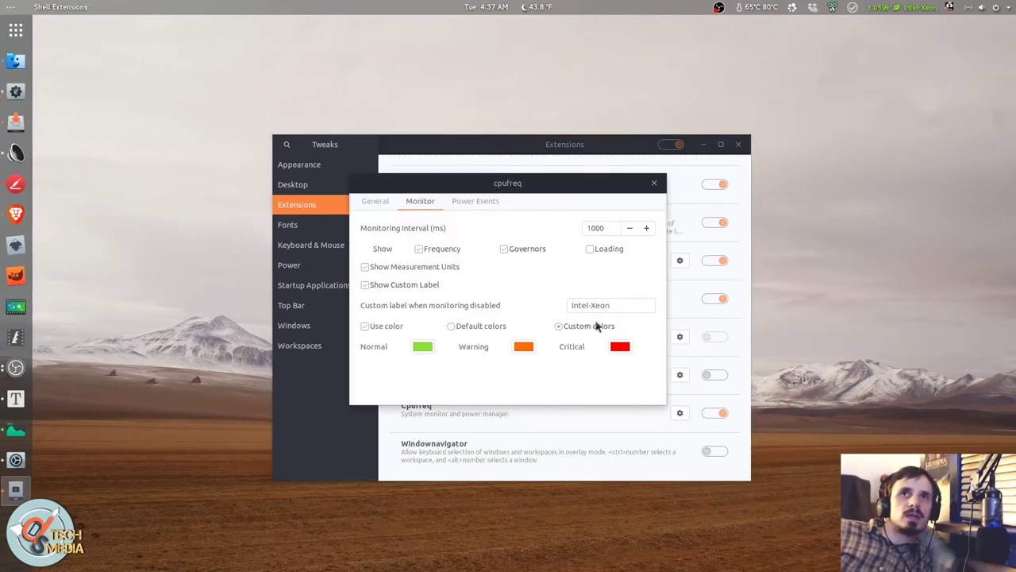
pyautogui.click(475, 204)
pyautogui.click(429, 201)
pyautogui.click(374, 200)
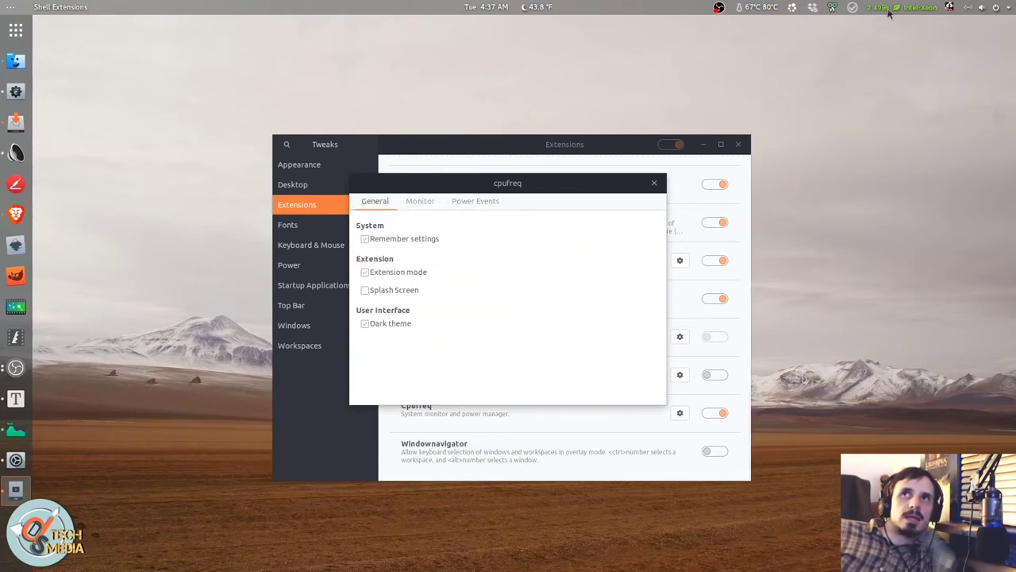
# - Open the cpufreq system monitor, move its window to the middle of the desktop, and review the power profile and governor choices
pyautogui.click(893, 11)
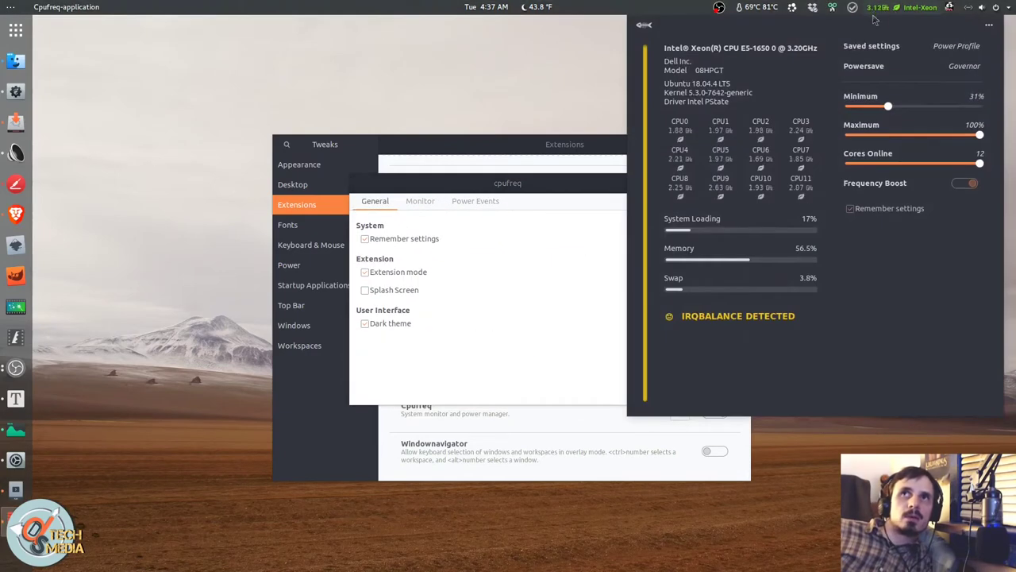
pyautogui.moveTo(873, 19); pyautogui.dragTo(597, 148)
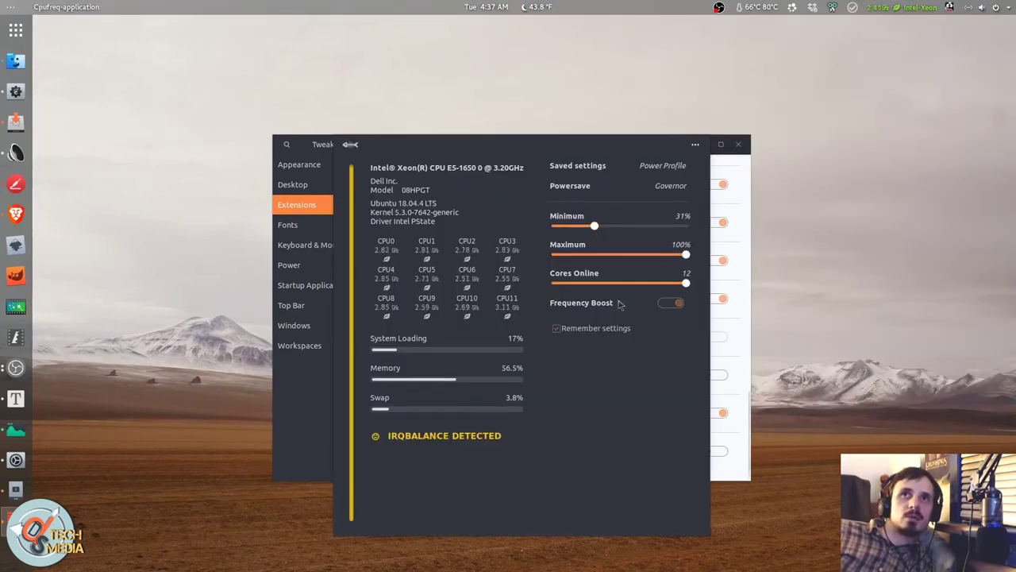
pyautogui.click(677, 166)
pyautogui.click(677, 167)
pyautogui.click(682, 186)
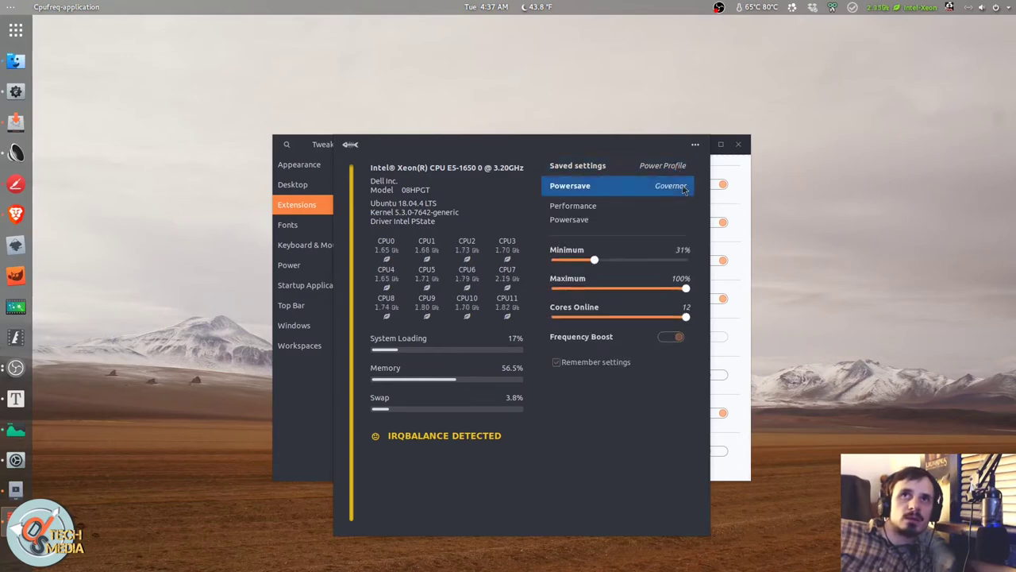
pyautogui.click(683, 188)
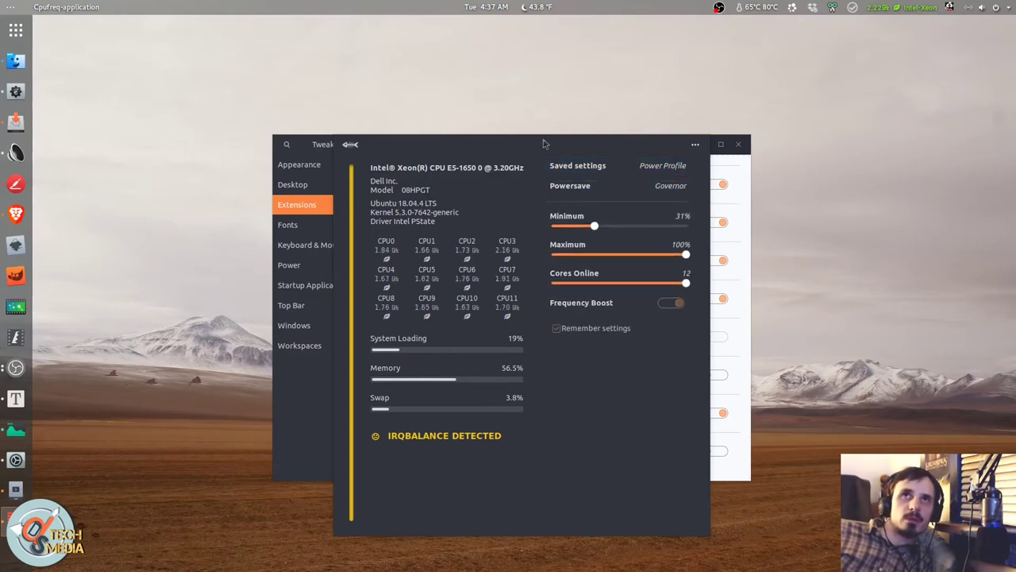
pyautogui.moveTo(350, 144); pyautogui.dragTo(410, 144)
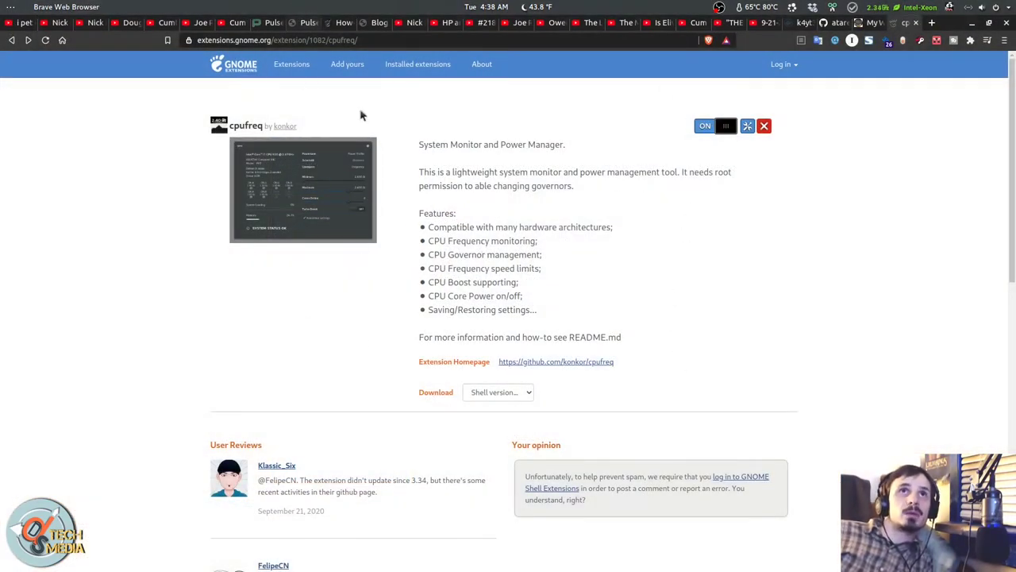
# - View the cpufreq extension's page and the list of related CPU frequency extensions on extensions.gnome.org in Brave
pyautogui.click(302, 44)
pyautogui.click(288, 319)
pyautogui.click(287, 42)
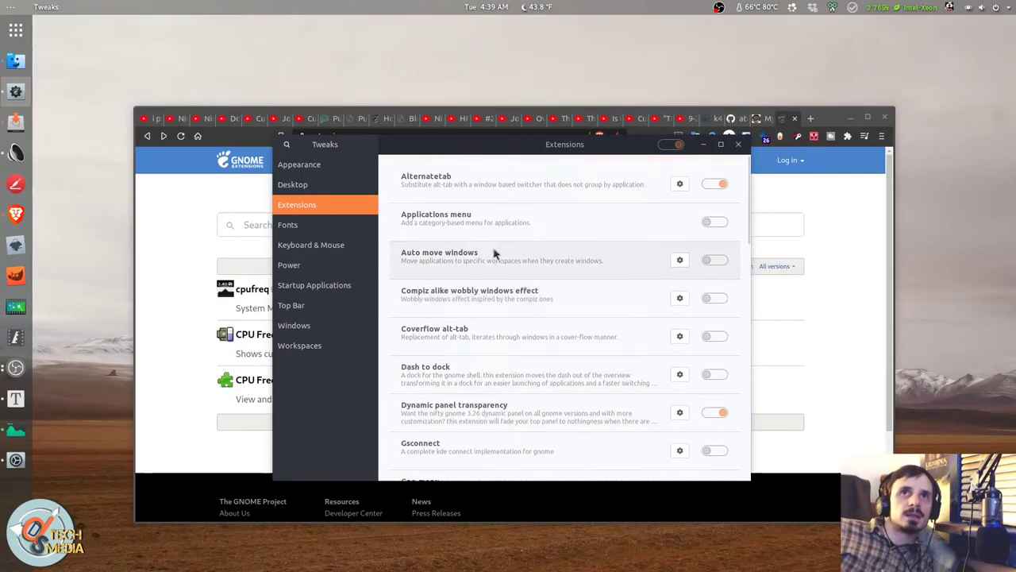
# - Open the Dynamic panel transparency extension's settings from Tweaks and review its Foreground and Background options
pyautogui.scroll(-3, 527, 356)
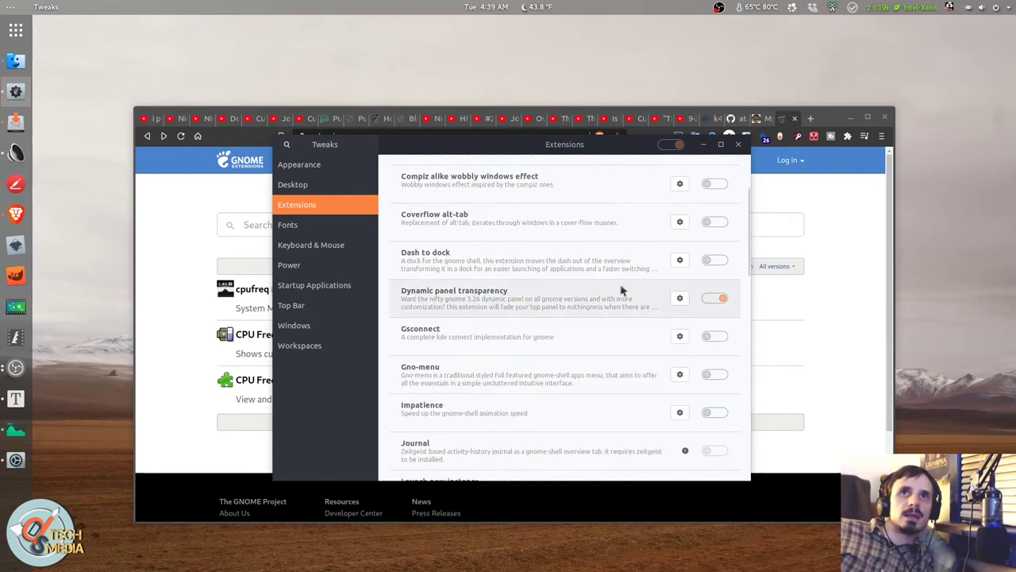
pyautogui.click(674, 299)
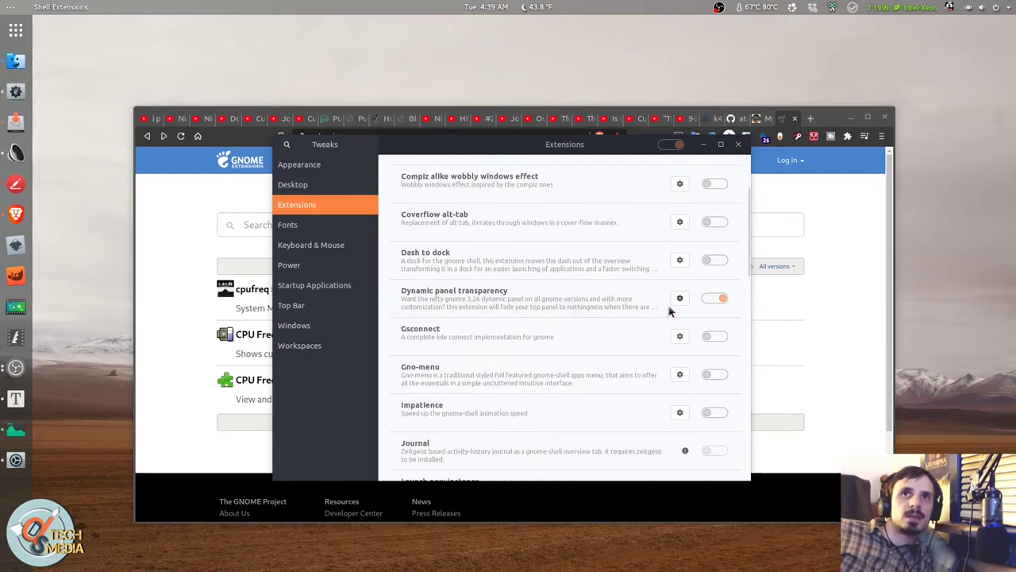
pyautogui.click(478, 222)
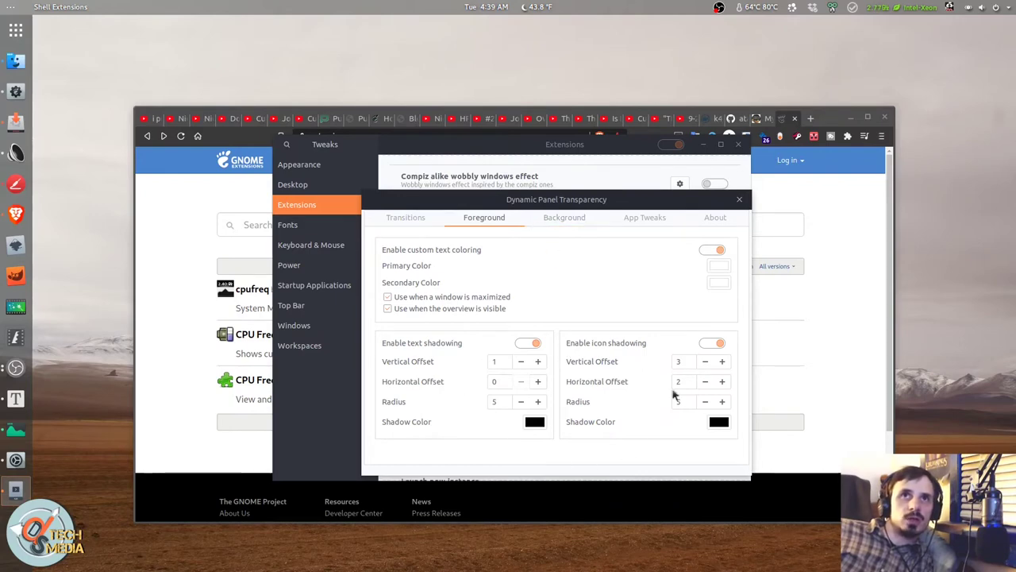
pyautogui.click(567, 220)
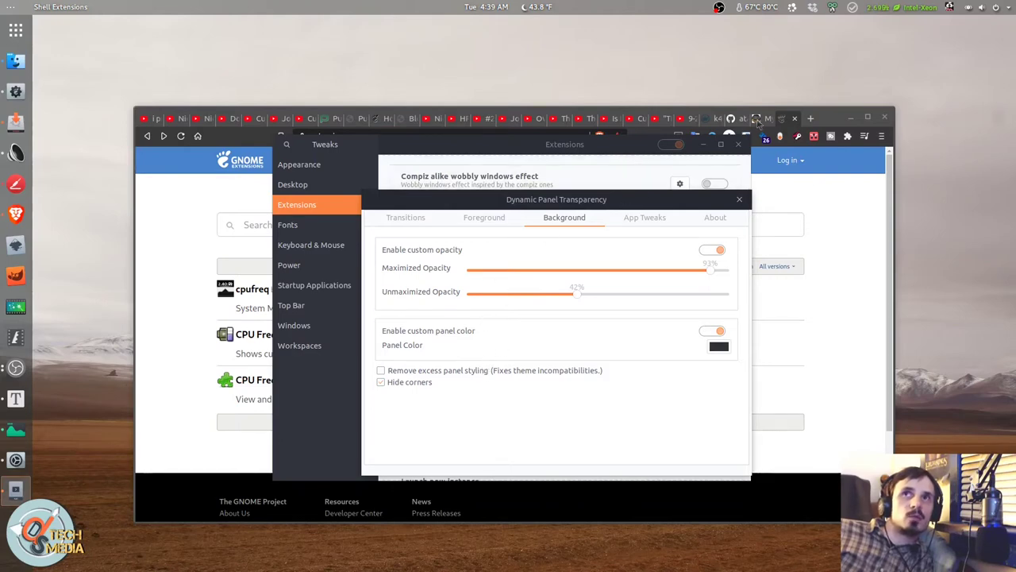
# - Set the dynamic panel's background color to bright red, maximizing and restoring the Brave window to preview how the panel changes
pyautogui.doubleClick(835, 119)
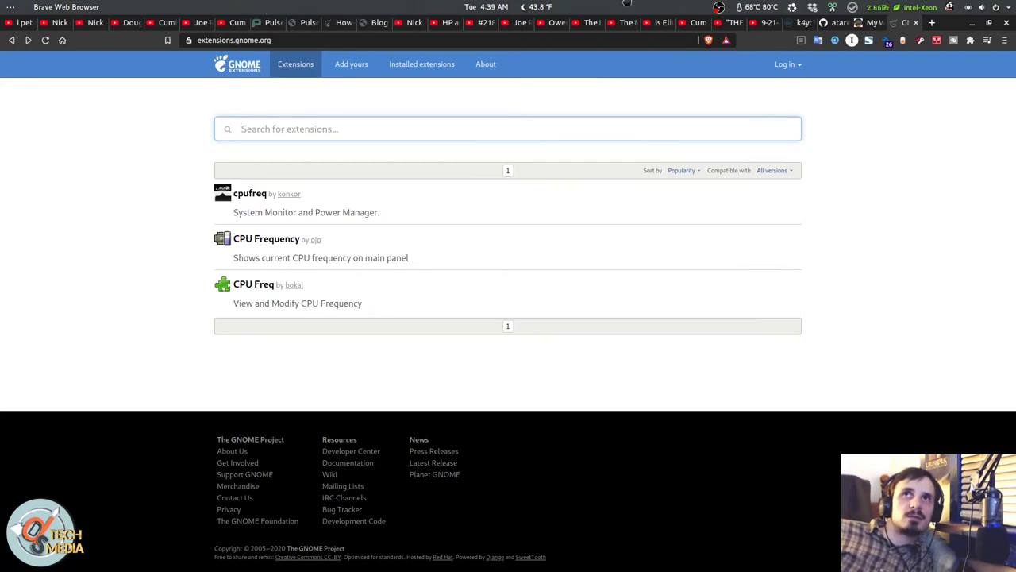
pyautogui.moveTo(627, 4); pyautogui.dragTo(639, 149)
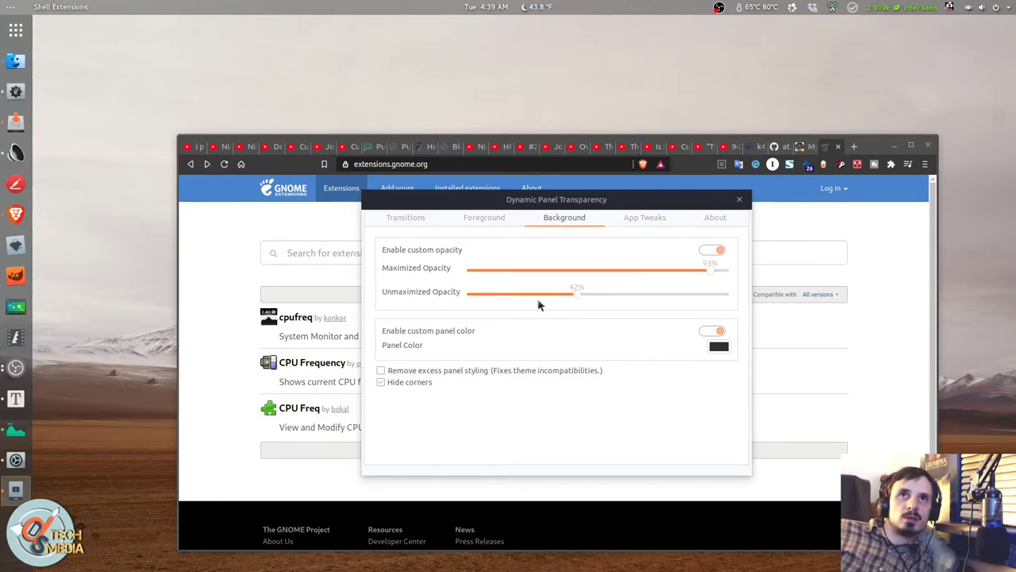
pyautogui.click(718, 346)
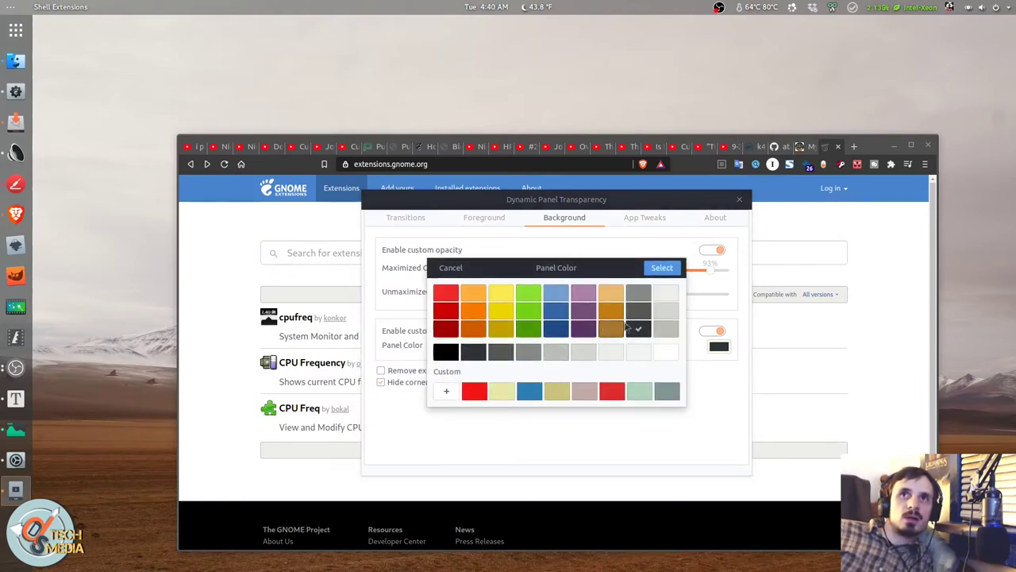
pyautogui.click(445, 293)
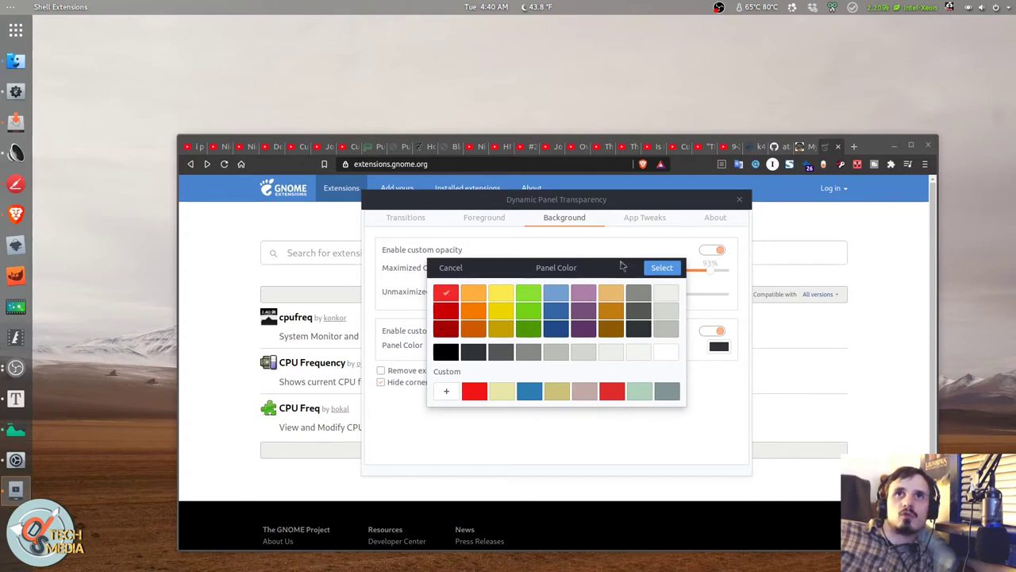
pyautogui.click(658, 268)
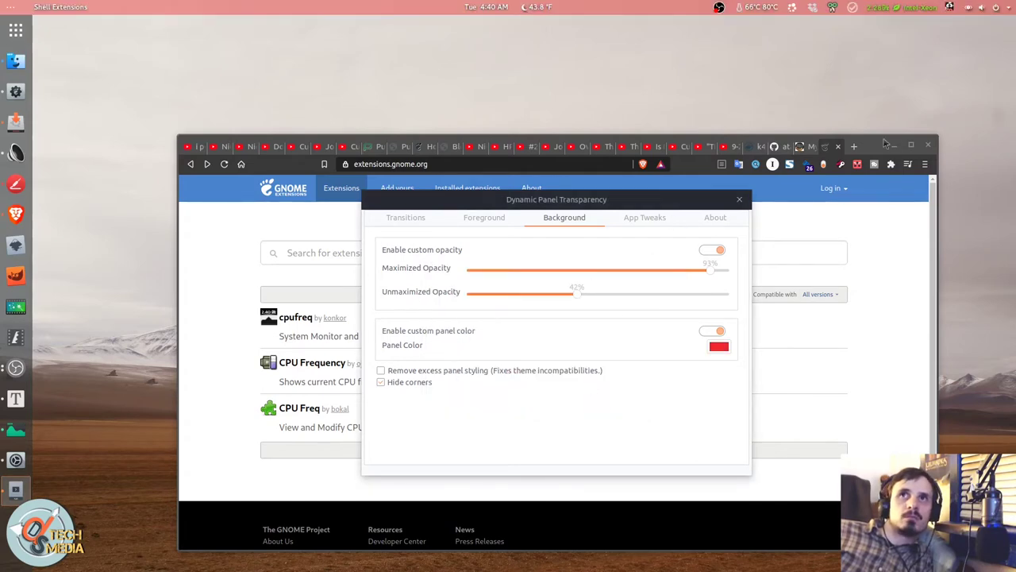
pyautogui.click(885, 145)
pyautogui.click(912, 144)
pyautogui.click(989, 22)
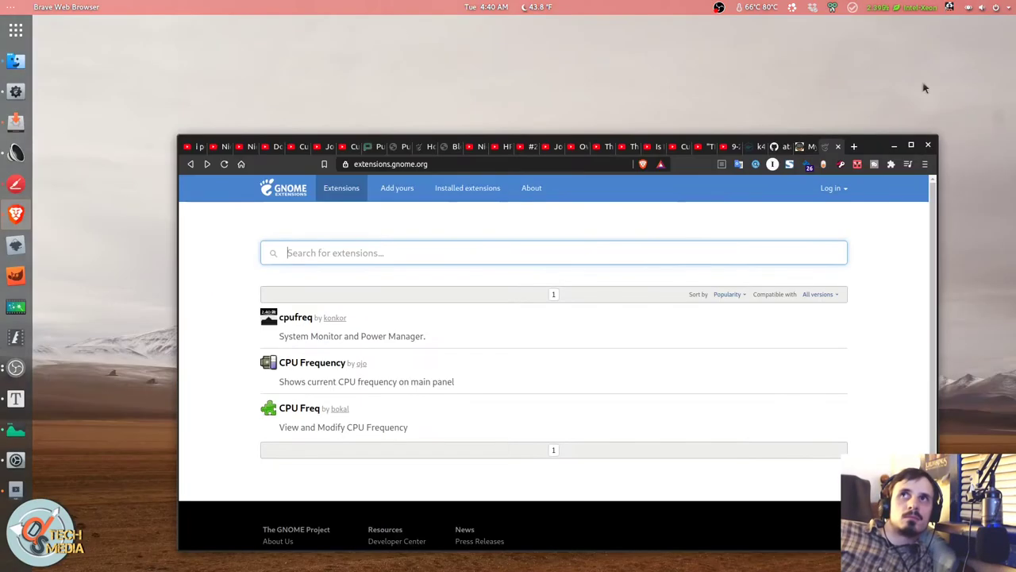
# - Review the Foreground and Transitions options of Dynamic Panel Transparency, reposition its settings window, and close it
pyautogui.hotkey('alt', 'Tab')
pyautogui.click(483, 216)
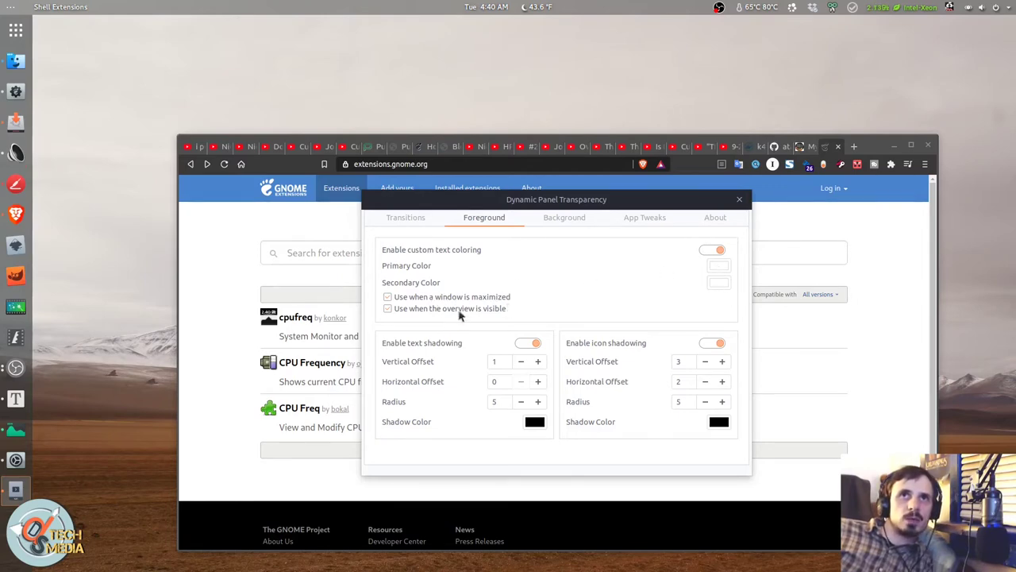
pyautogui.click(419, 214)
pyautogui.moveTo(560, 202); pyautogui.dragTo(594, 204)
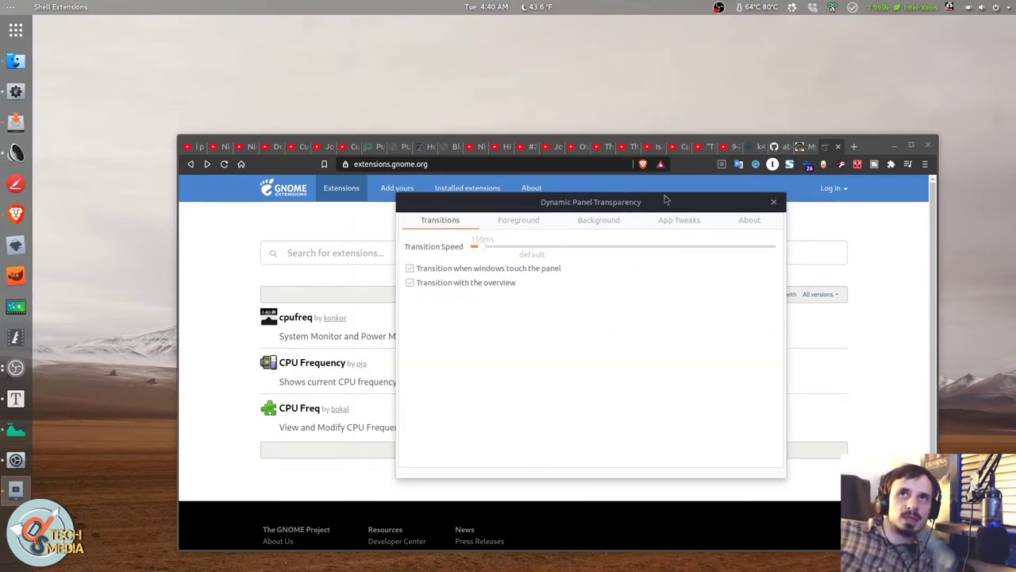
pyautogui.moveTo(664, 200); pyautogui.dragTo(641, 206)
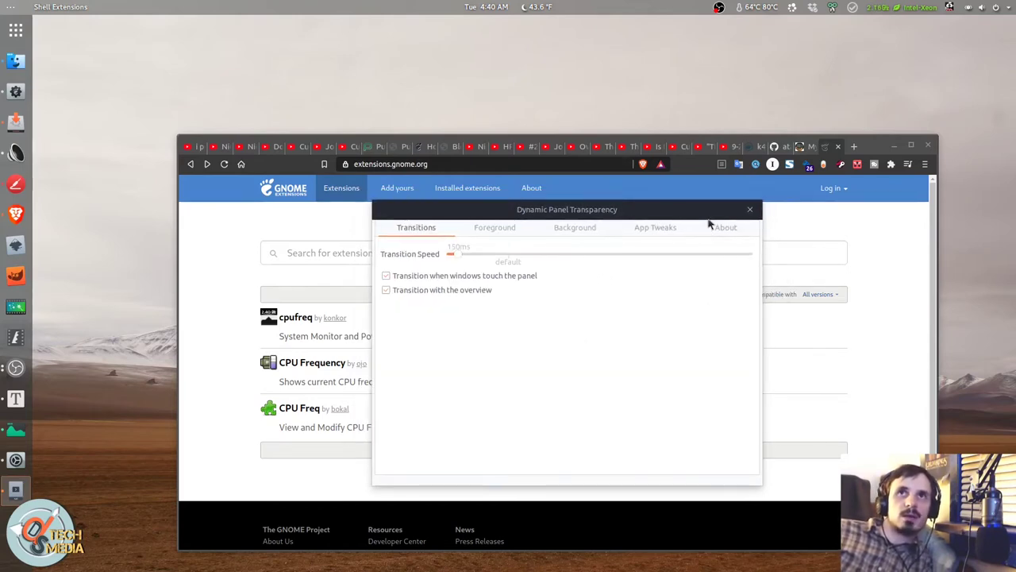
pyautogui.press('Escape')
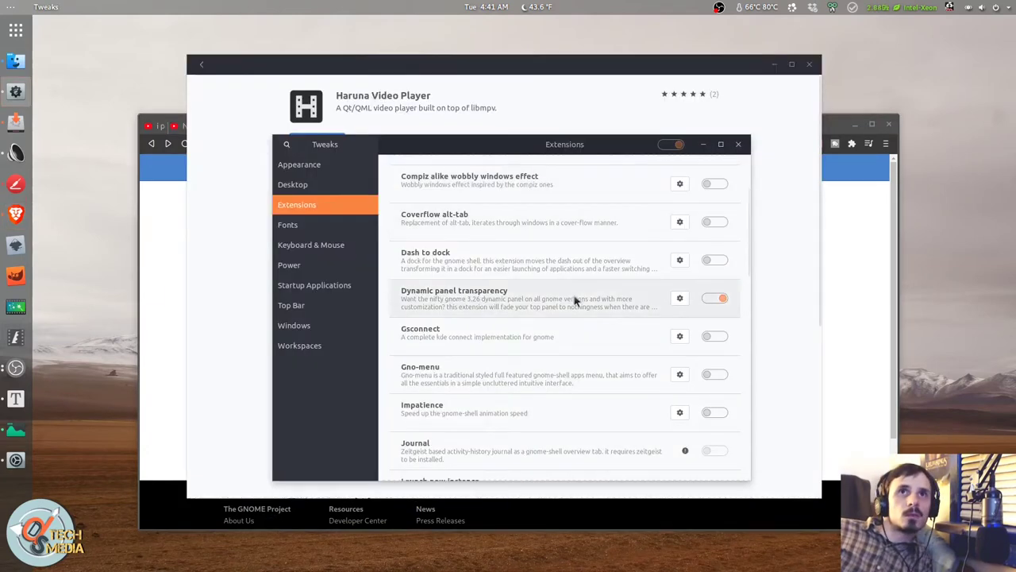
# - Open the Unite extension's settings from Tweaks, review the top bar options and desktop name text, and close them
pyautogui.scroll(-10, 574, 297)
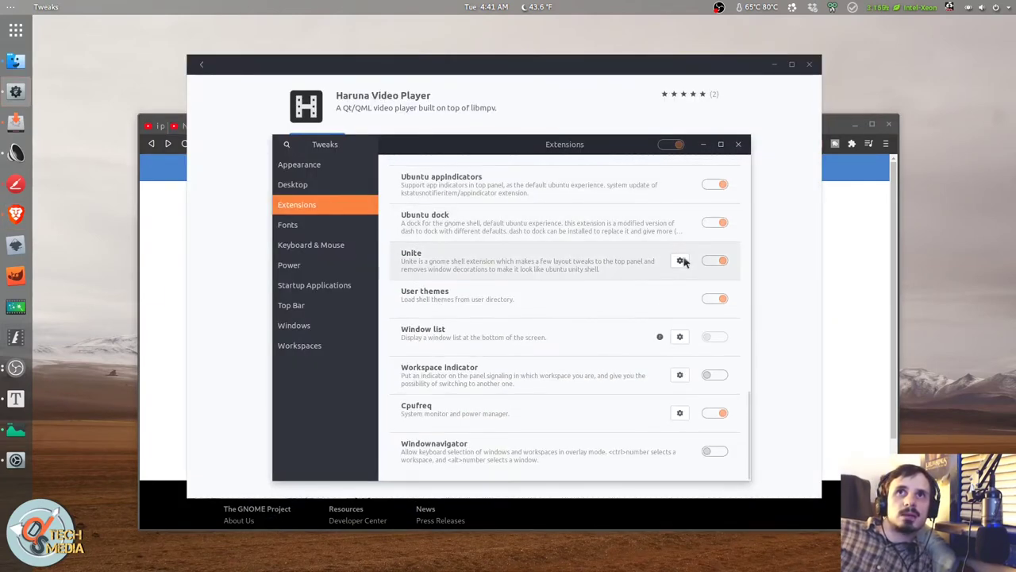
pyautogui.click(681, 260)
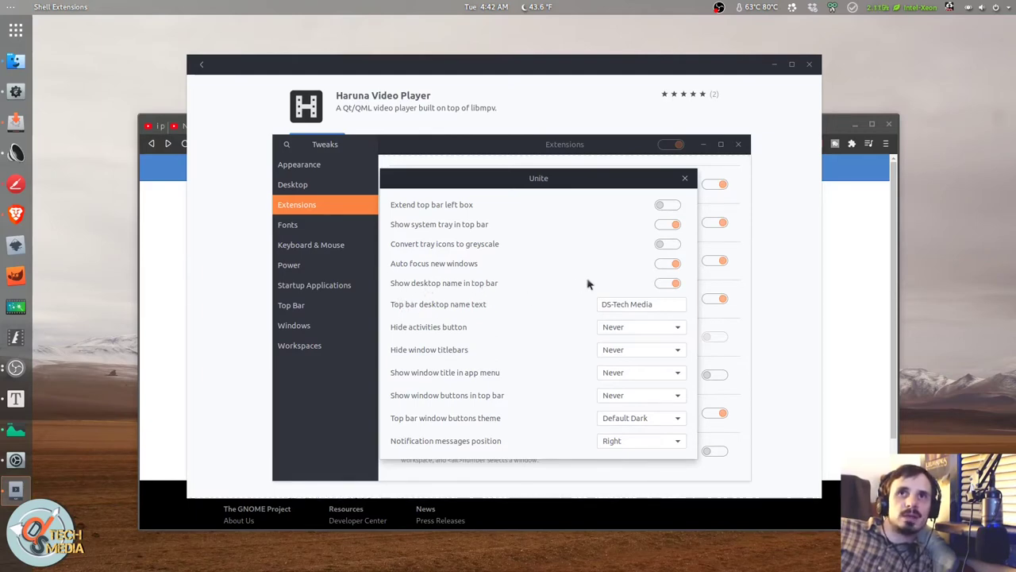
pyautogui.click(630, 304)
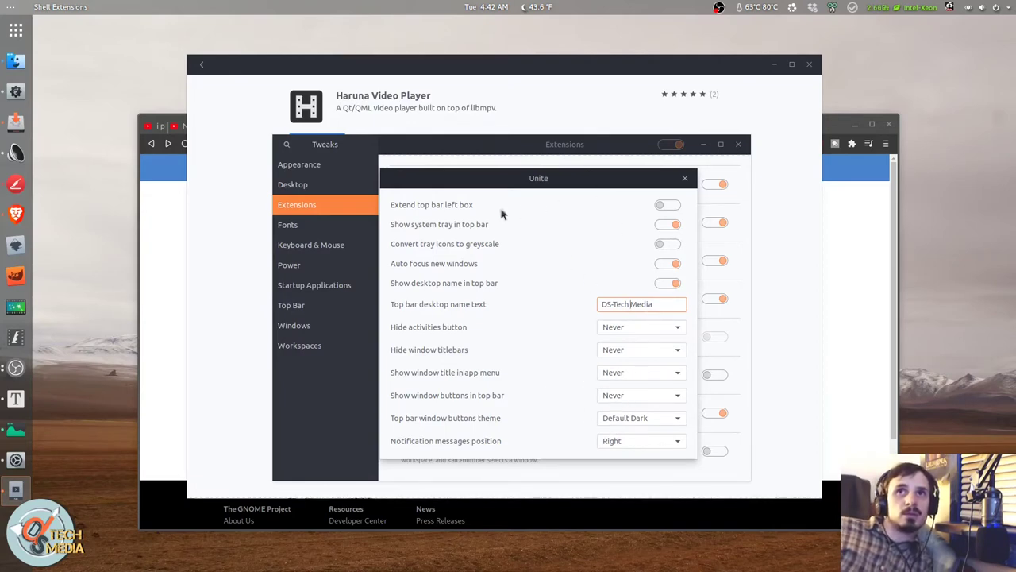
pyautogui.click(685, 177)
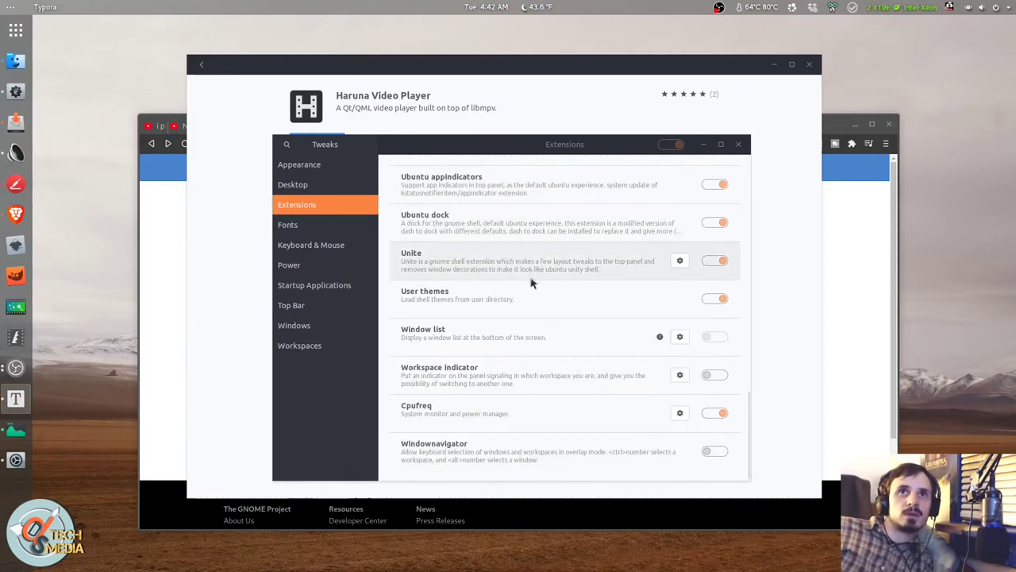
# - Find the Show desktop from overview extension in Tweaks, minimize all windows from the activities overview, and bring Tweaks back
pyautogui.scroll(10, 534, 333)
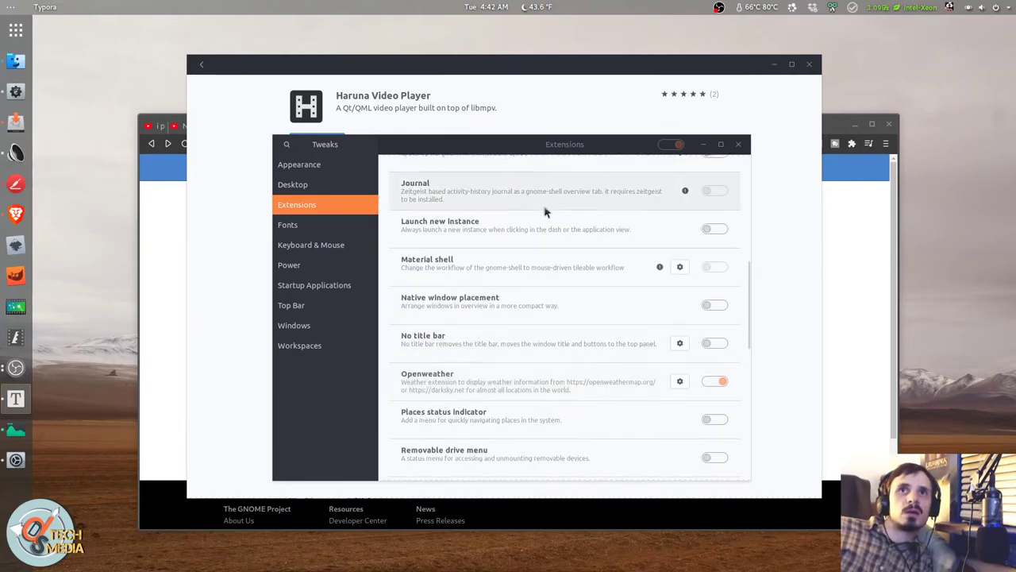
pyautogui.scroll(-1, 533, 329)
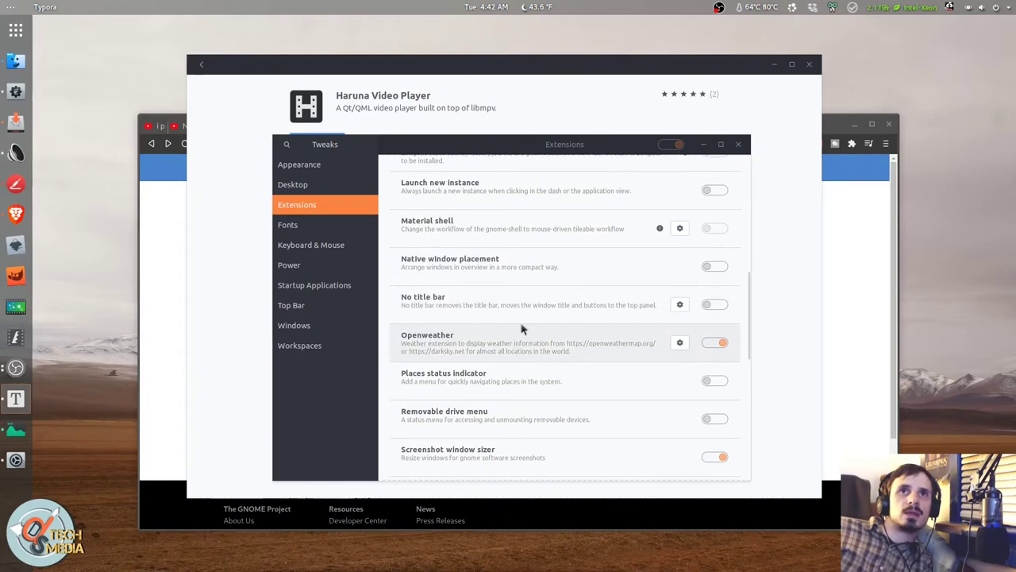
pyautogui.scroll(-6, 469, 369)
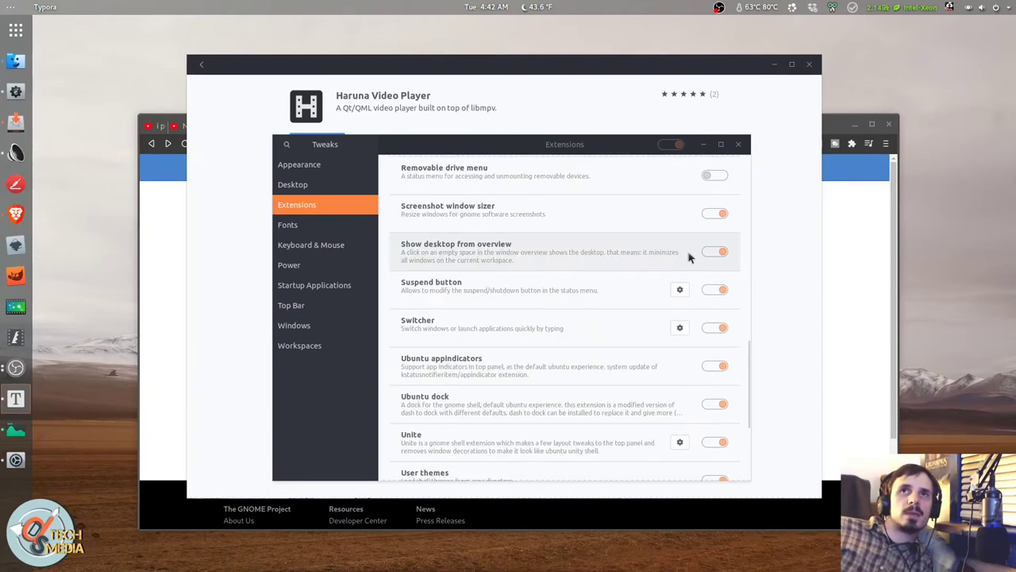
pyautogui.press('super')
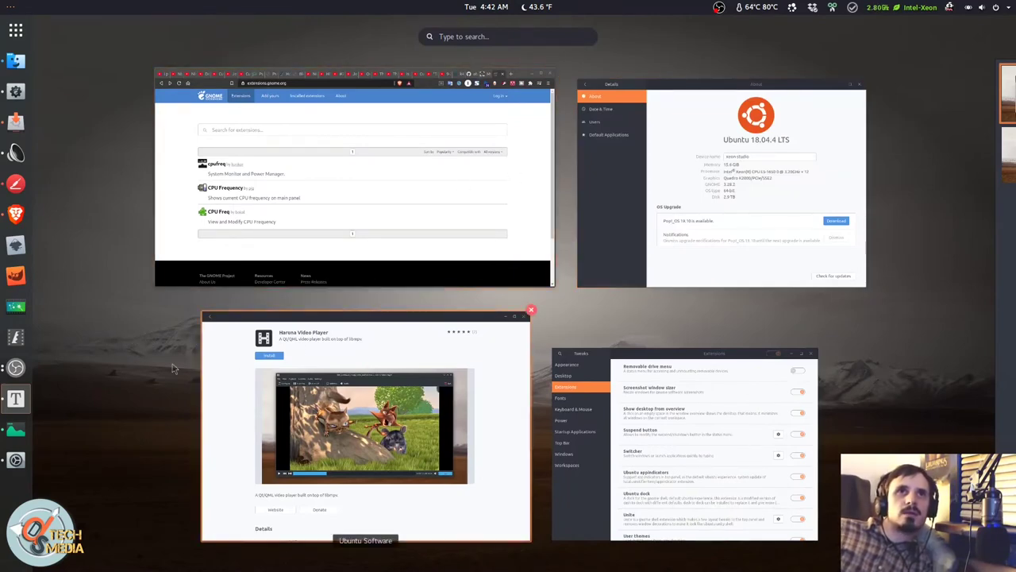
pyautogui.click(159, 352)
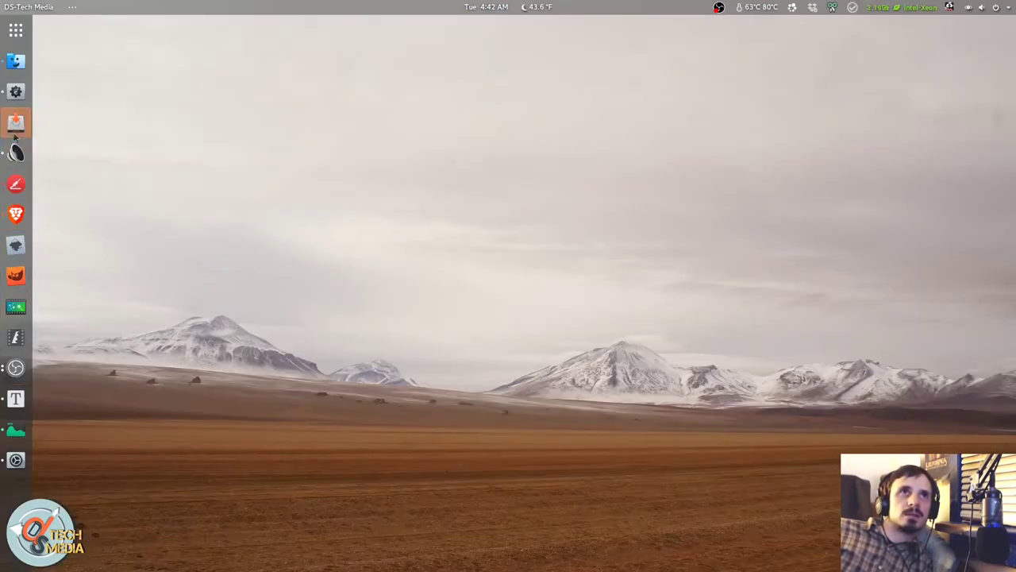
pyautogui.click(16, 92)
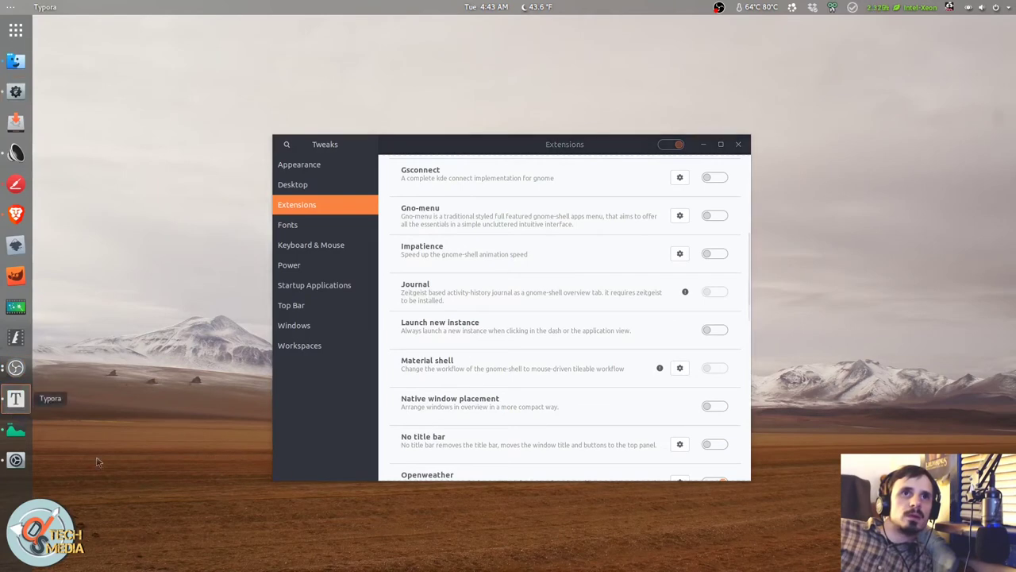
pyautogui.click(16, 397)
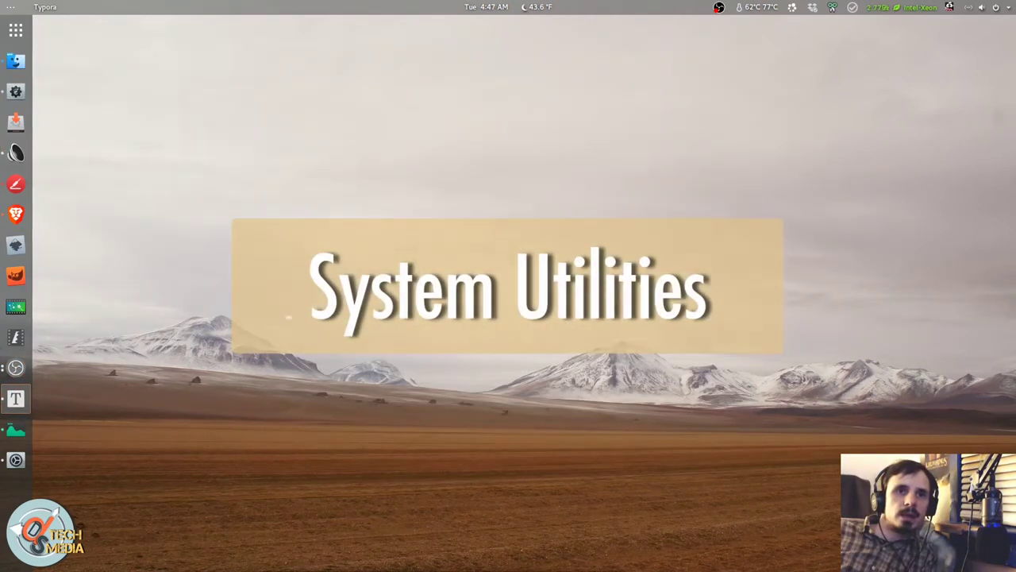
# - View the TLP documentation on linrunner.de in a maximized Brave window, read its Installation page, and hide the browser
pyautogui.click(15, 214)
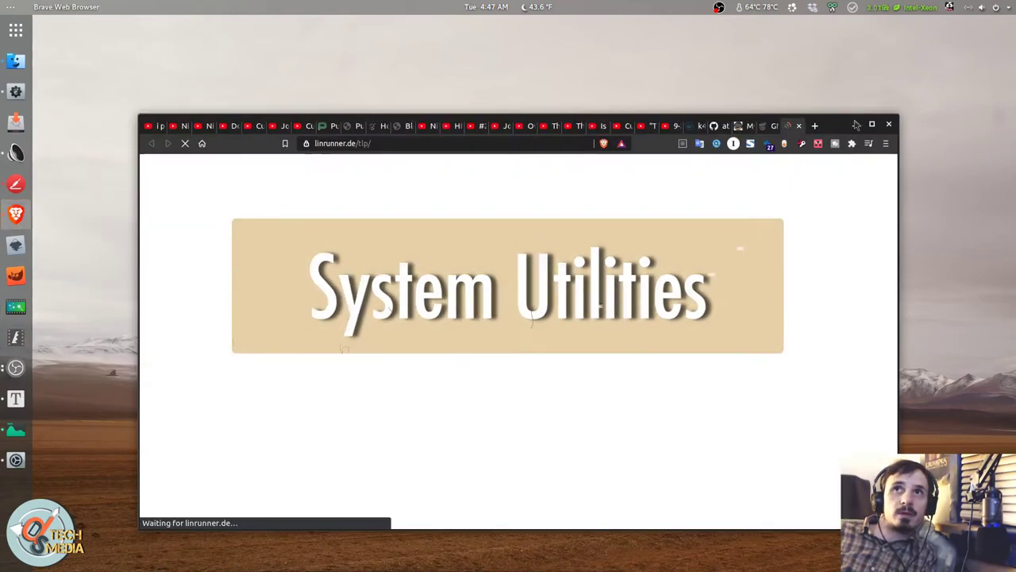
pyautogui.click(872, 124)
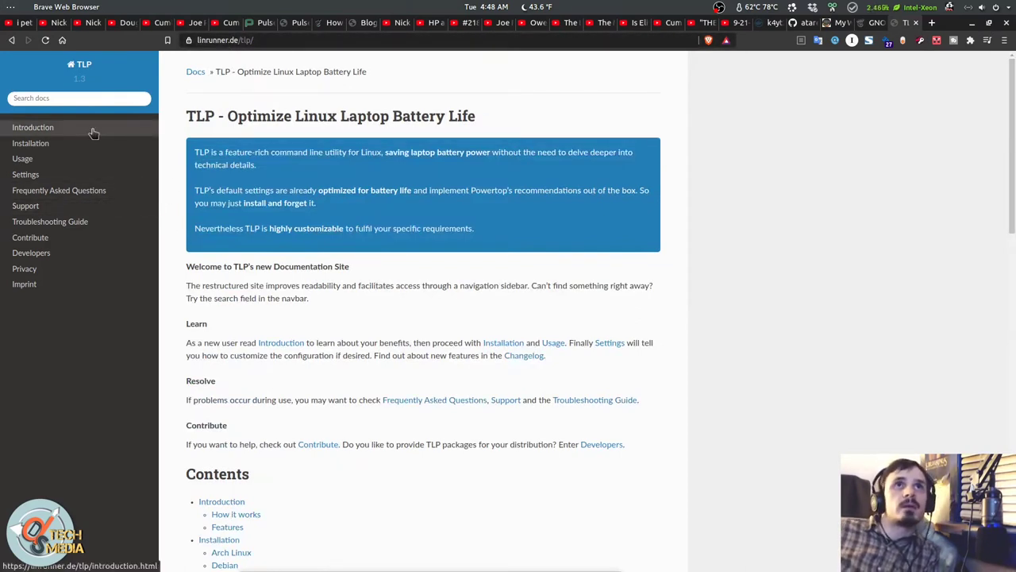
pyautogui.click(48, 143)
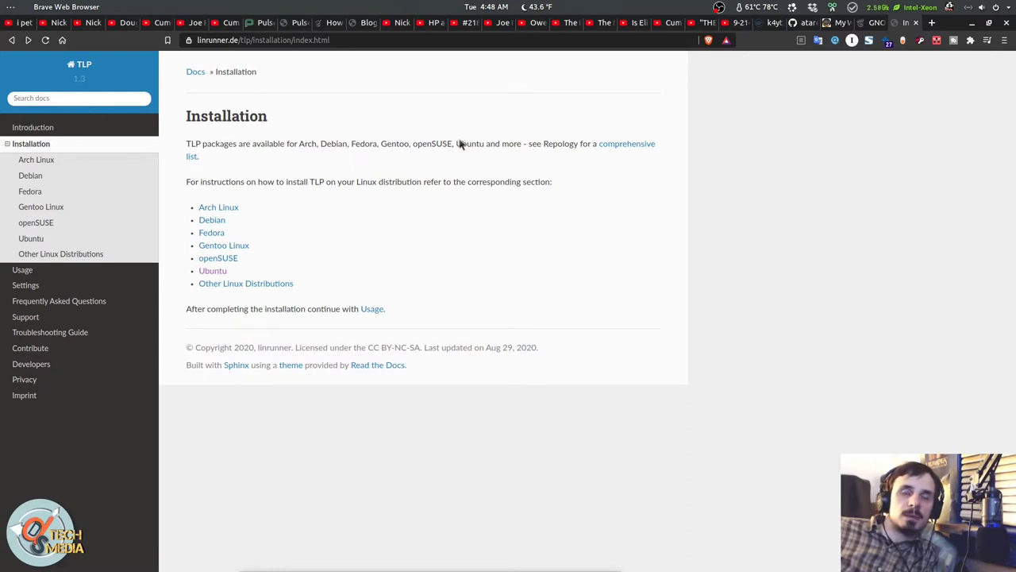
pyautogui.tripleClick(406, 145)
pyautogui.click(405, 145)
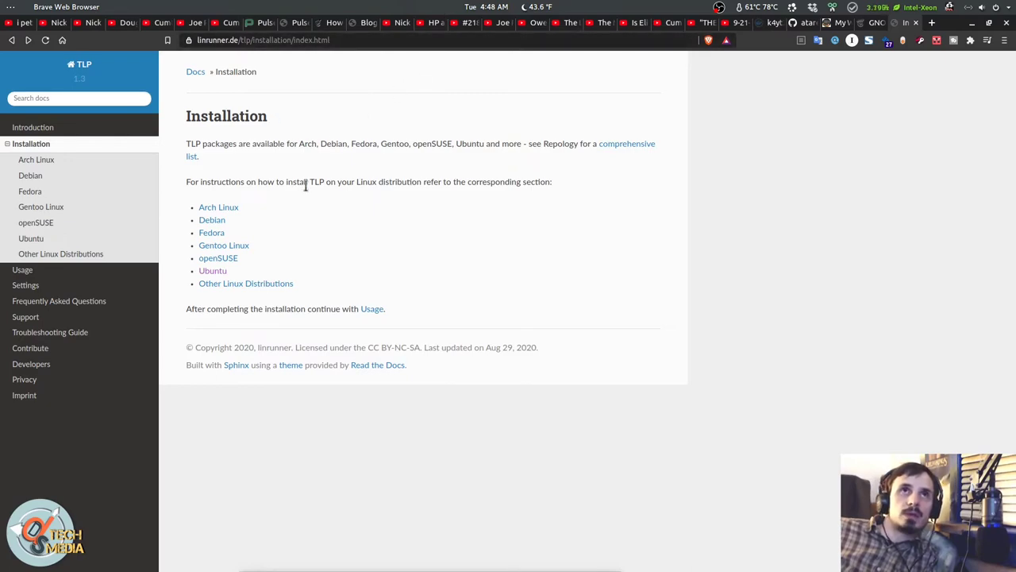
pyautogui.press('super+h')
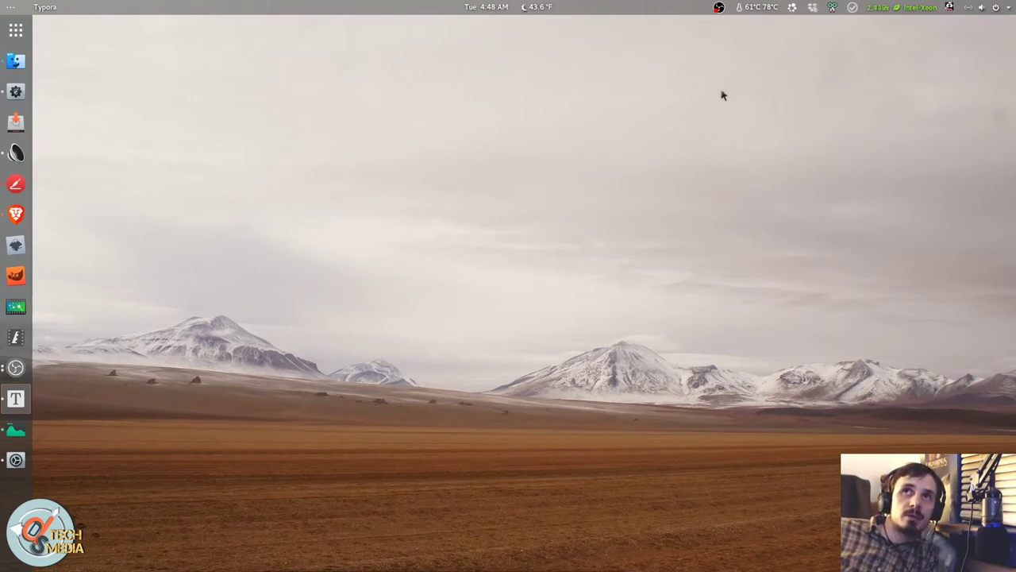
# - Open the Psensor temperature monitor from the temperature indicator in the top panel
pyautogui.click(758, 8)
pyautogui.click(611, 140)
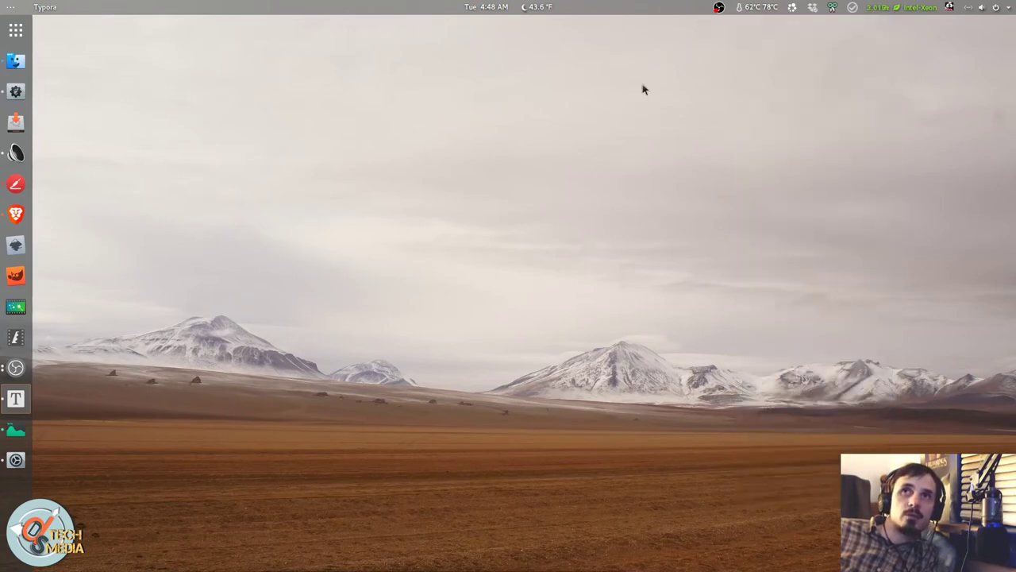
pyautogui.click(758, 7)
pyautogui.click(766, 29)
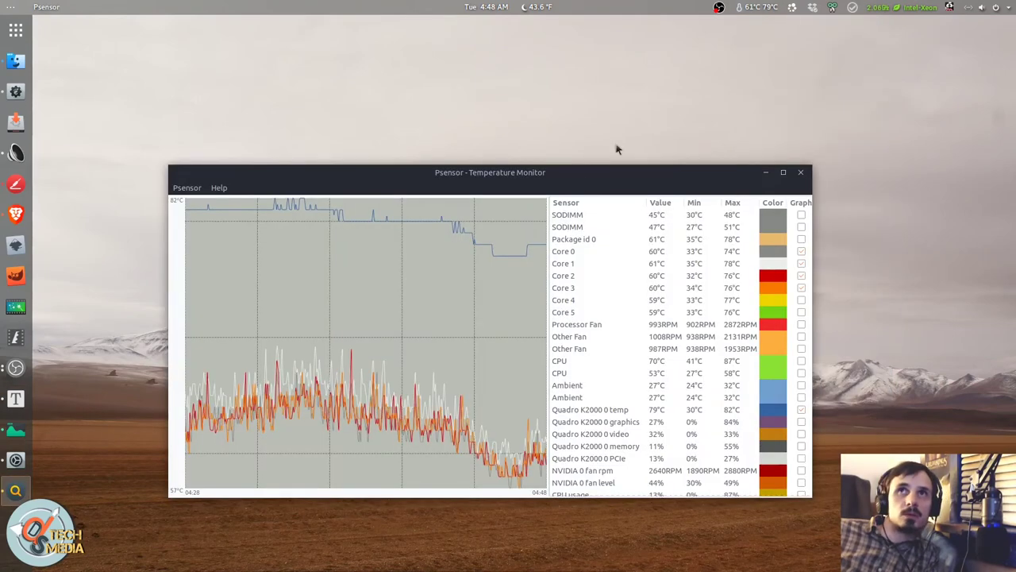
# - Review Psensor's general preferences, including the Interface, Startup, Graph and Providers options, and close them without changes
pyautogui.click(187, 187)
pyautogui.click(208, 206)
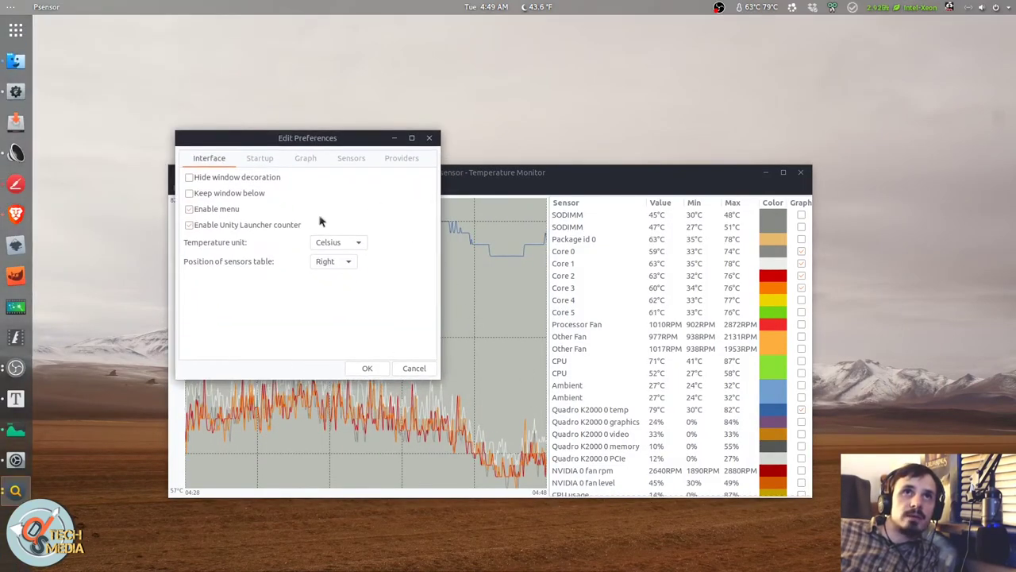
pyautogui.click(398, 159)
pyautogui.click(315, 159)
pyautogui.click(260, 158)
pyautogui.click(401, 158)
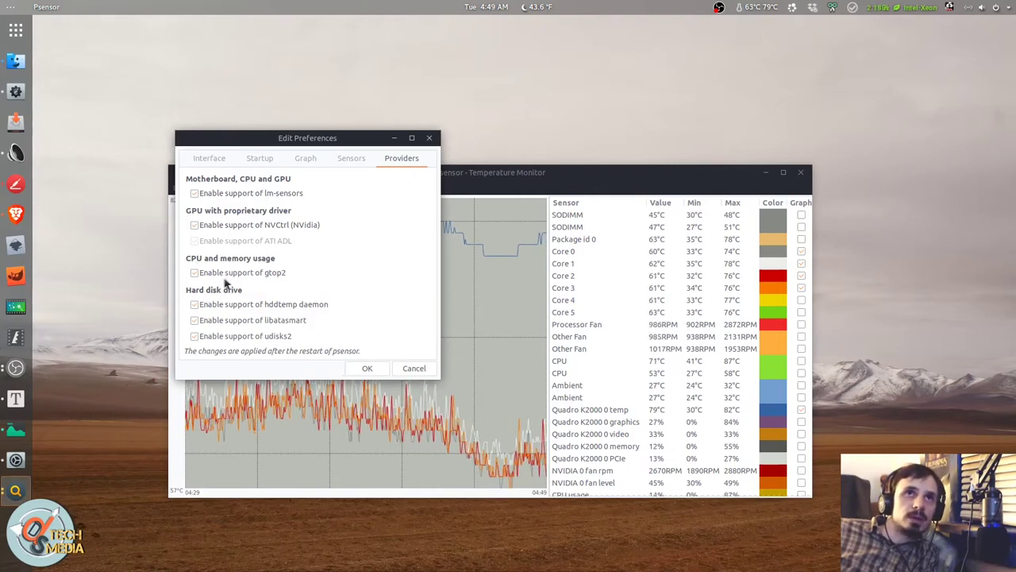
pyautogui.click(209, 158)
pyautogui.press('Escape')
# - Review the Alarm and Application Indicator options for the Processor Fan in Psensor's sensor preferences, and cancel the dialog
pyautogui.click(187, 187)
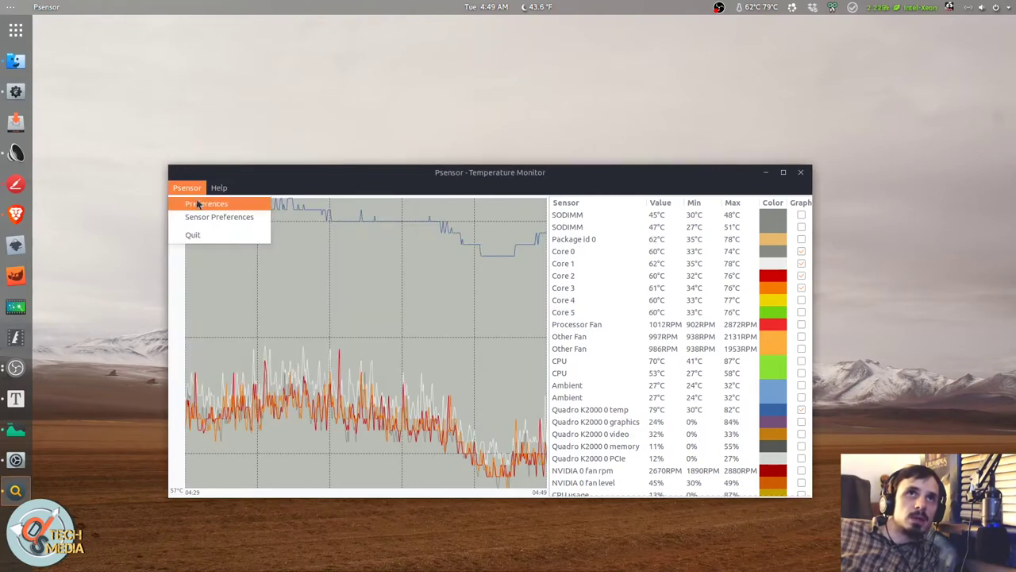
pyautogui.click(205, 216)
pyautogui.click(553, 230)
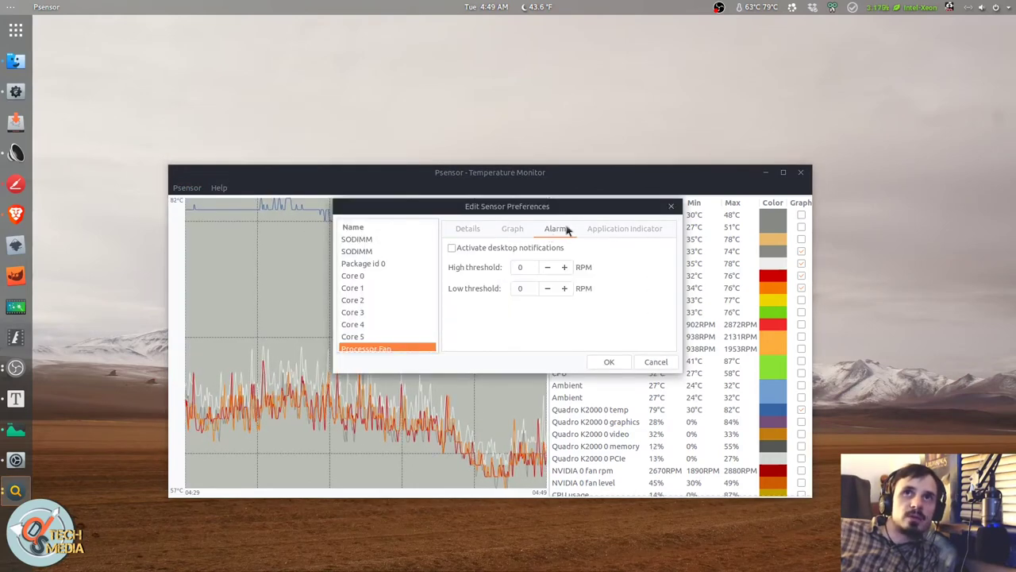
pyautogui.click(618, 232)
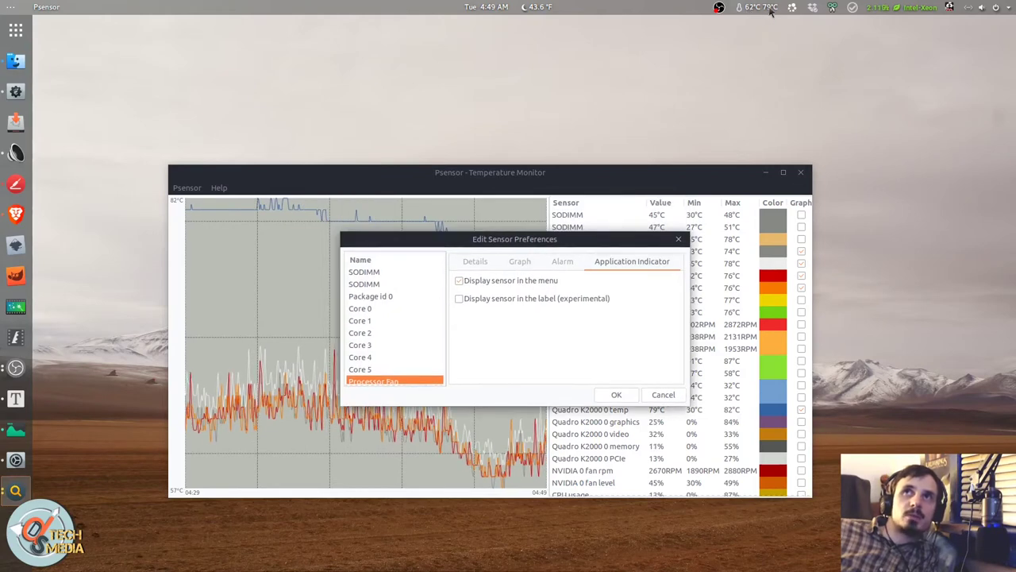
pyautogui.click(663, 394)
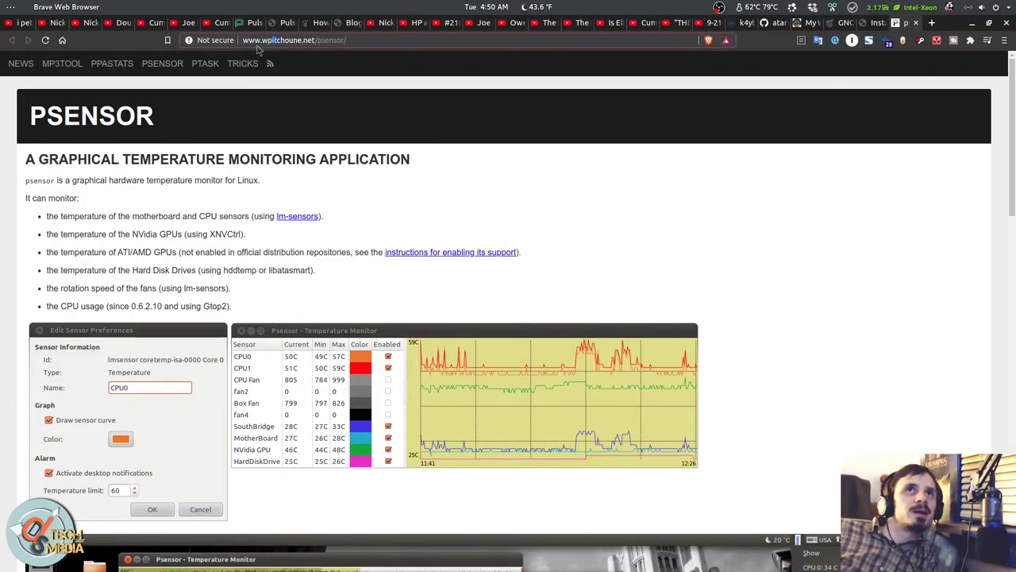
# - Examine the Psensor project page and its web address, wpitchoune.net/psensor, in Brave
pyautogui.click(320, 40)
pyautogui.click(357, 119)
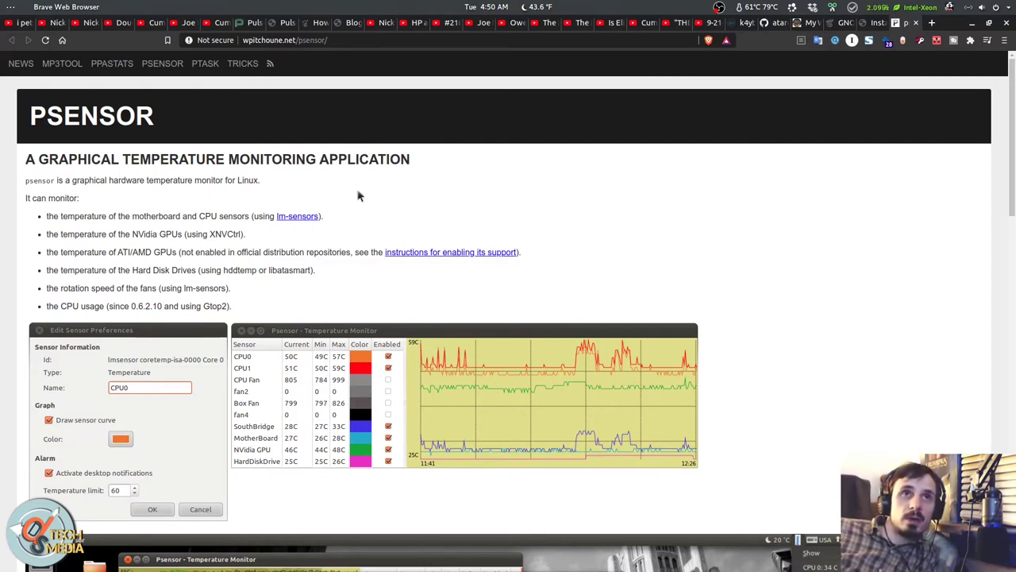
# - Skim the Psensor page's feature list and restore the maximized browser window to a smaller size
pyautogui.scroll(-4, 287, 198)
pyautogui.scroll(2, 932, 107)
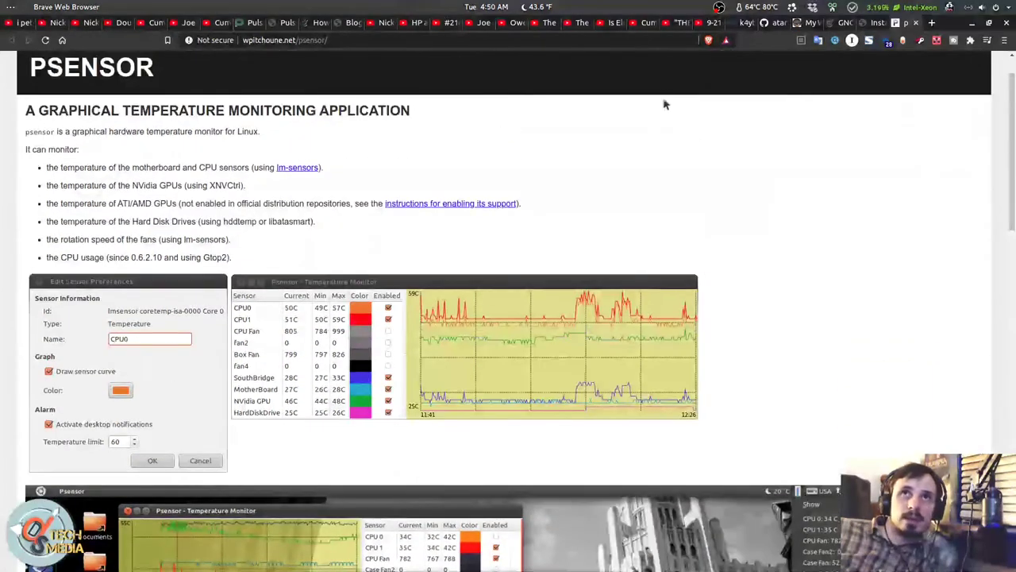
pyautogui.press('super+Down')
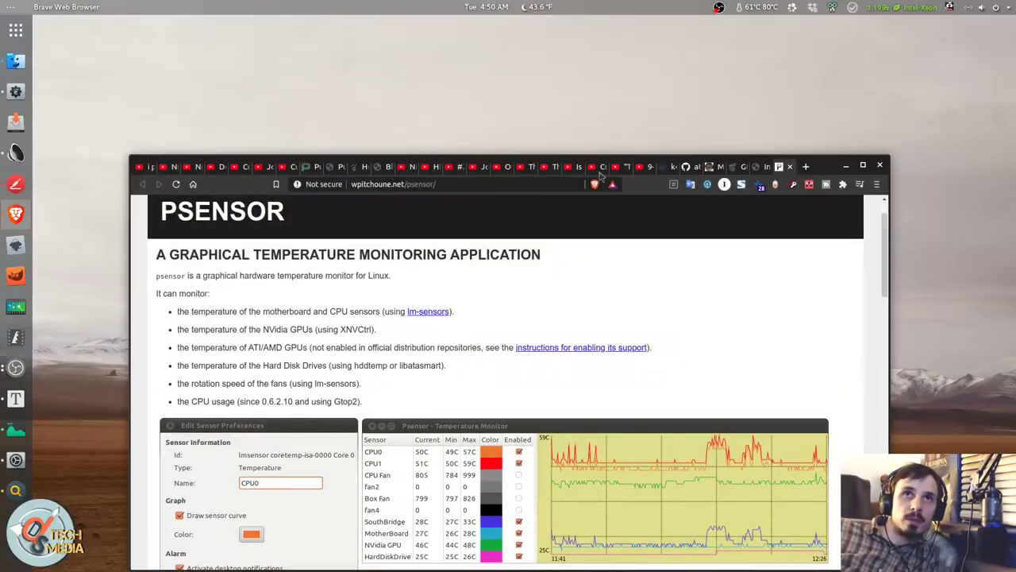
# - Open Ubuntu Software and search for "synaptic"
pyautogui.click(15, 121)
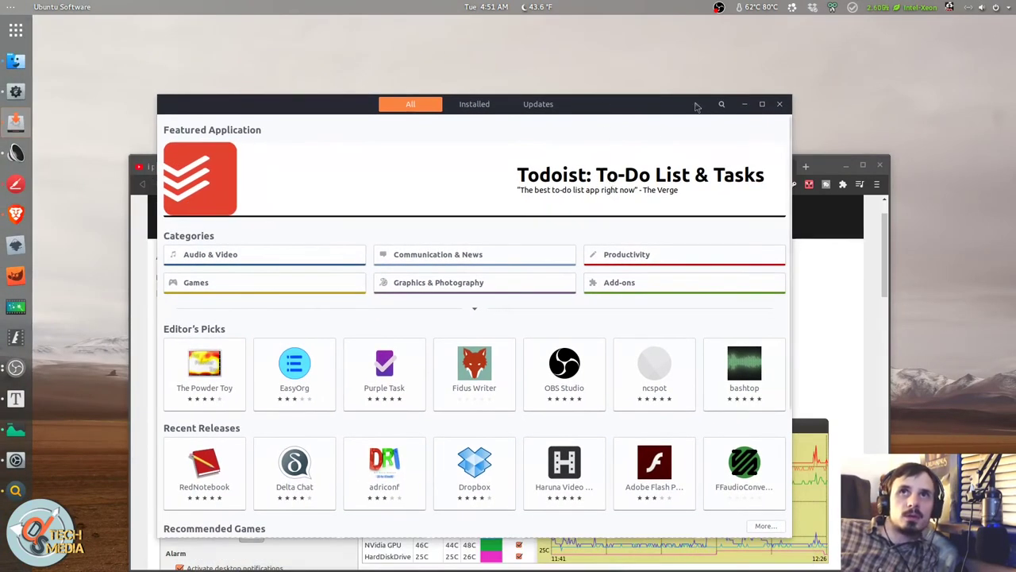
pyautogui.click(721, 104)
pyautogui.write('synaptic')
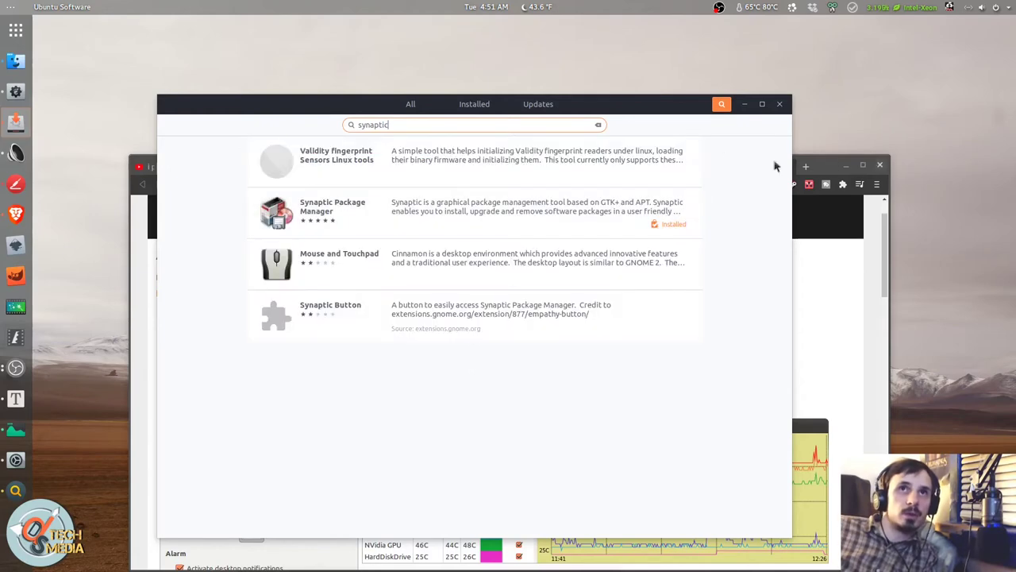
# - Launch Synaptic Package Manager from its software page, entering the account password to authenticate
pyautogui.click(320, 209)
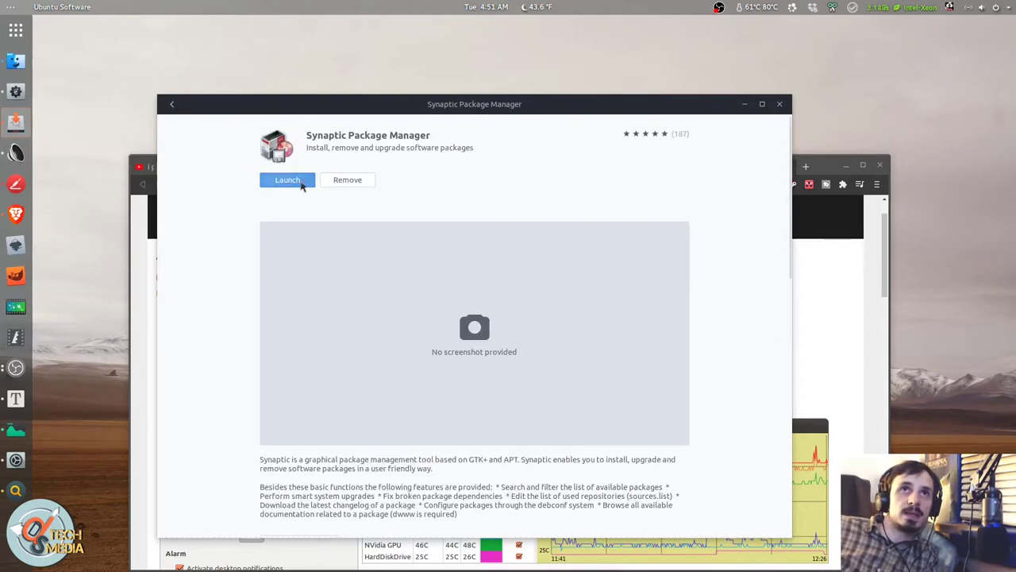
pyautogui.click(299, 181)
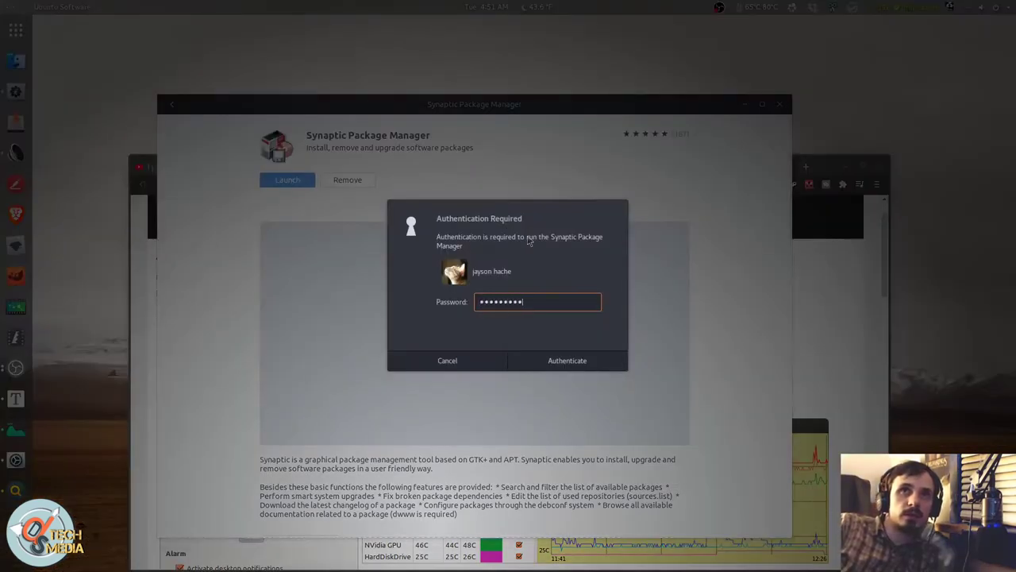
pyautogui.press('Return')
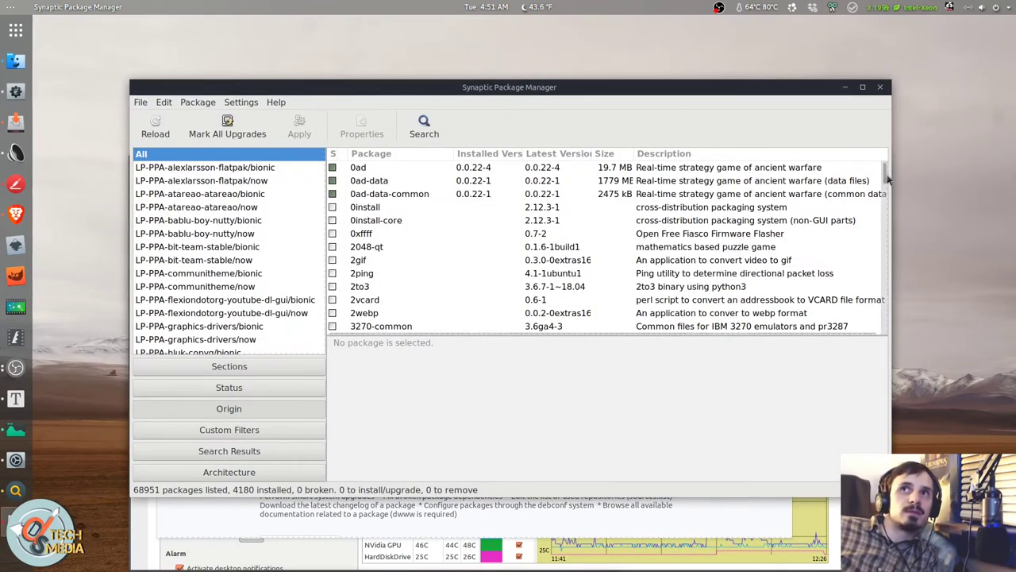
# - Browse Synaptic's full package list and read the descriptions of packages such as fonts-gargi and gitlint
pyautogui.moveTo(889, 180); pyautogui.dragTo(580, 195)
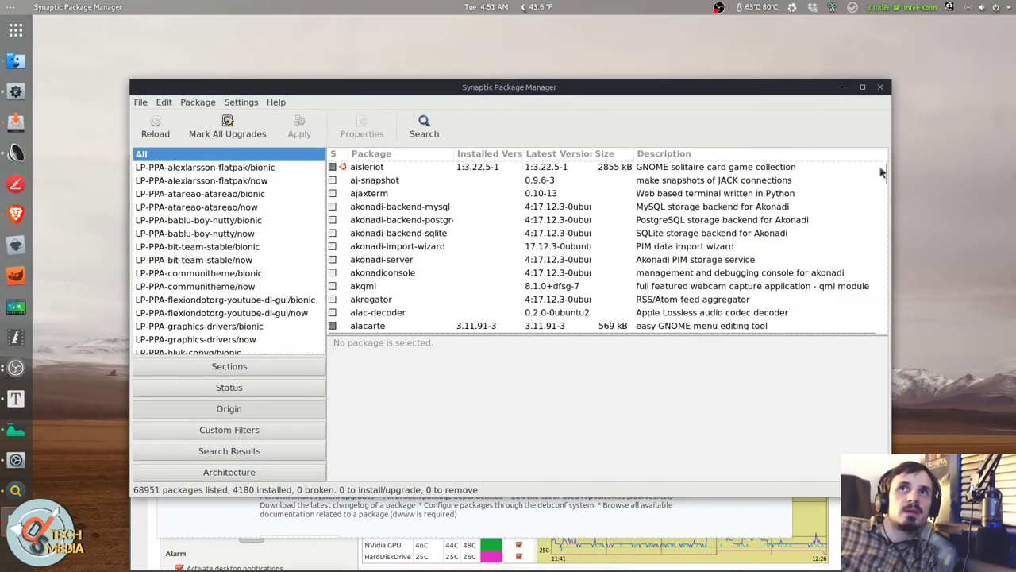
pyautogui.moveTo(885, 175); pyautogui.dragTo(512, 251)
pyautogui.click(552, 195)
pyautogui.scroll(-4, 477, 248)
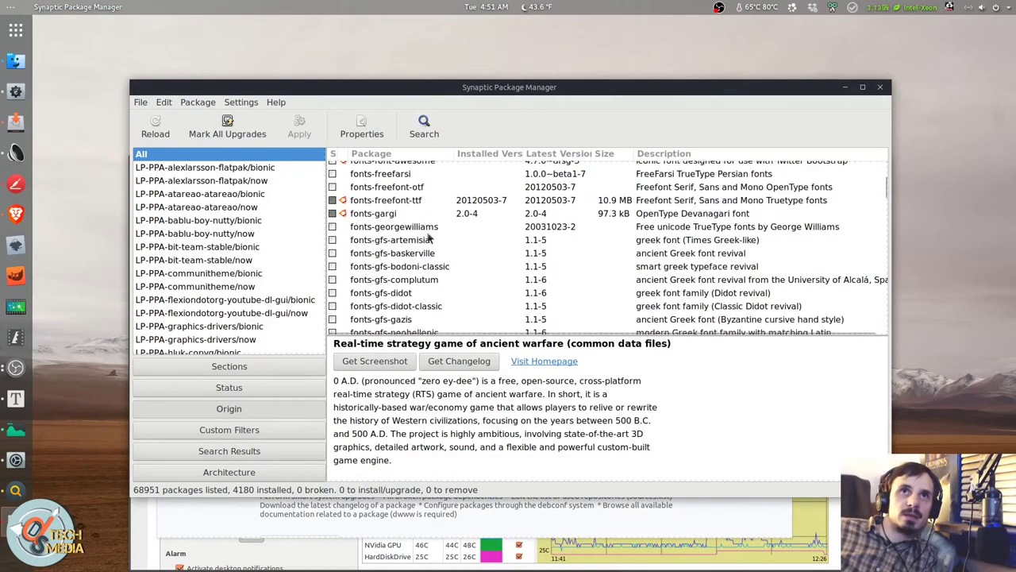
pyautogui.click(440, 218)
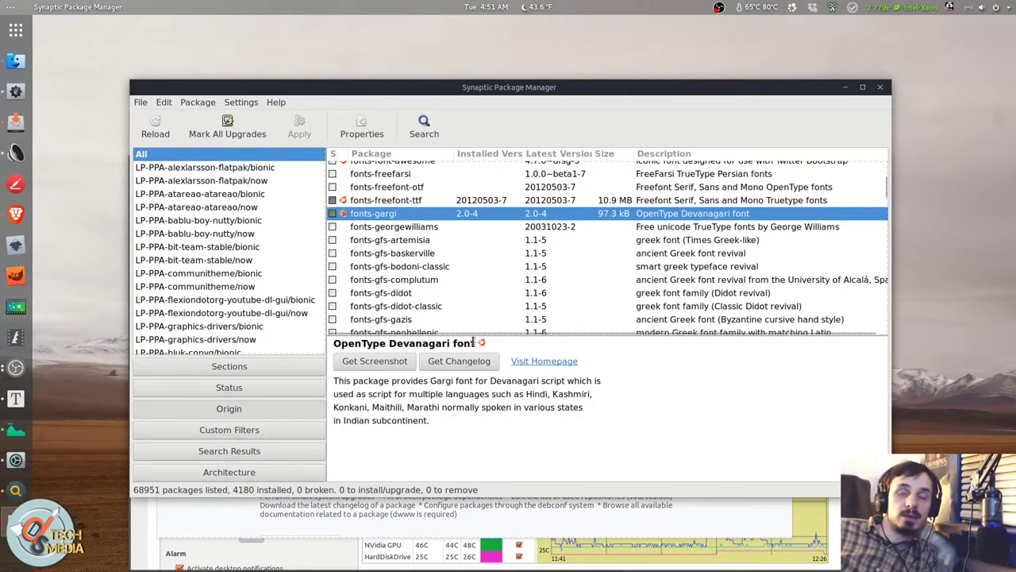
pyautogui.scroll(-10, 526, 290)
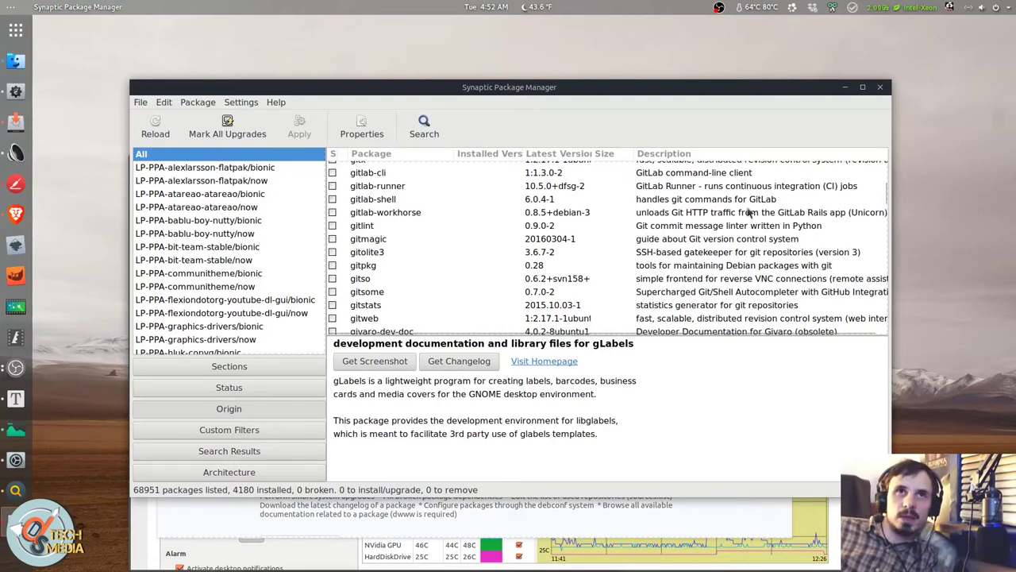
pyautogui.click(694, 225)
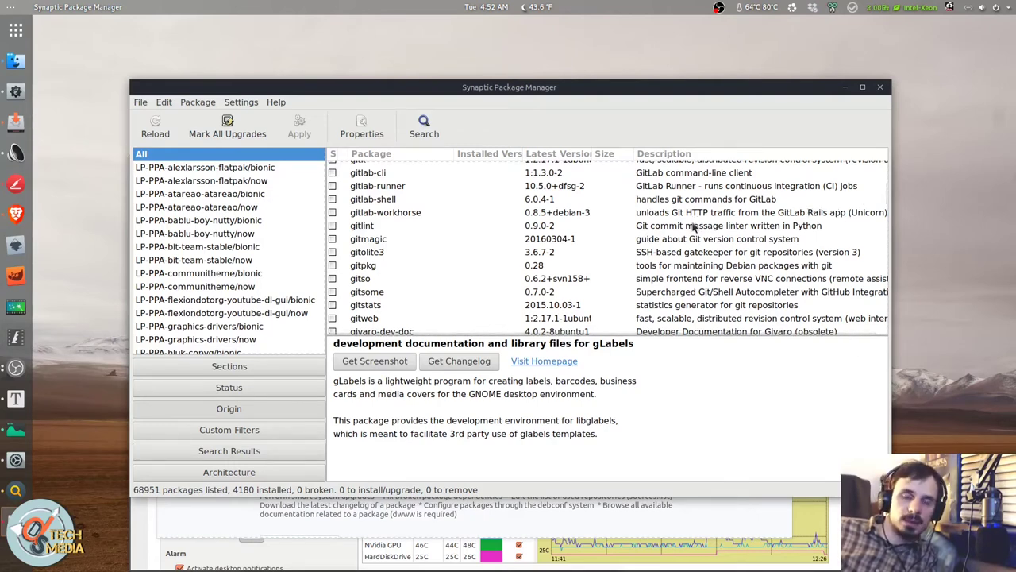
# - Return to the start of the package list and look through the repositories listed by origin
pyautogui.moveTo(882, 205); pyautogui.dragTo(881, 163)
pyautogui.scroll(-15, 278, 223)
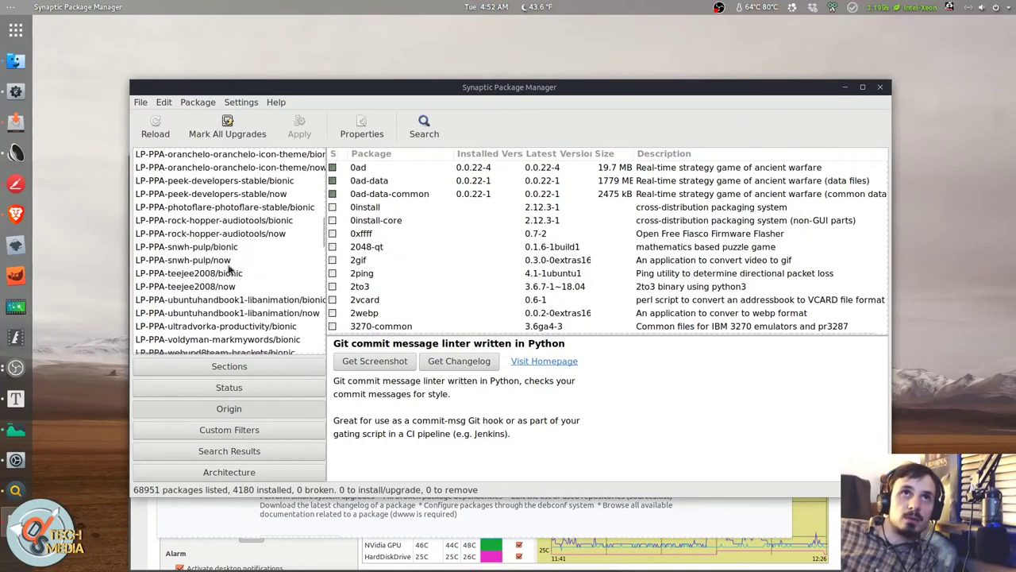
pyautogui.scroll(15, 301, 238)
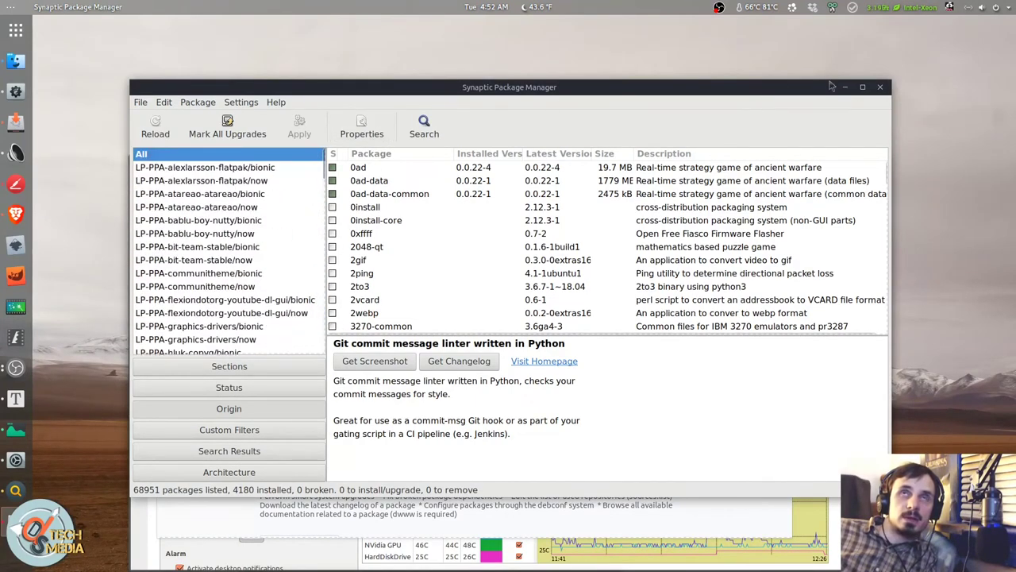
# - Close Synaptic Package Manager and Ubuntu Software
pyautogui.click(880, 86)
pyautogui.click(174, 108)
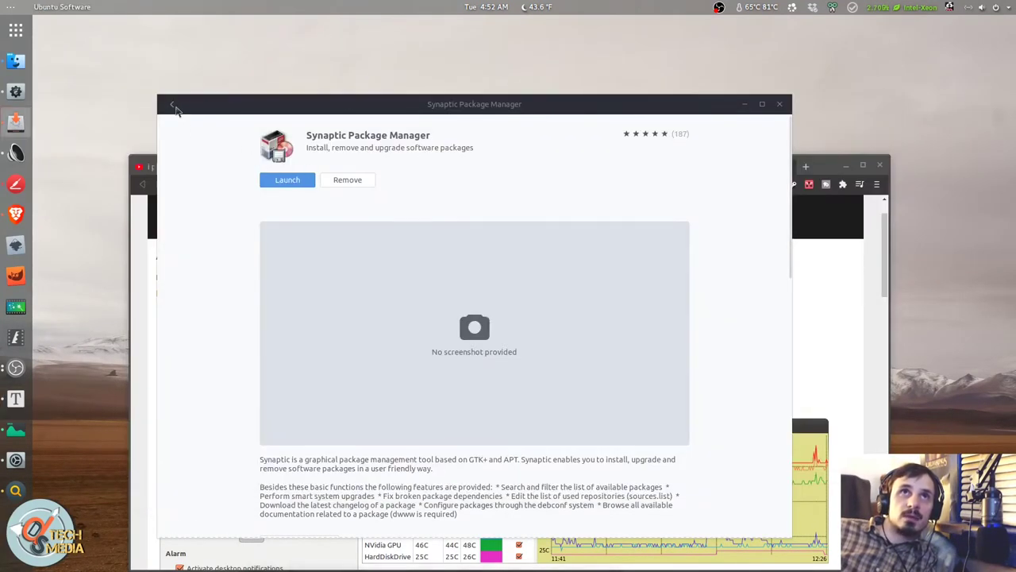
pyautogui.click(780, 104)
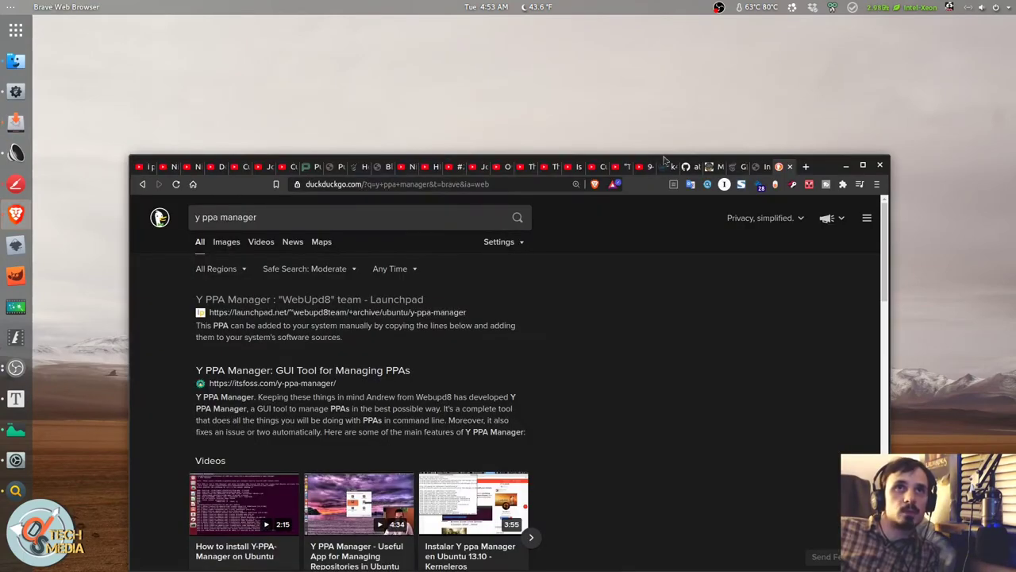
# - View the Y PPA Manager page on Launchpad in Brave and highlight the commands for adding ppa:webupd8team/y-ppa-manager
pyautogui.scroll(-6, 413, 357)
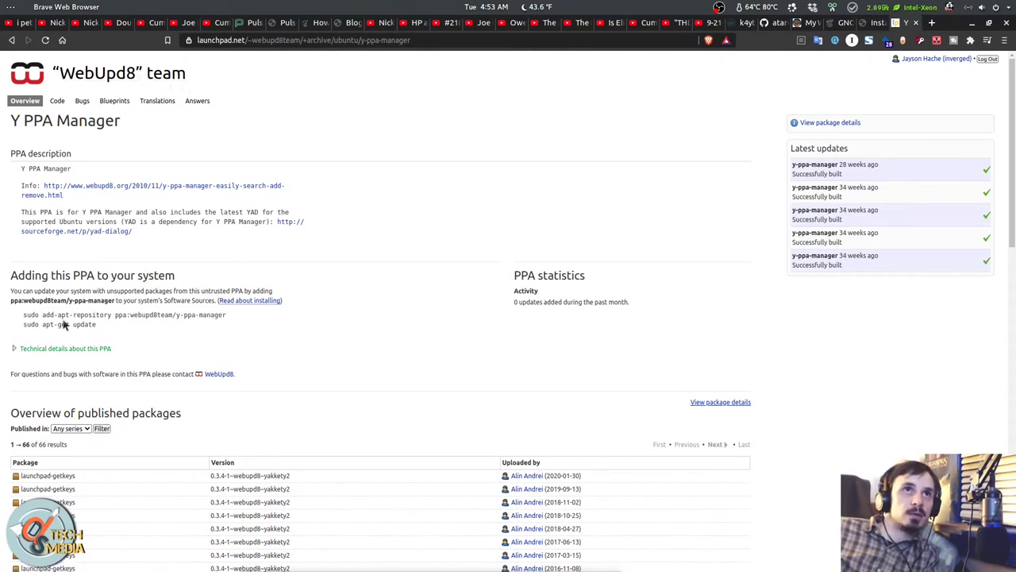
pyautogui.moveTo(24, 315); pyautogui.dragTo(159, 331)
pyautogui.click(158, 332)
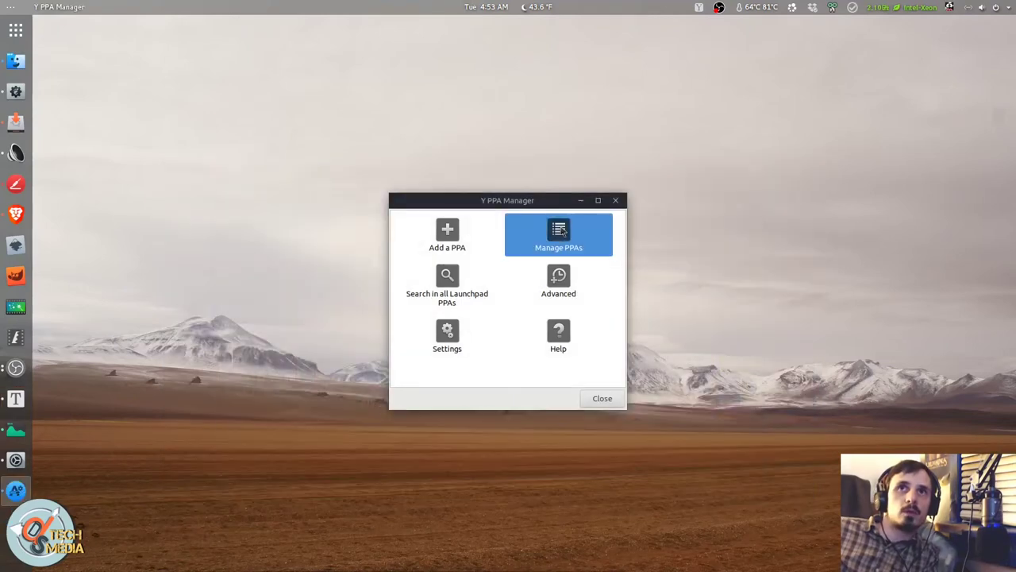
# - Open Manage PPAs in Y PPA Manager and browse the list of PPAs
pyautogui.click(561, 230)
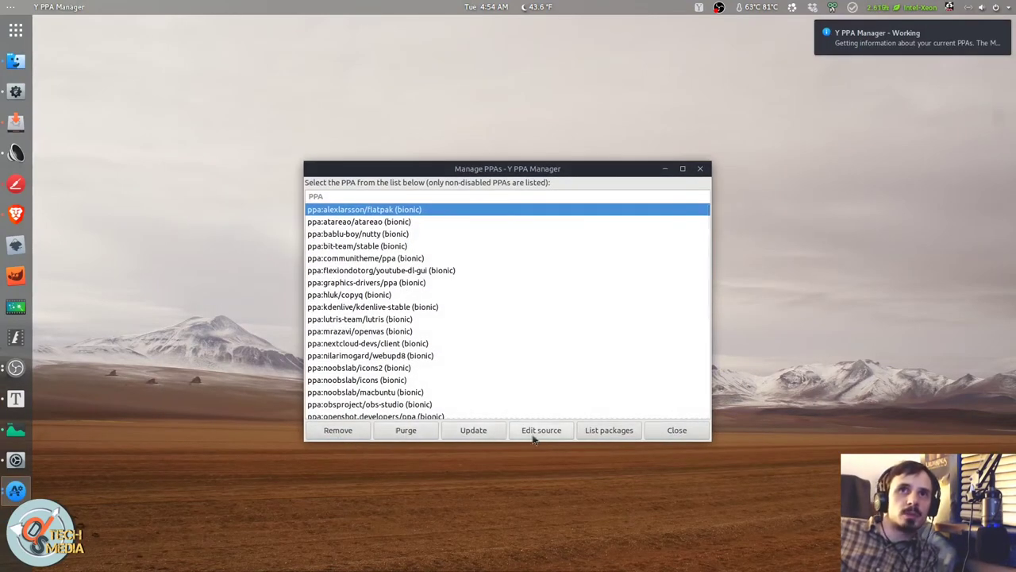
pyautogui.scroll(-4, 433, 321)
pyautogui.click(433, 322)
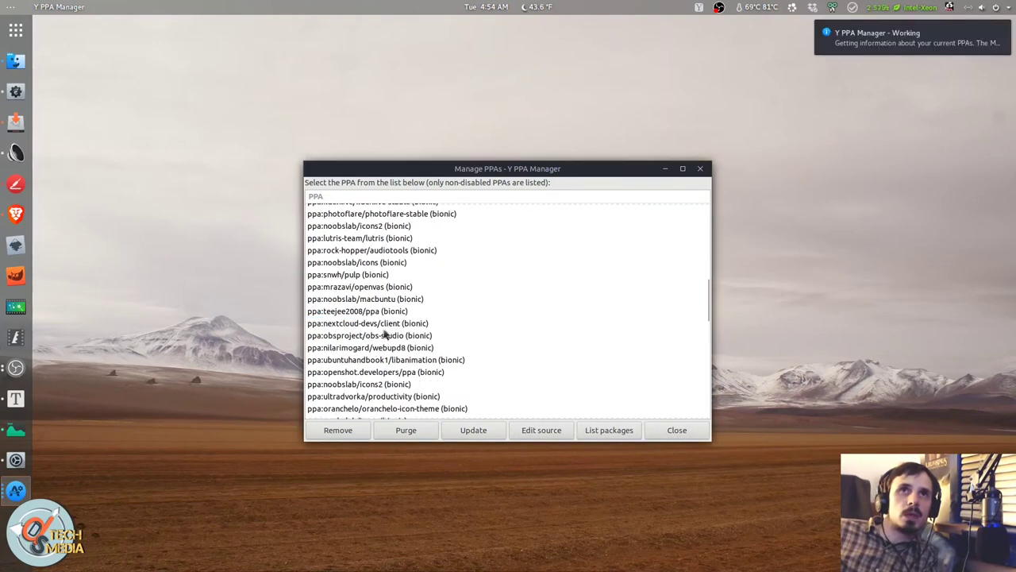
pyautogui.scroll(-4, 384, 335)
pyautogui.click(395, 317)
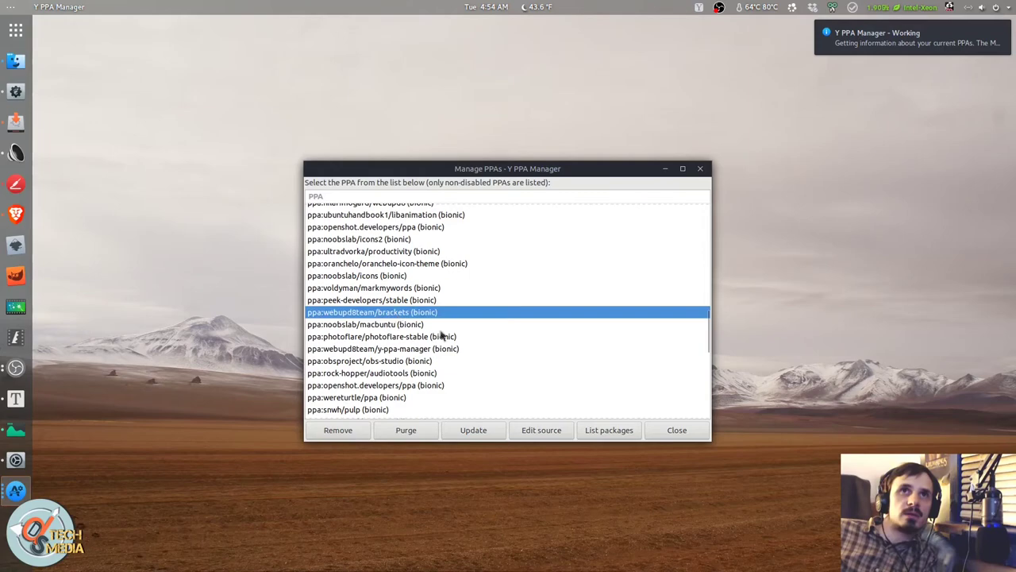
# - List the packages in the nilarimogard/webupd8 PPA and look through them
pyautogui.click(608, 430)
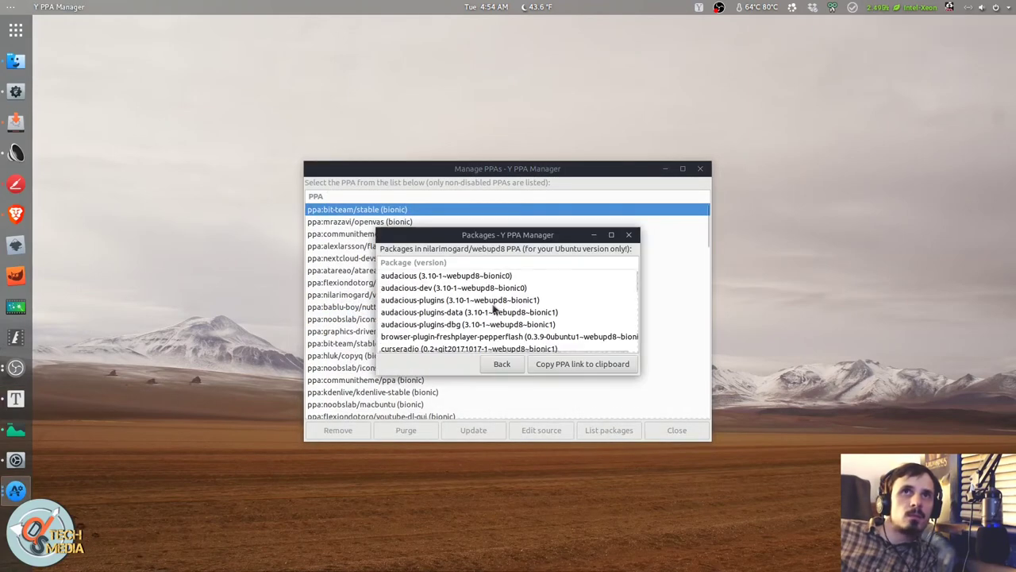
pyautogui.scroll(-1, 635, 281)
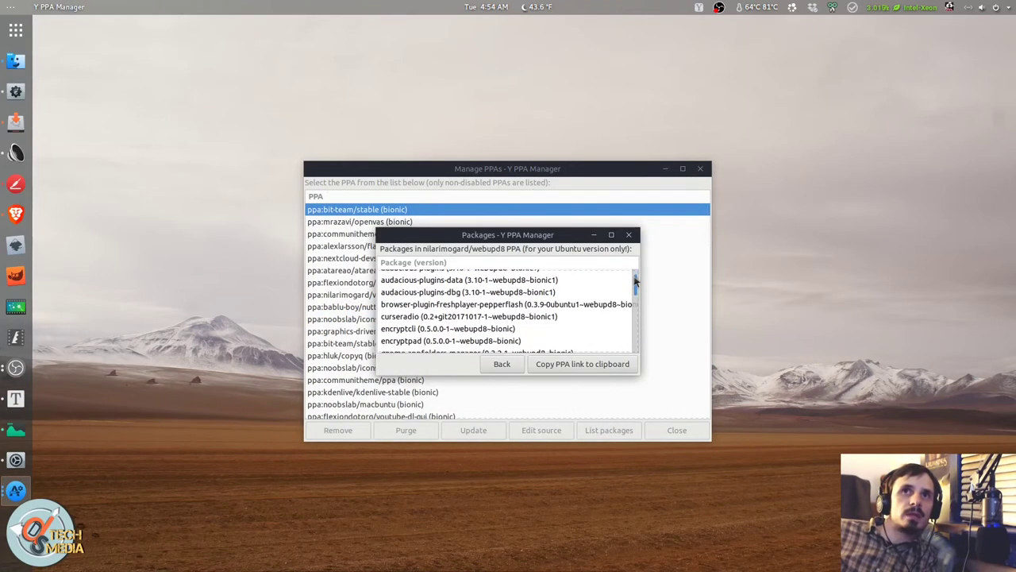
pyautogui.scroll(1, 635, 281)
pyautogui.scroll(-10, 551, 297)
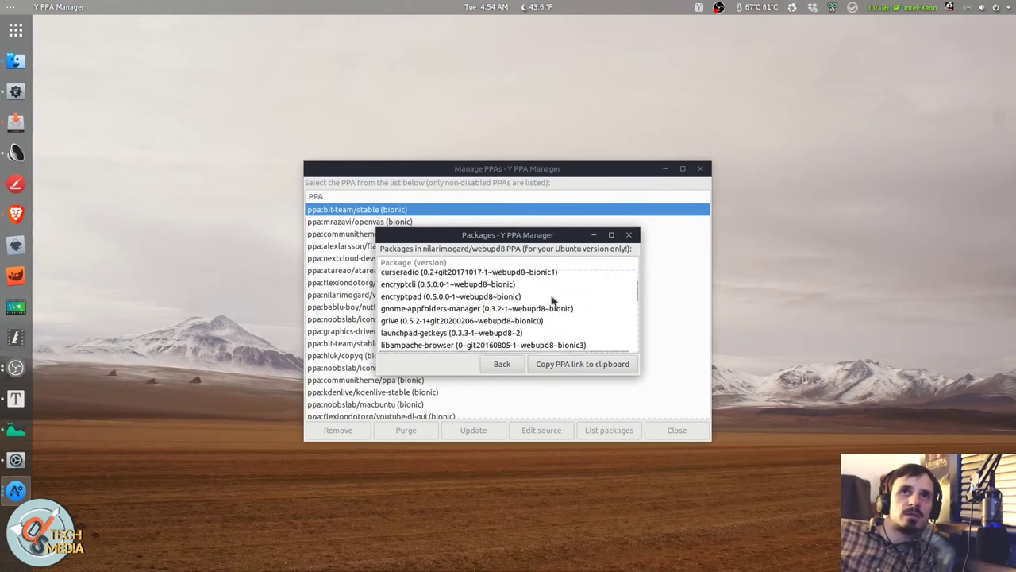
pyautogui.scroll(-5, 506, 318)
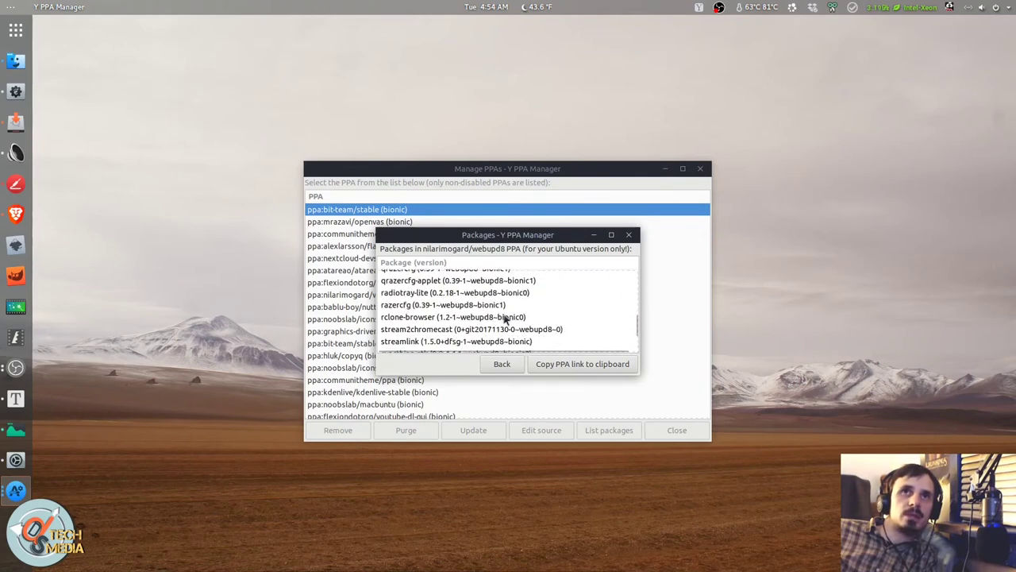
pyautogui.scroll(-5, 508, 321)
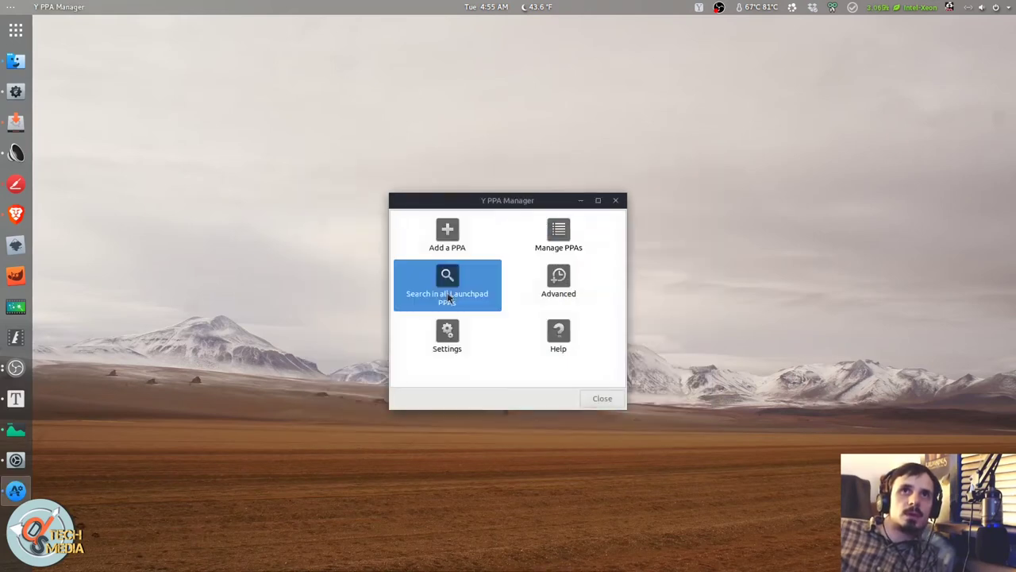
# - View the dialogs for searching all Launchpad PPAs and for adding a PPA, cancelling each one
pyautogui.click(448, 295)
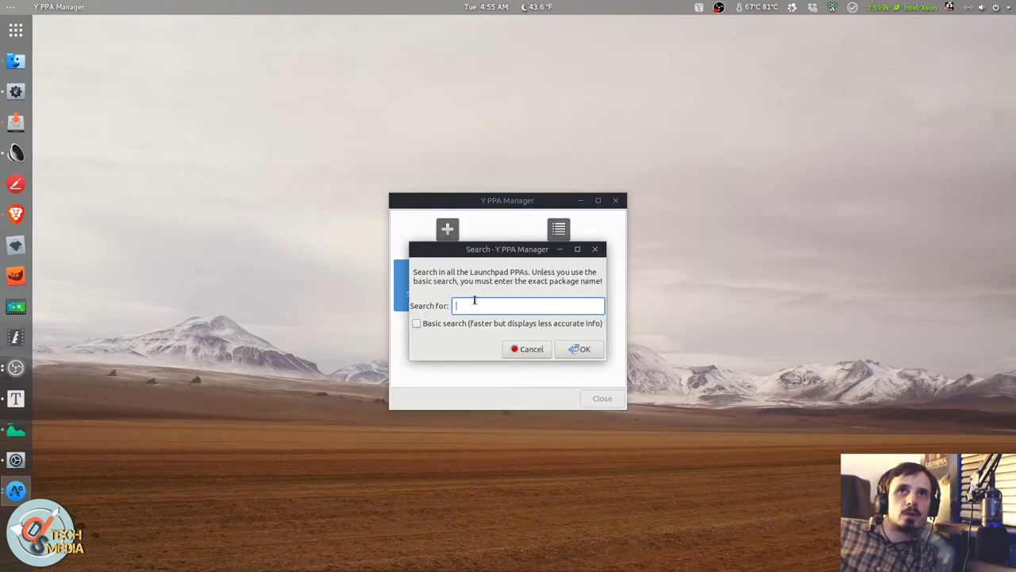
pyautogui.press('Escape')
pyautogui.click(447, 233)
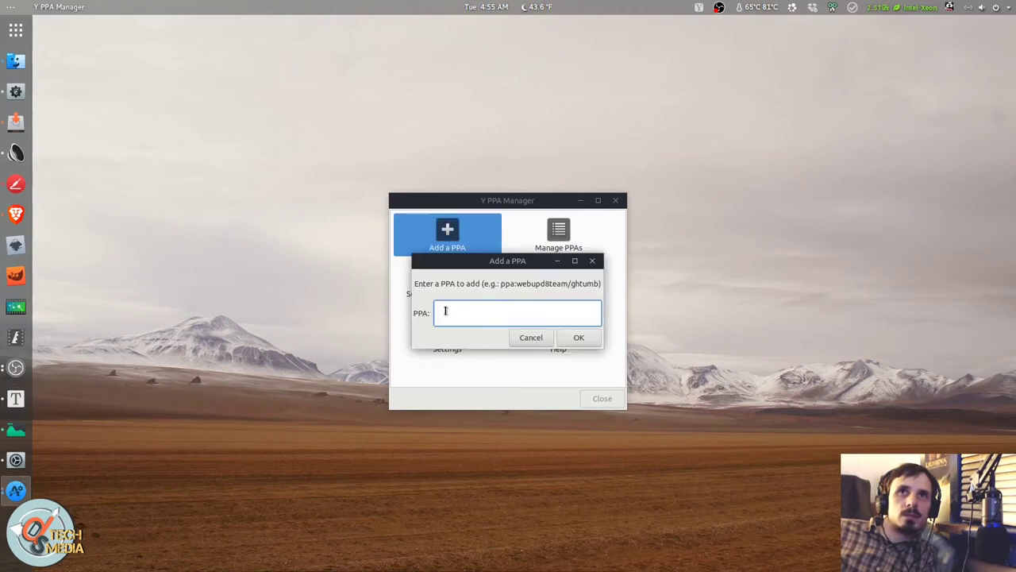
pyautogui.press('Escape')
# - Review Y PPA Manager's settings, including the PPA-Purge choices, and cancel without changes
pyautogui.click(447, 333)
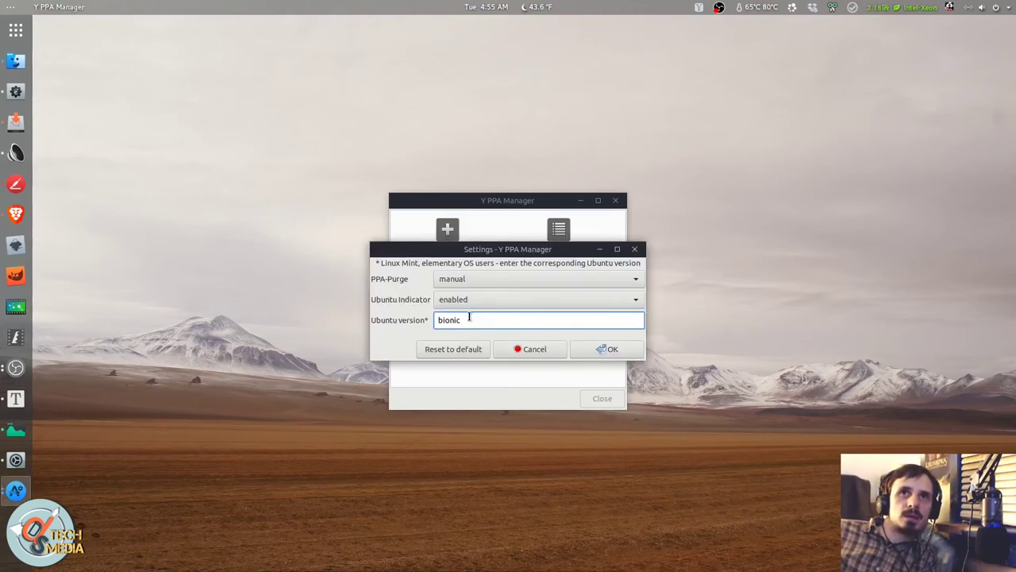
pyautogui.click(447, 279)
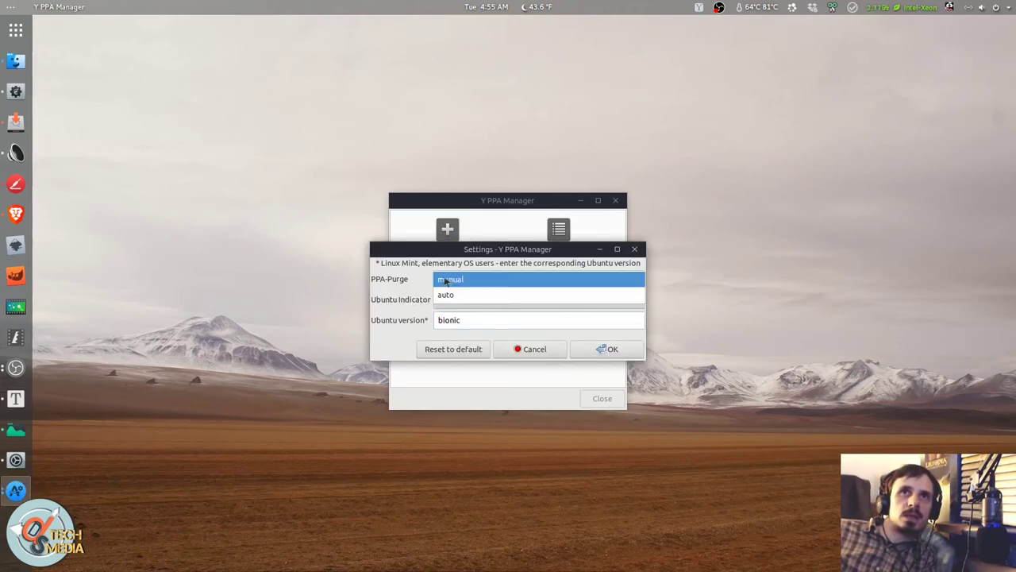
pyautogui.click(449, 281)
pyautogui.press('Escape')
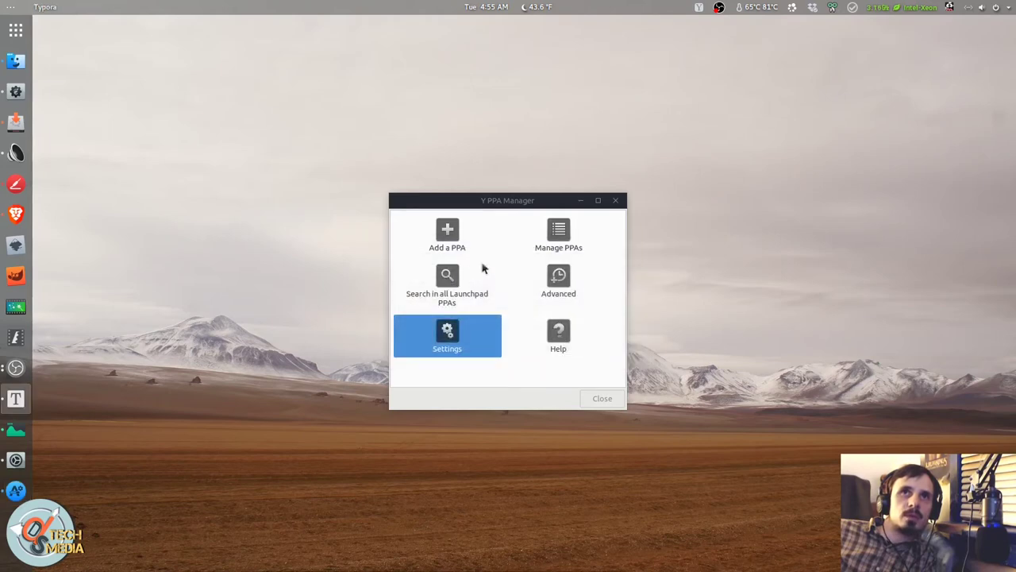
# - Go through the maintenance options in Y PPA Manager's Advanced list without running any, and close the application
pyautogui.click(568, 291)
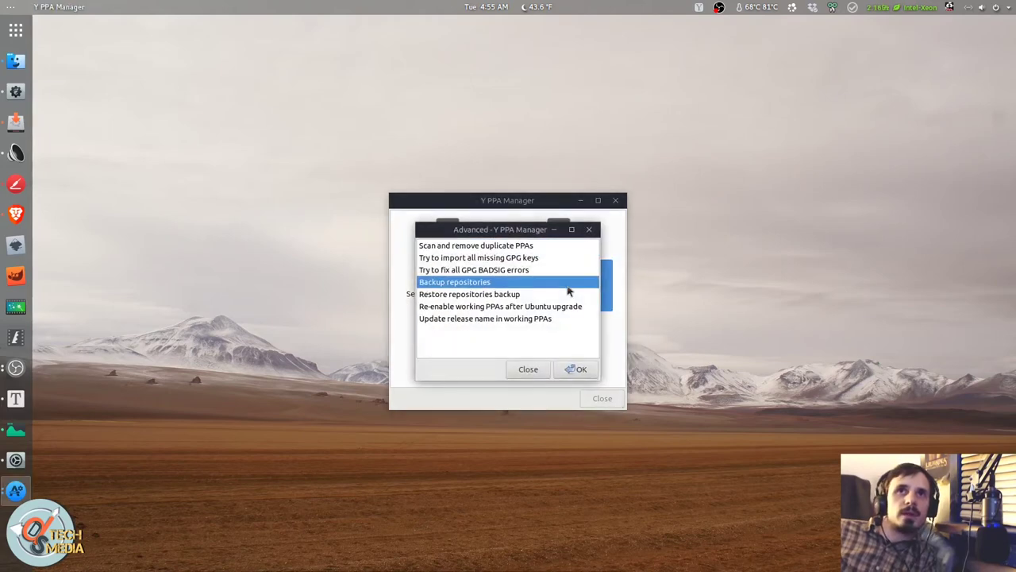
pyautogui.click(569, 262)
pyautogui.click(568, 248)
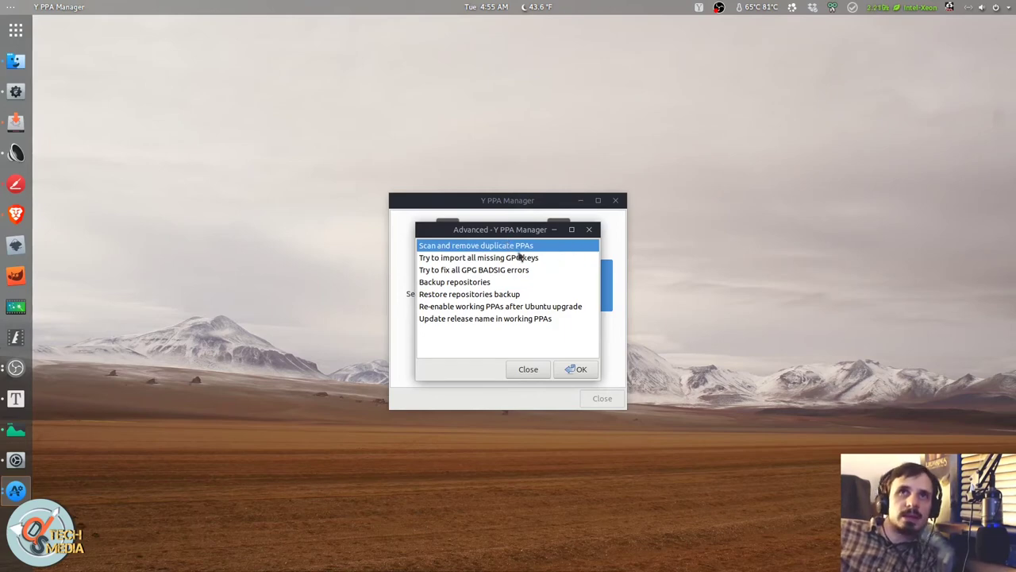
pyautogui.click(530, 259)
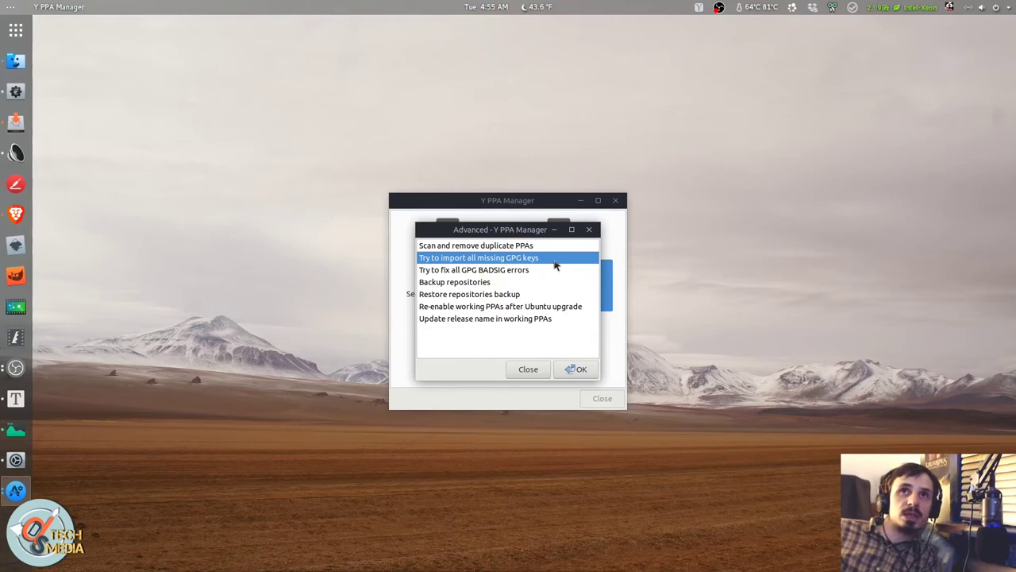
pyautogui.click(547, 269)
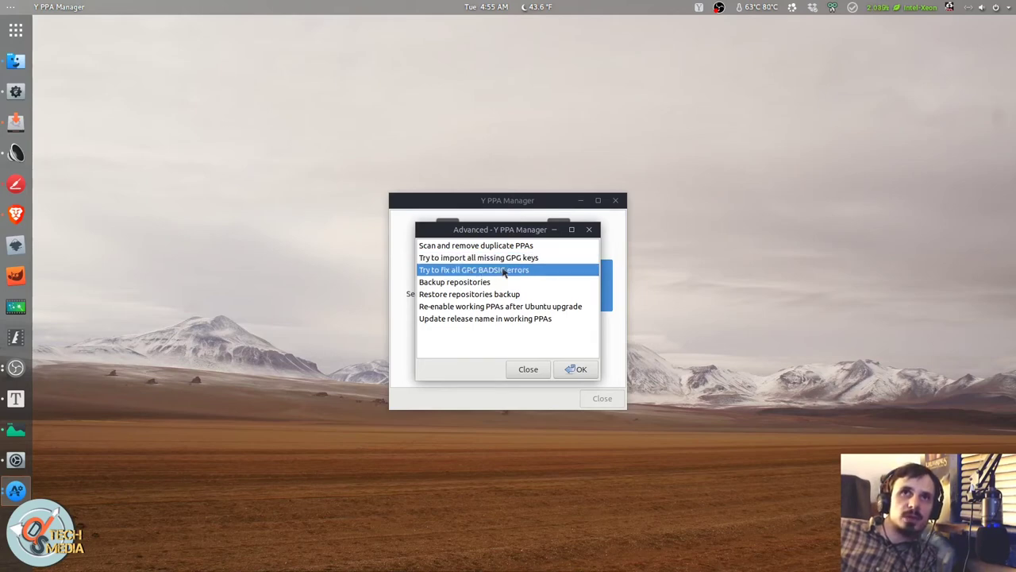
pyautogui.click(537, 282)
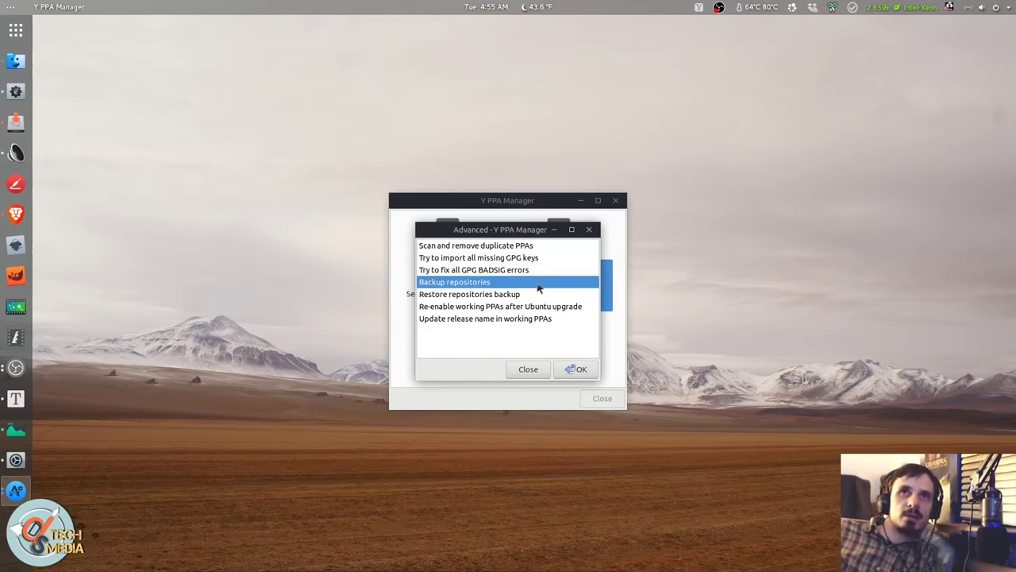
pyautogui.click(527, 295)
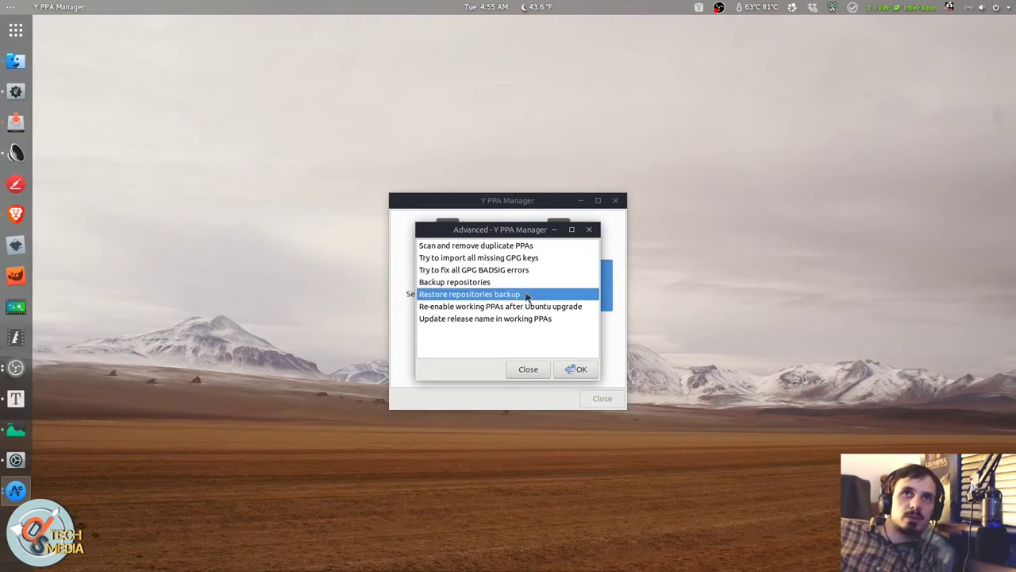
pyautogui.click(532, 308)
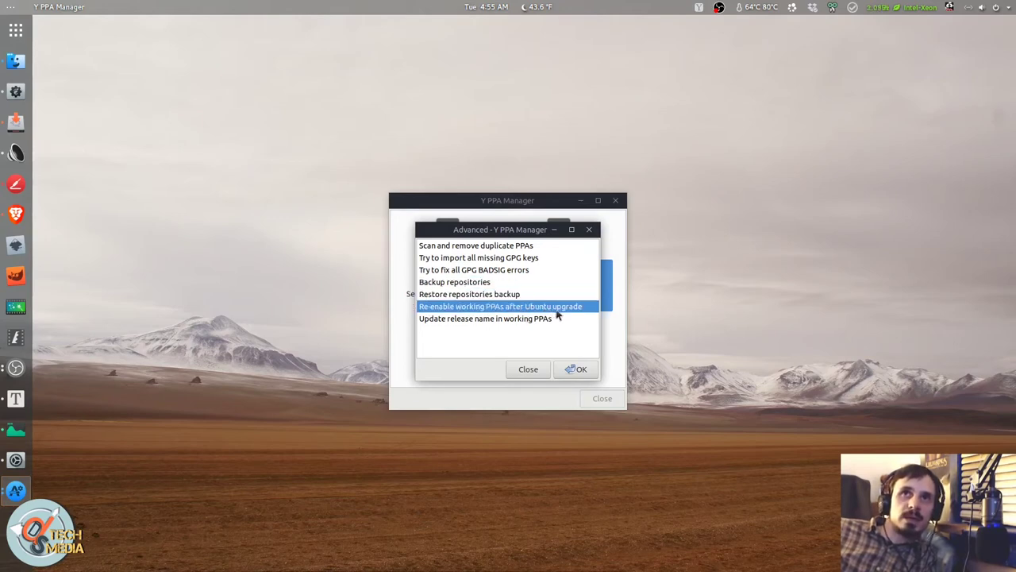
pyautogui.click(495, 321)
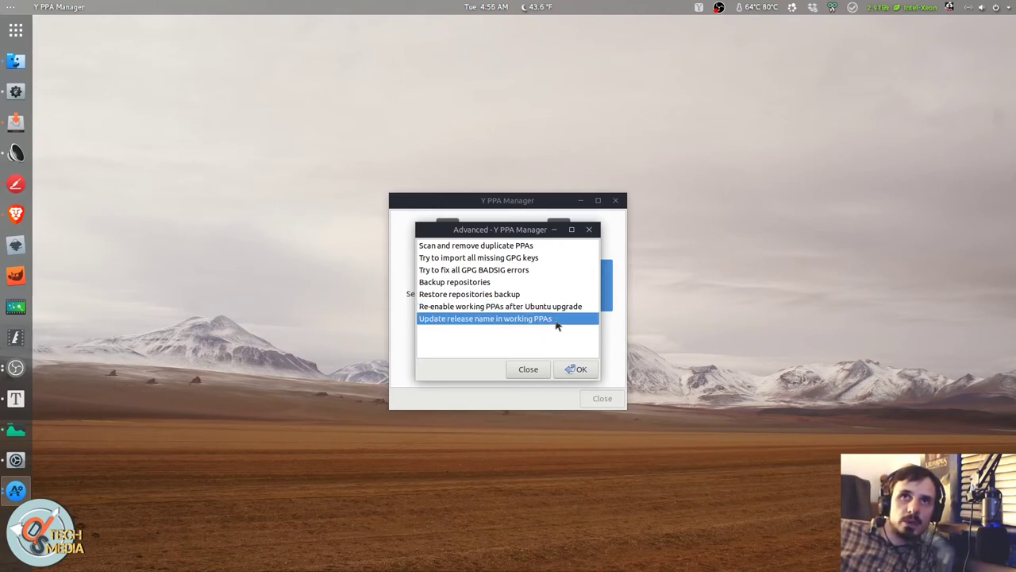
pyautogui.click(527, 370)
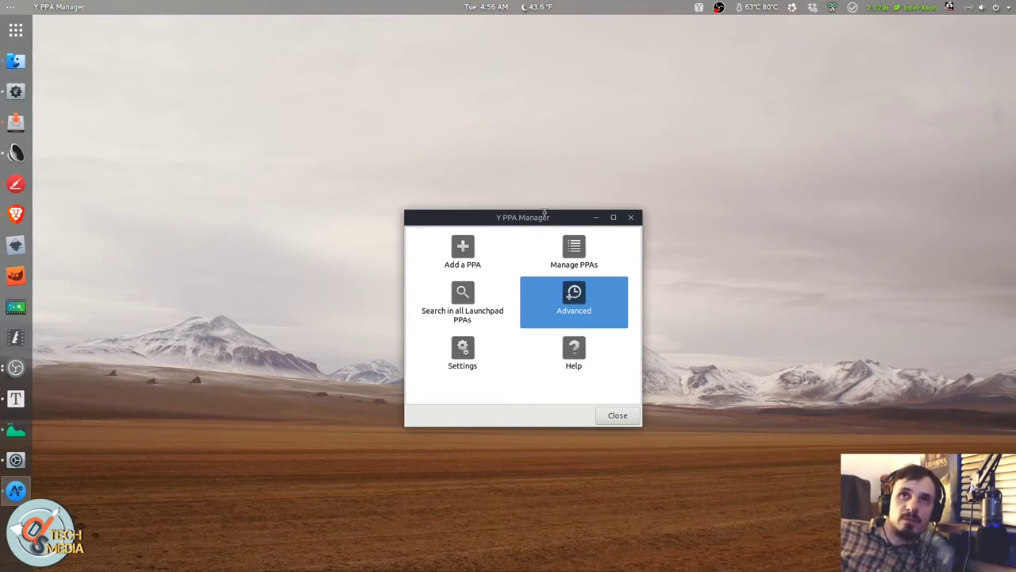
pyautogui.click(618, 416)
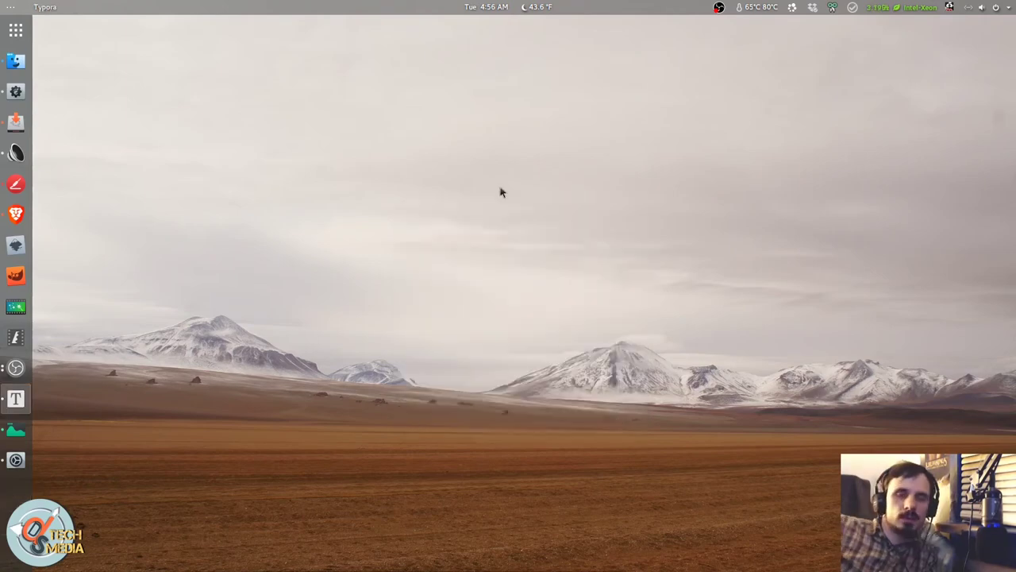
# - Search the applications for "notes" and launch Notes-Up
pyautogui.press('super')
pyautogui.write('notes')
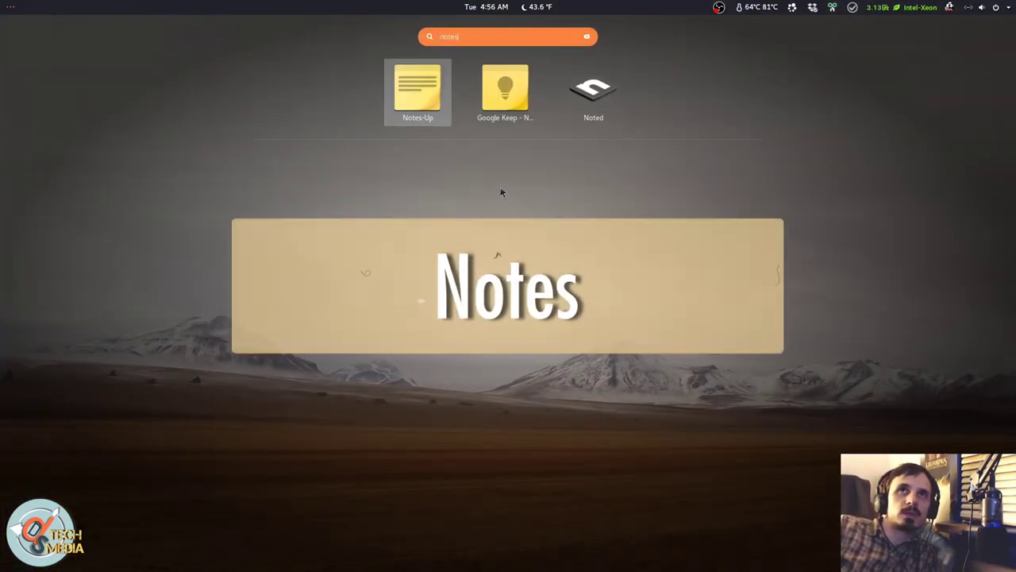
pyautogui.press('Return')
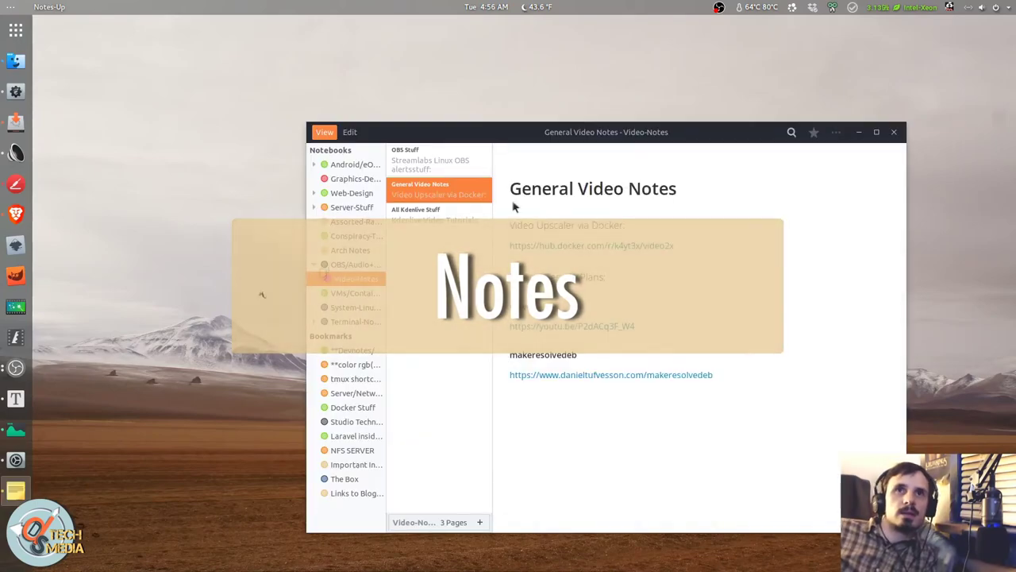
pyautogui.moveTo(544, 138); pyautogui.dragTo(448, 166)
# - Open the RTMP conf page in the Assorted-Radnom notebook and look through its contents
pyautogui.click(246, 249)
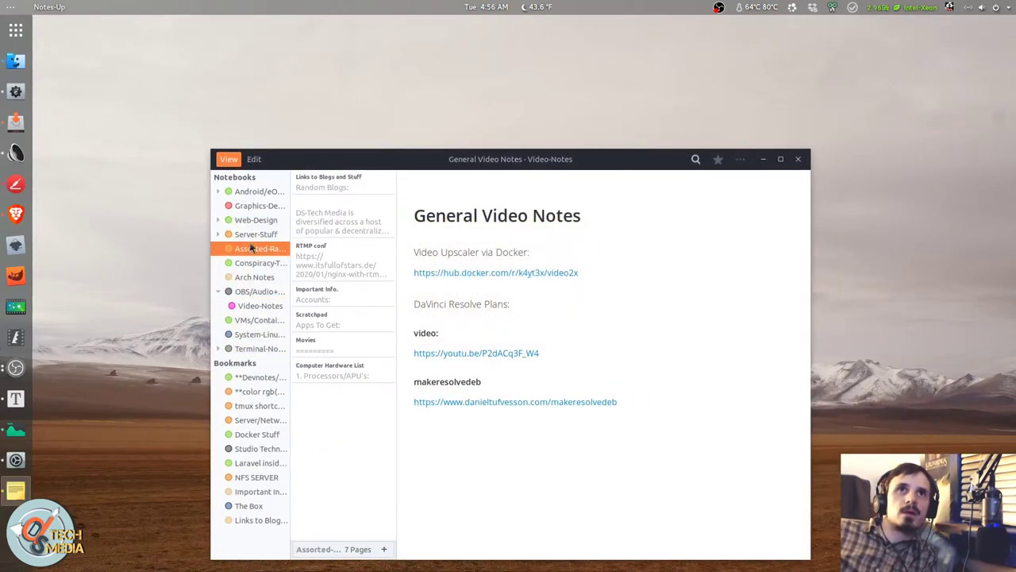
pyautogui.click(350, 262)
pyautogui.scroll(-2, 476, 318)
pyautogui.click(384, 254)
pyautogui.scroll(-5, 490, 314)
pyautogui.scroll(-3, 490, 313)
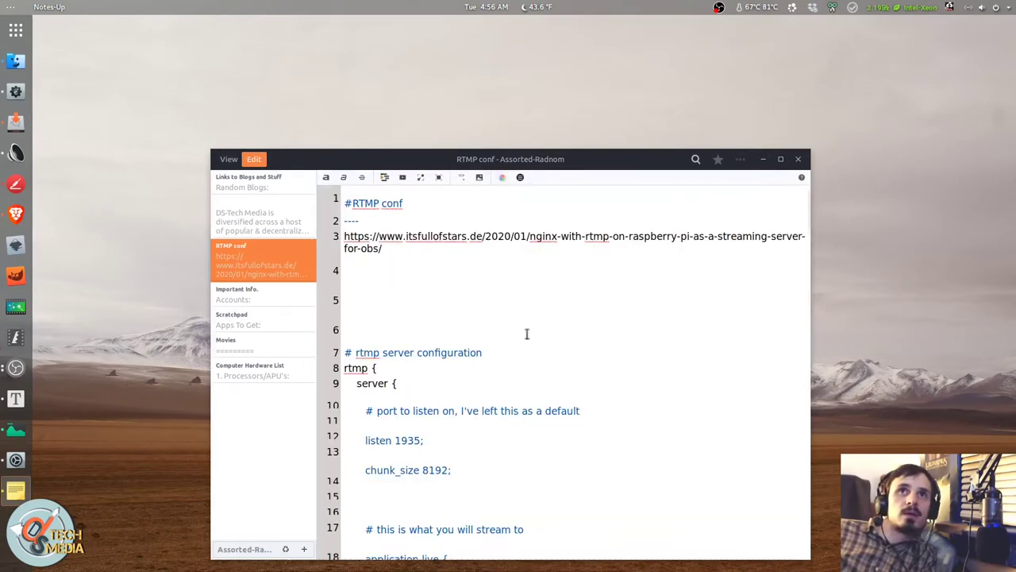
# - Examine the RTMP conf page's Markdown source in edit mode and return to the rendered view
pyautogui.hotkey('ctrl', 'e')
pyautogui.click(564, 351)
pyautogui.scroll(-20, 564, 351)
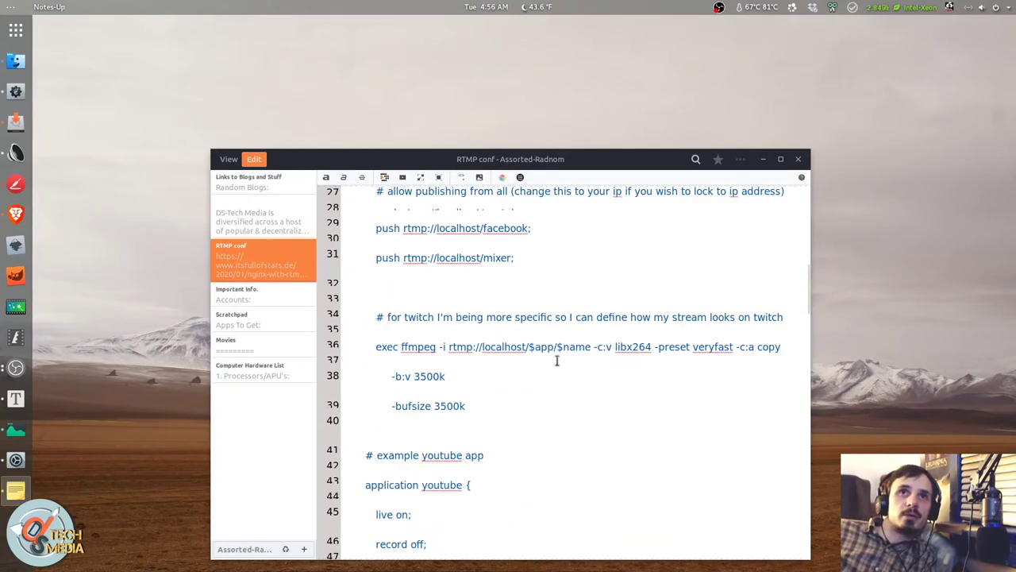
pyautogui.click(228, 159)
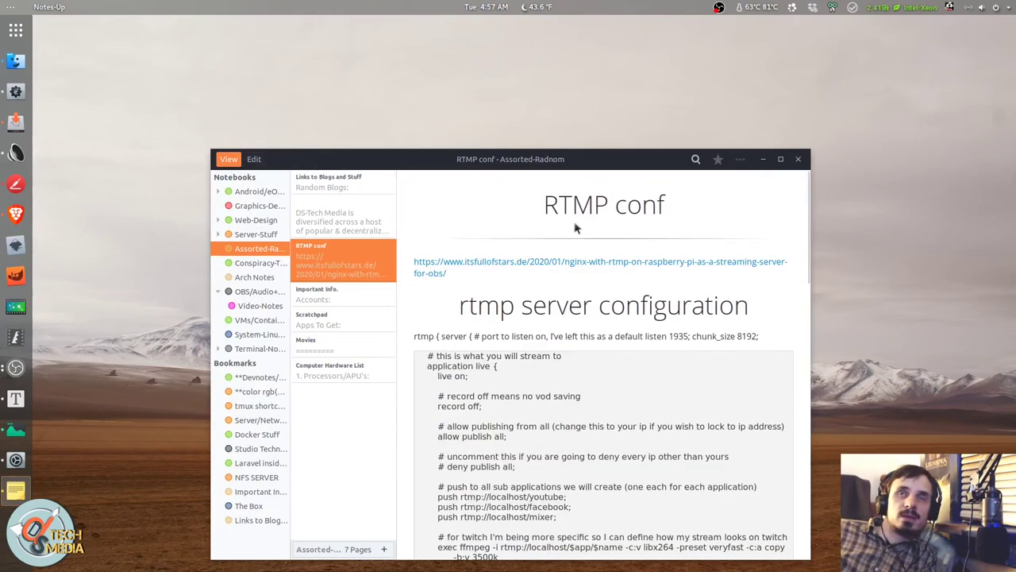
pyautogui.moveTo(577, 161); pyautogui.dragTo(567, 156)
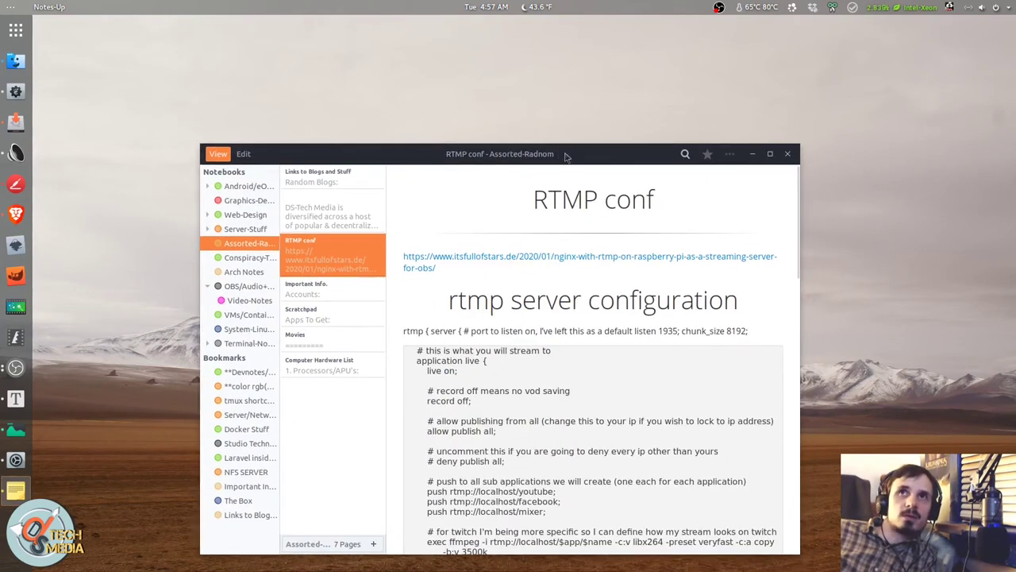
# - Open the Notes-Up preferences and review the editor's font, theme, indentation, line number, sidebar and spellcheck options
pyautogui.click(729, 154)
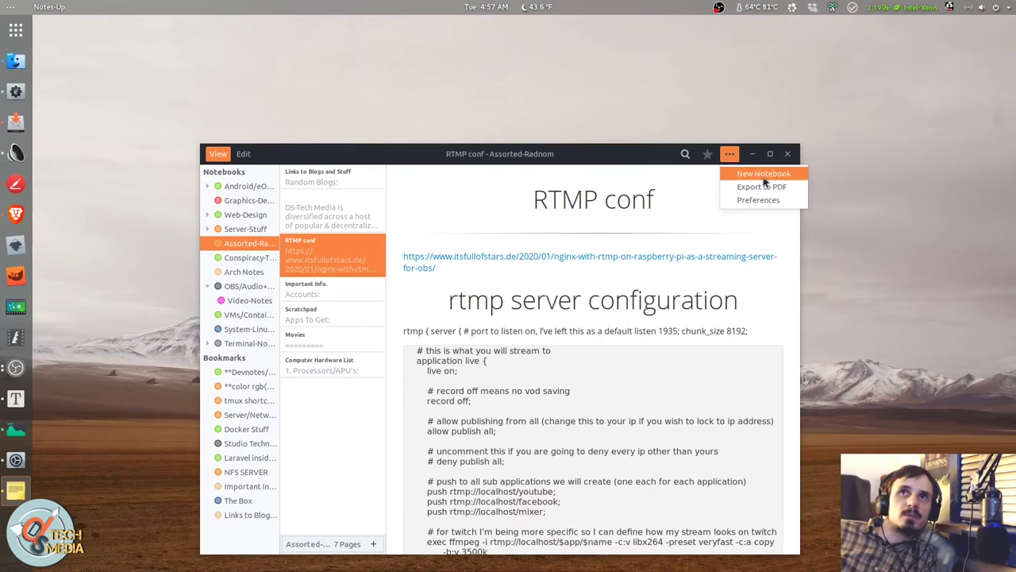
pyautogui.click(774, 200)
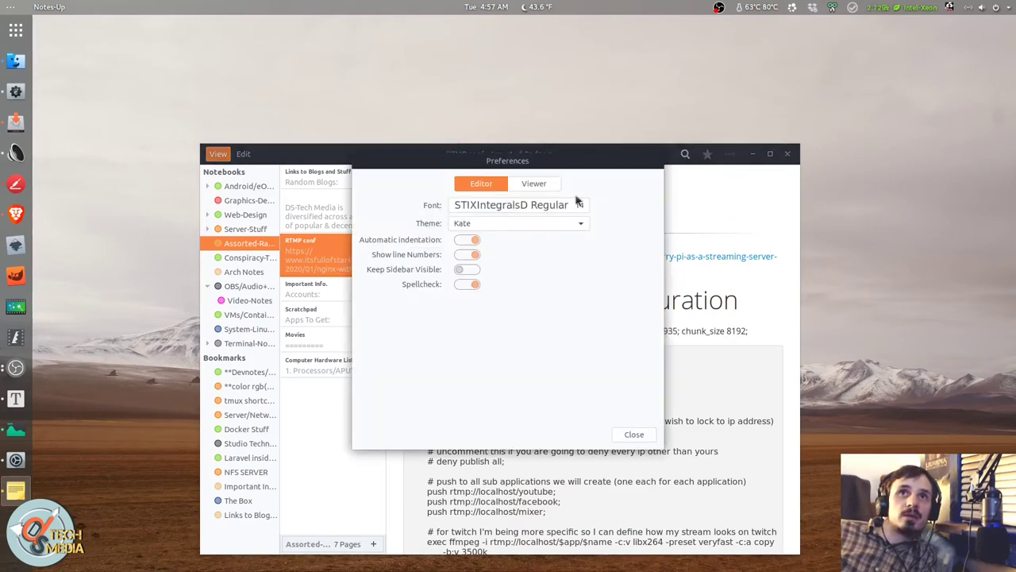
pyautogui.click(507, 229)
pyautogui.click(511, 240)
pyautogui.scroll(1, 510, 230)
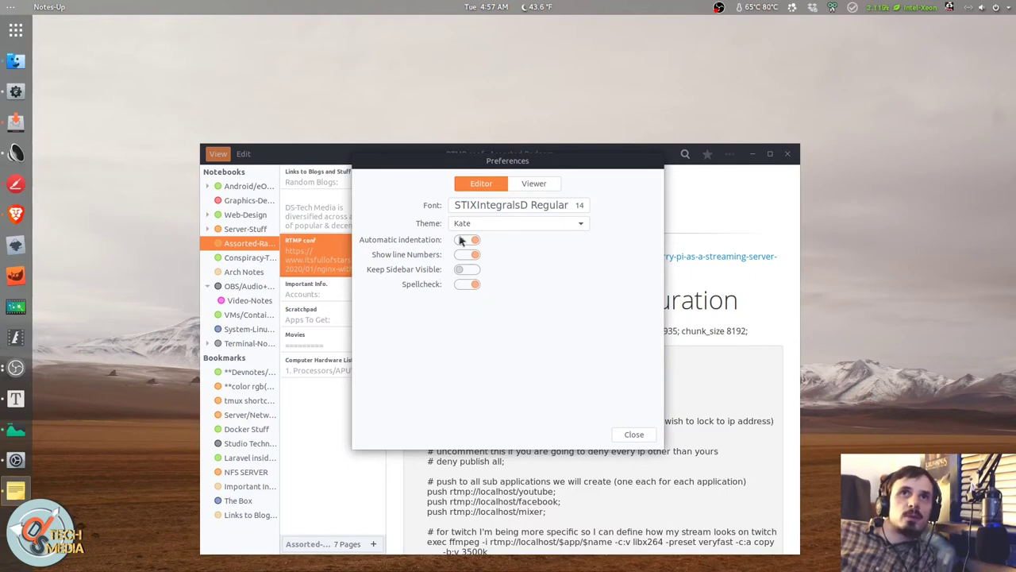
# - Preview the Air stylesheet in the viewer preferences, restore the elementary stylesheet, and close the preferences
pyautogui.click(532, 184)
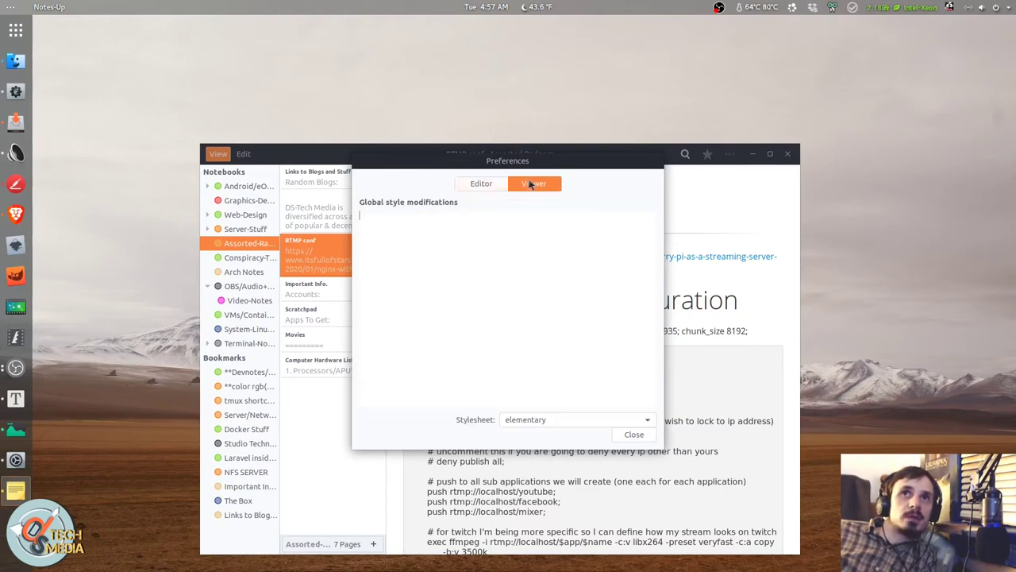
pyautogui.click(566, 429)
pyautogui.click(567, 433)
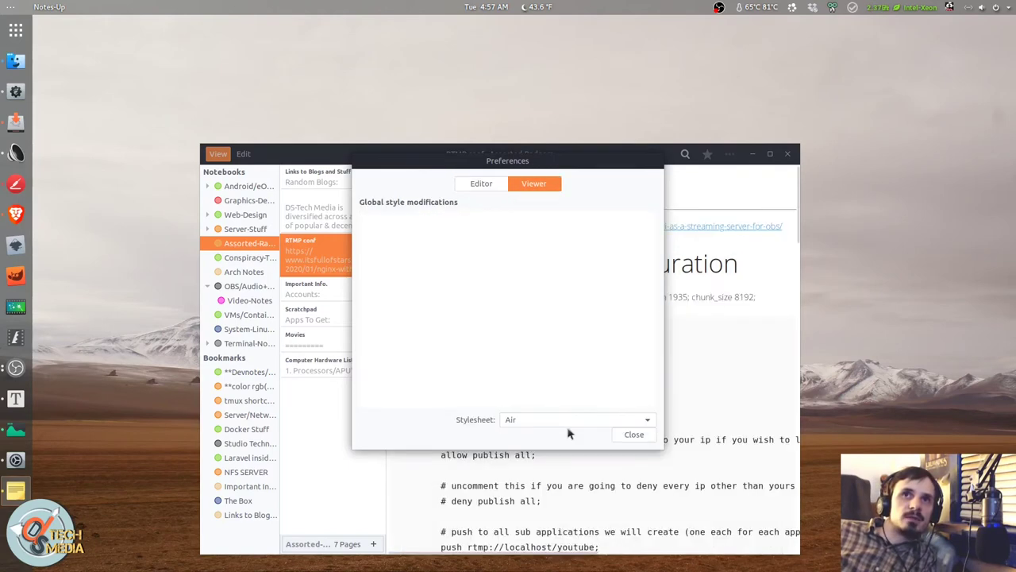
pyautogui.scroll(-1, 566, 425)
pyautogui.scroll(2, 566, 425)
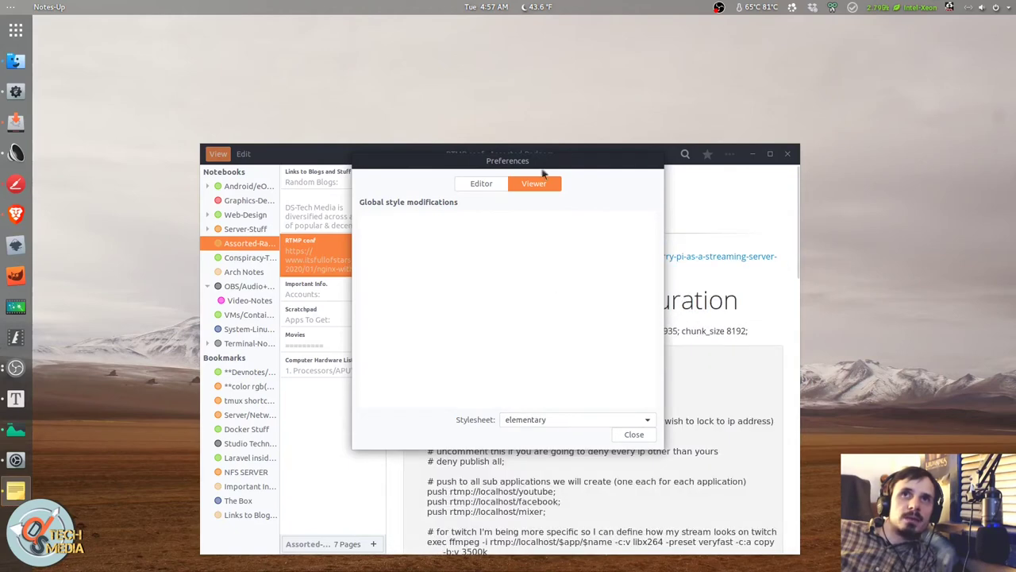
pyautogui.click(486, 183)
pyautogui.click(536, 182)
pyautogui.press('Escape')
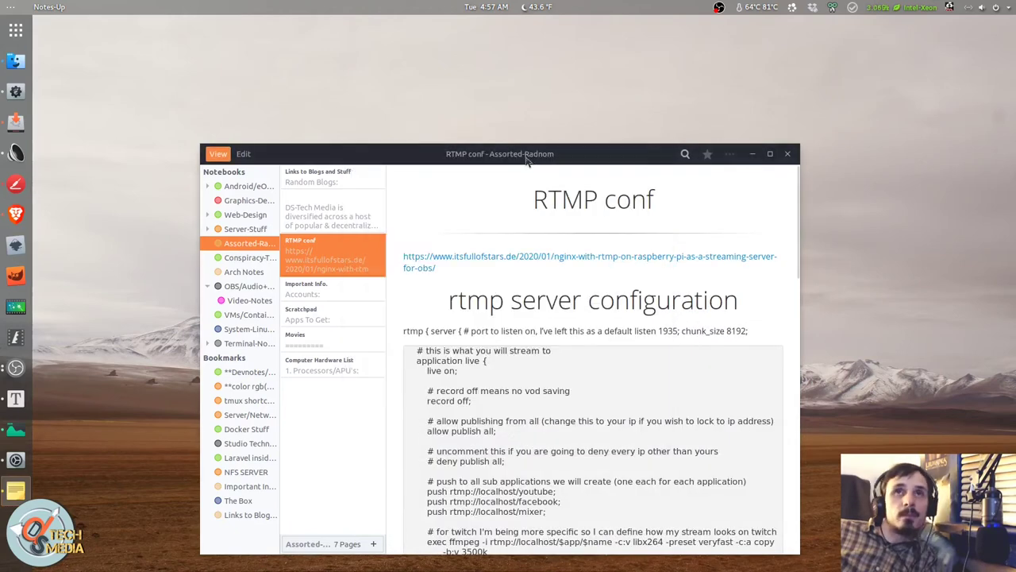
pyautogui.moveTo(410, 155); pyautogui.dragTo(423, 137)
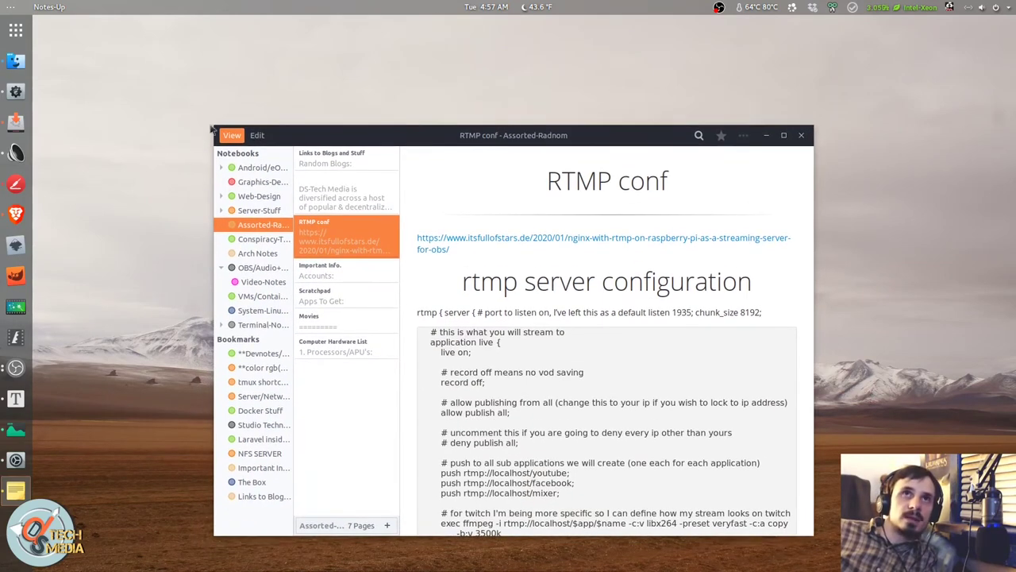
pyautogui.moveTo(214, 125); pyautogui.dragTo(204, 169)
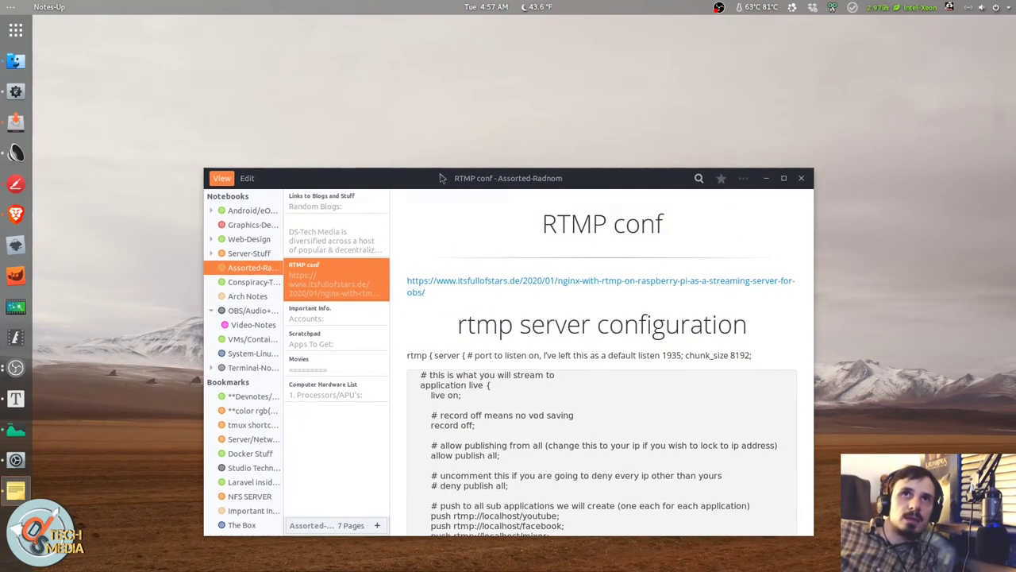
# - Switch to dconf Editor to inspect the custom value of the org.notes notes-database key, and close it unchanged
pyautogui.hotkey('alt', 'Tab')
pyautogui.moveTo(404, 134); pyautogui.dragTo(498, 148)
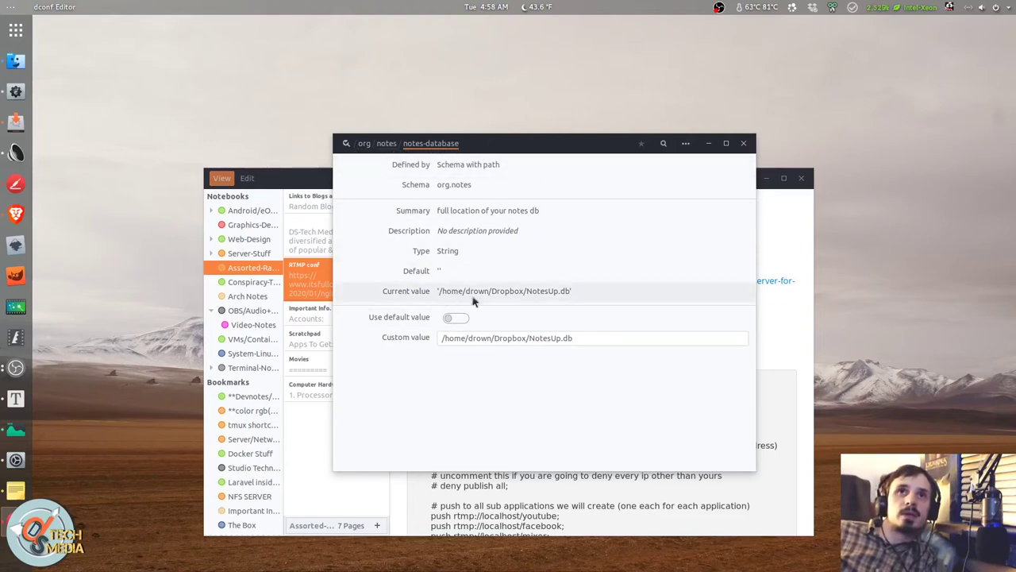
pyautogui.click(587, 337)
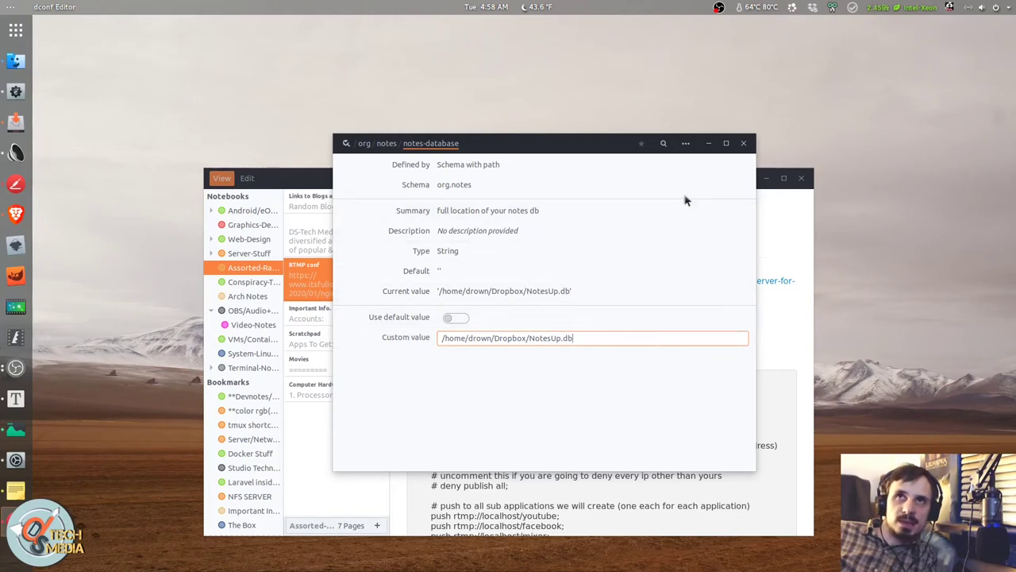
pyautogui.click(743, 143)
pyautogui.moveTo(607, 189); pyautogui.dragTo(627, 177)
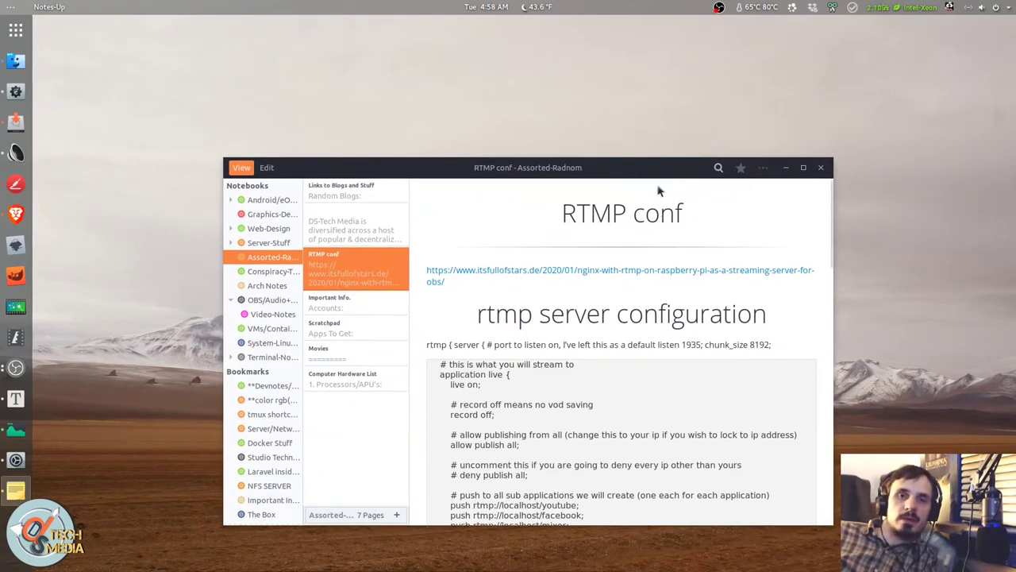
# - Switch to Brave and read the Notes-up GitHub repository page down to its installation instructions
pyautogui.rightClick(658, 191)
pyautogui.click(653, 179)
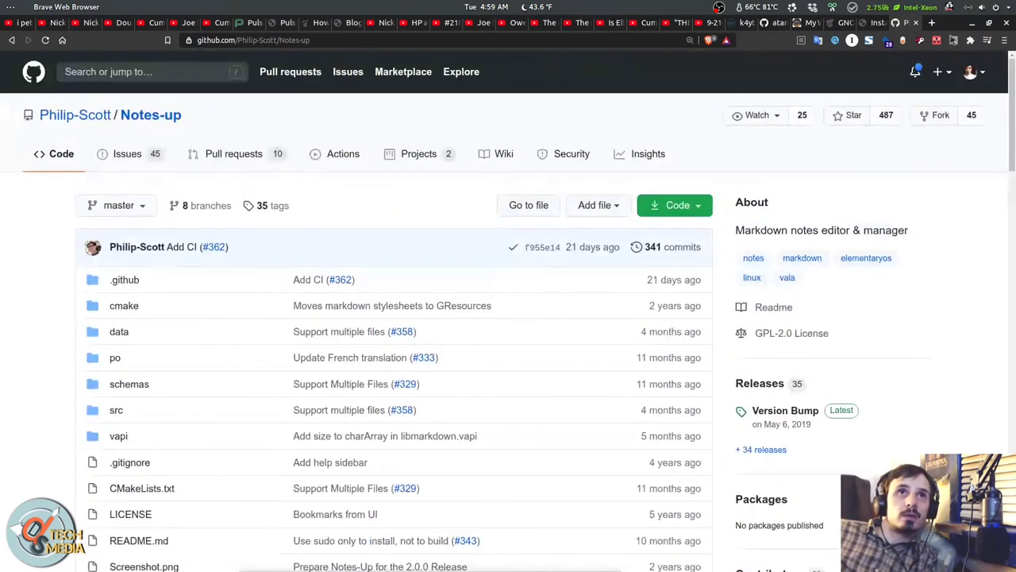
pyautogui.moveTo(89, 125)
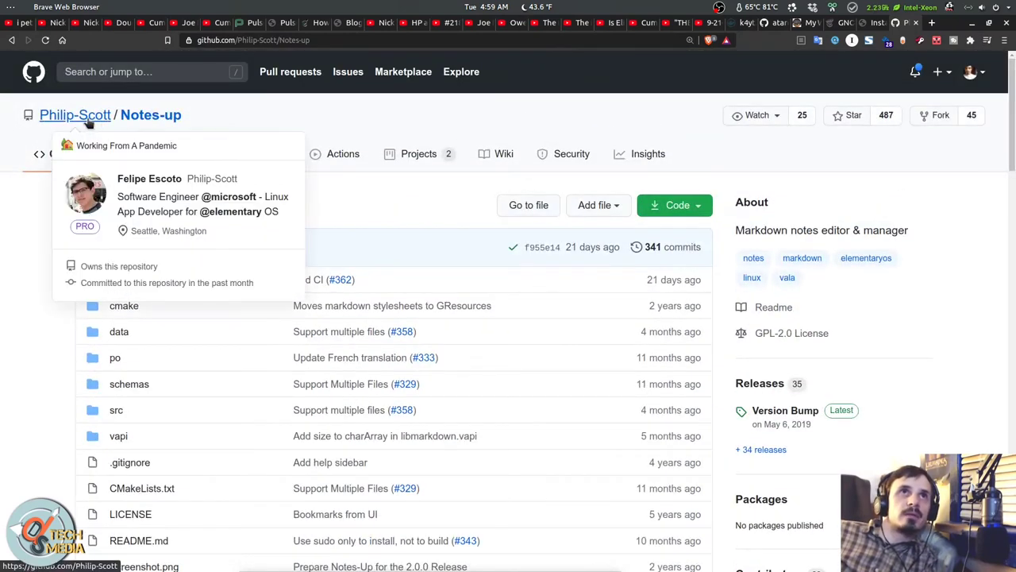
pyautogui.moveTo(1011, 78); pyautogui.dragTo(1000, 243)
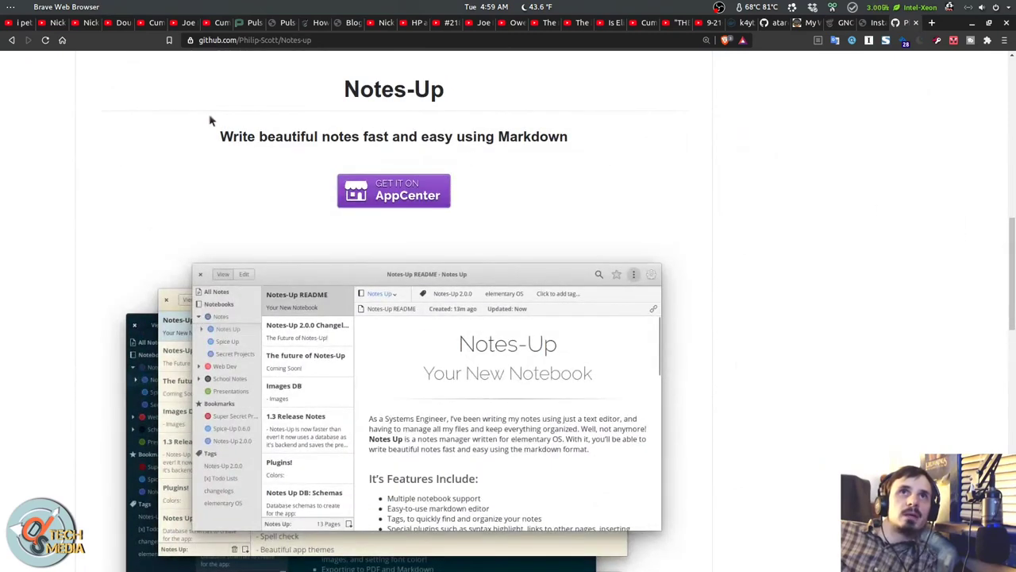
pyautogui.moveTo(220, 137); pyautogui.dragTo(510, 136)
pyautogui.click(483, 140)
pyautogui.scroll(-9, 420, 227)
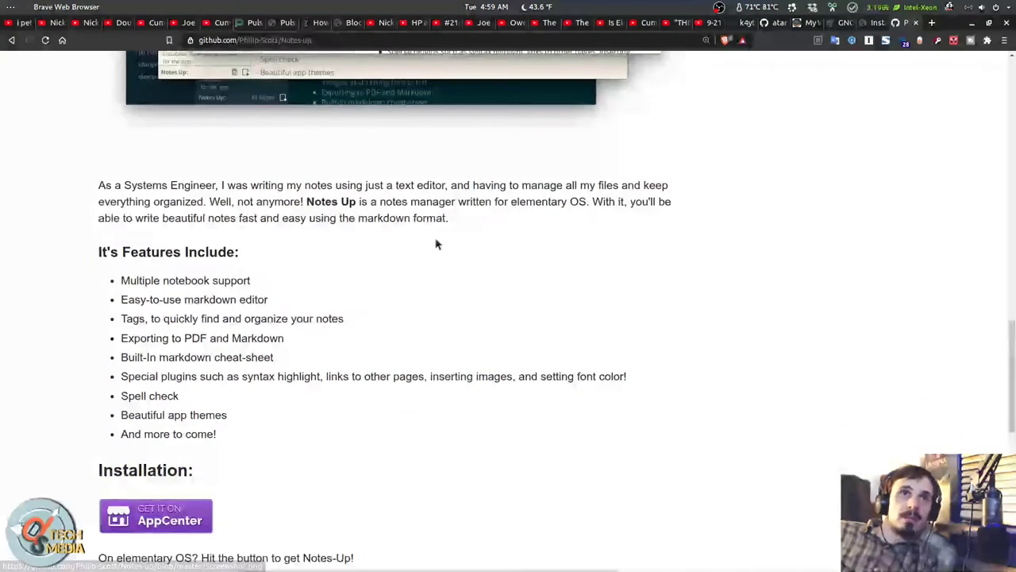
pyautogui.scroll(-3, 441, 248)
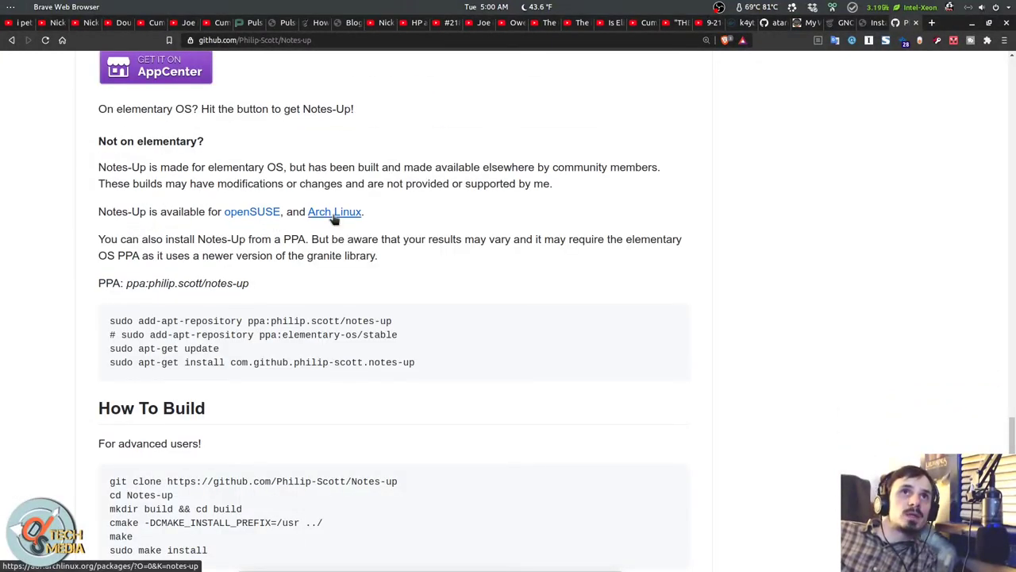
# - Highlight the README's caution about installing from a PPA and possibly needing the elementary OS PPA
pyautogui.moveTo(174, 239); pyautogui.dragTo(415, 257)
pyautogui.click(416, 254)
pyautogui.moveTo(299, 239); pyautogui.dragTo(418, 264)
pyautogui.click(412, 253)
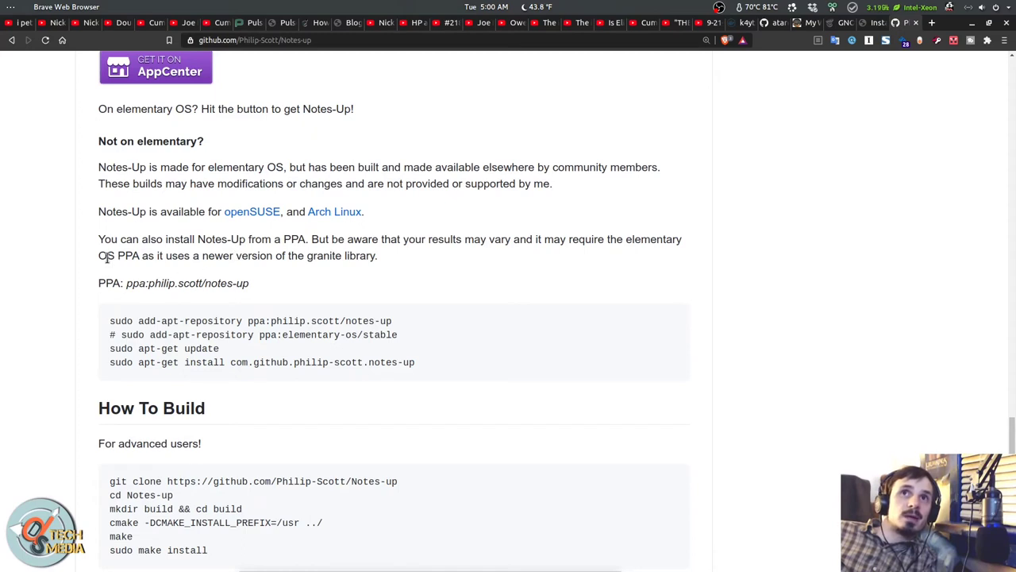
# - Highlight the README's remark that the PPA install relies on a newer version of the granite library
pyautogui.moveTo(117, 256); pyautogui.dragTo(381, 268)
pyautogui.click(383, 269)
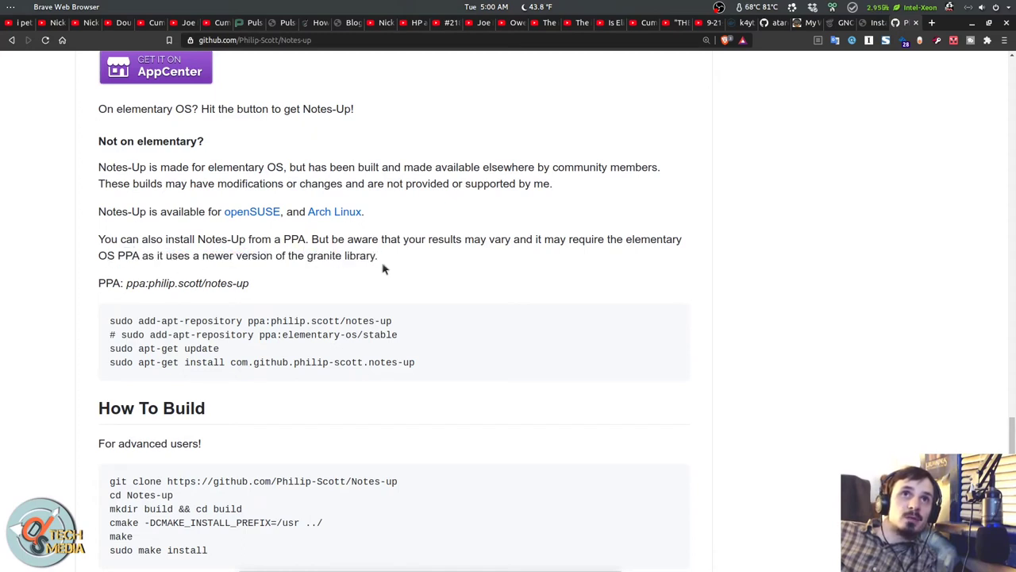
pyautogui.moveTo(250, 253); pyautogui.dragTo(394, 274)
pyautogui.click(391, 278)
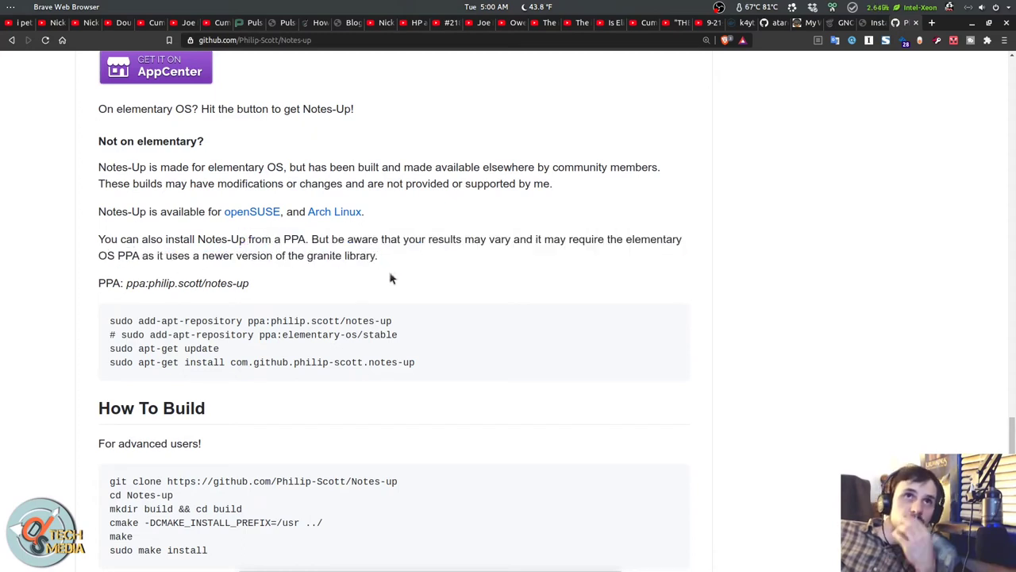
# - Highlight the build commands in the README's How To Build section, from git clone to sudo make install, and clear the selection
pyautogui.scroll(-4, 387, 280)
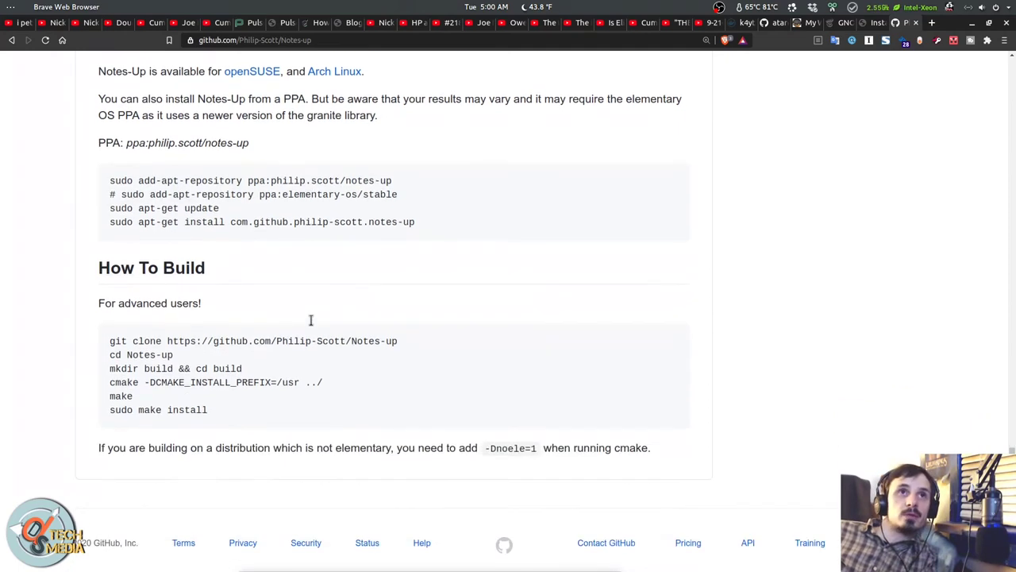
pyautogui.scroll(1, 310, 324)
pyautogui.moveTo(230, 482)
pyautogui.mouseDown()
pyautogui.moveTo(111, 439)
pyautogui.moveTo(97, 401)
pyautogui.mouseUp()
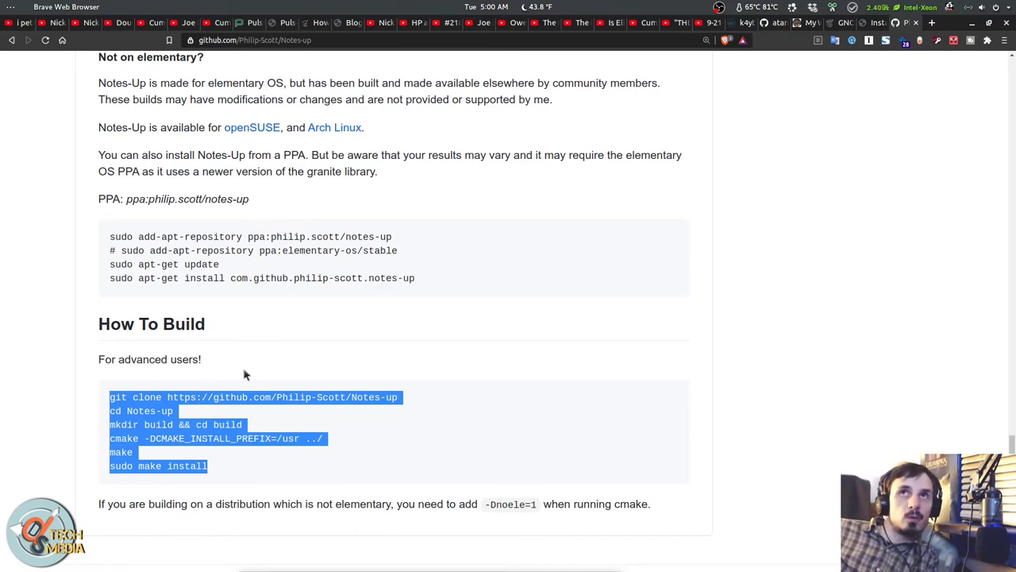
pyautogui.click(277, 396)
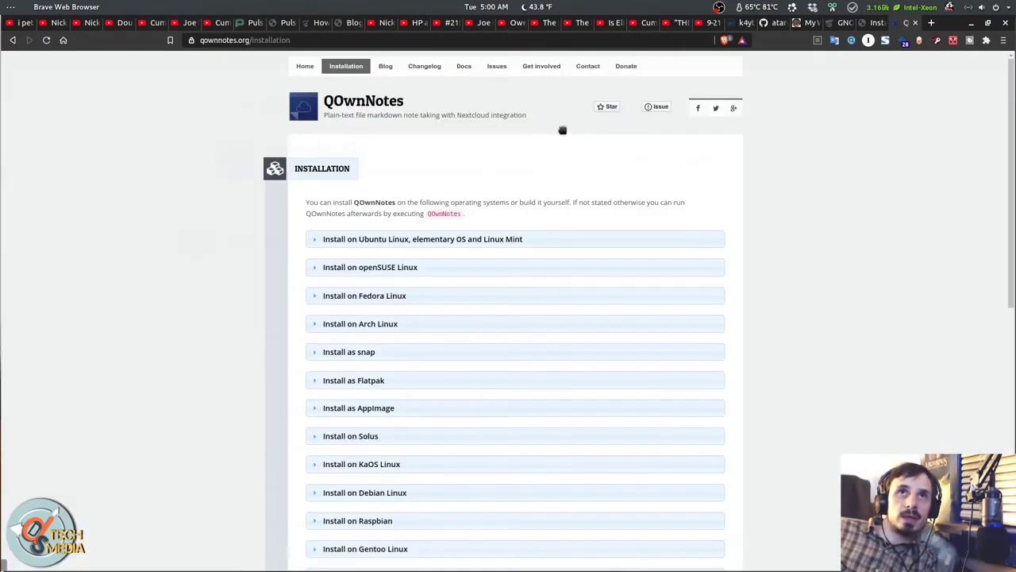
# - On the maximized QOwnNotes installation page, expand and read the instructions for Ubuntu Linux, elementary OS and Linux Mint
pyautogui.click(988, 22)
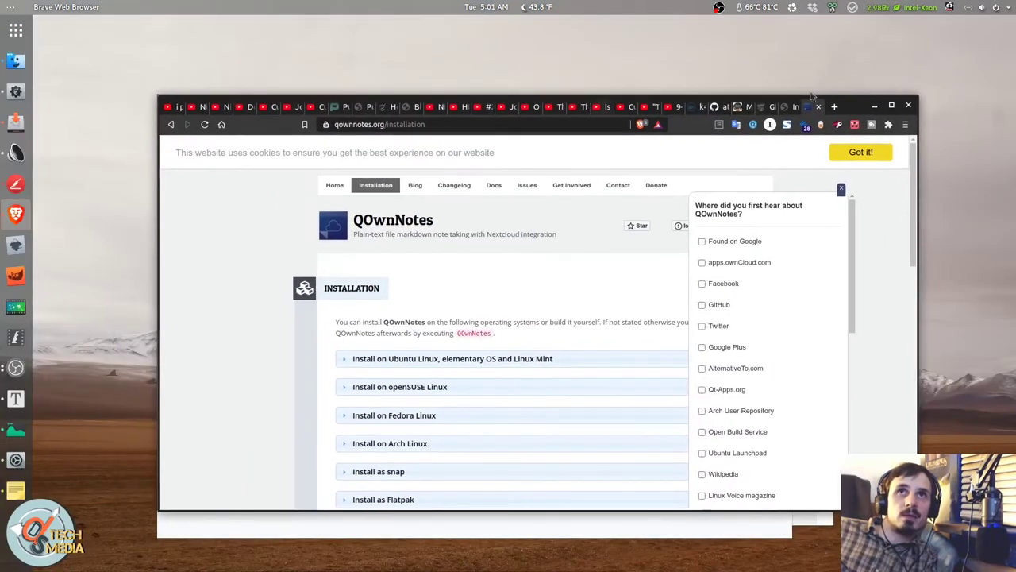
pyautogui.click(891, 105)
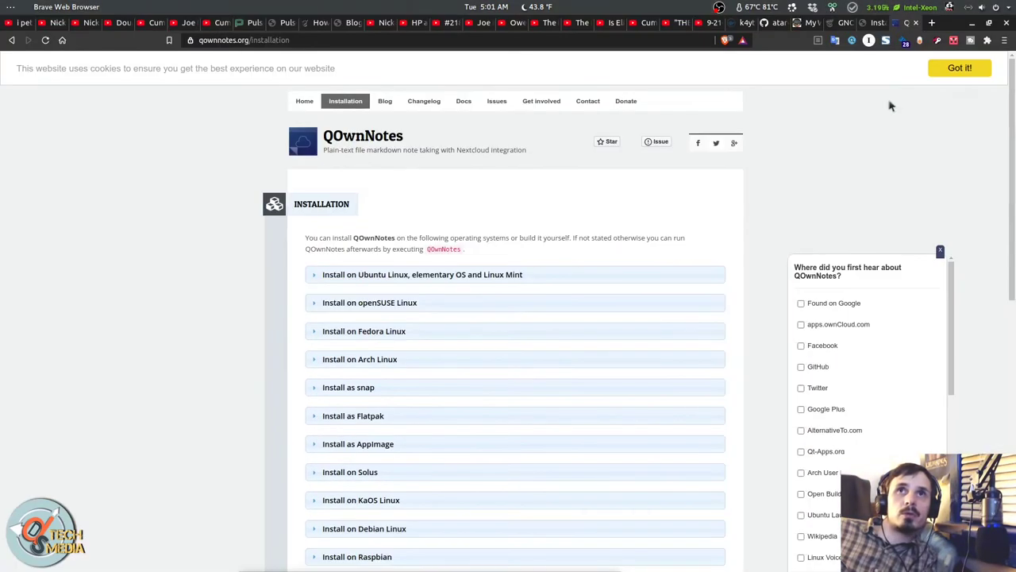
pyautogui.click(415, 272)
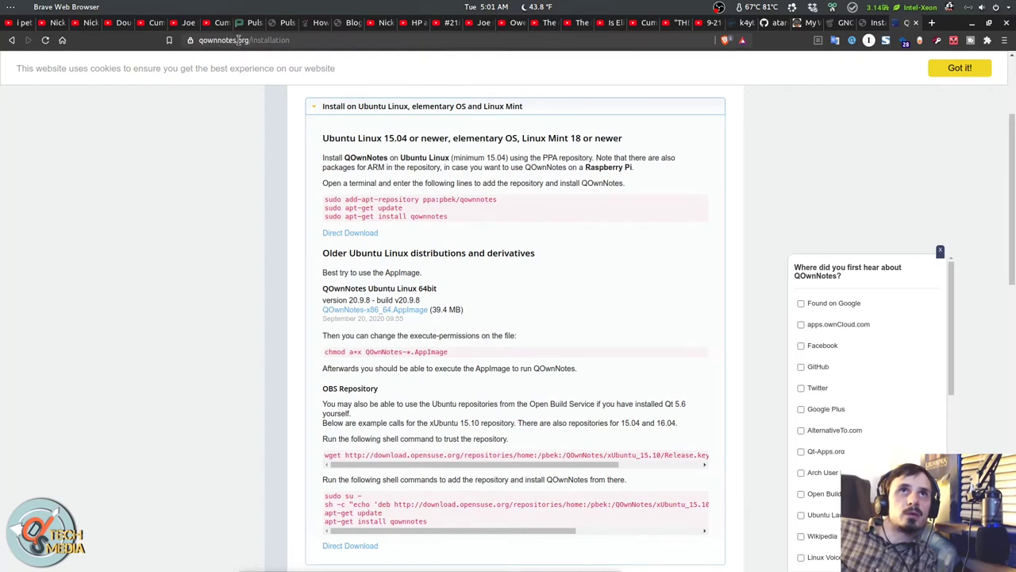
pyautogui.scroll(2, 455, 362)
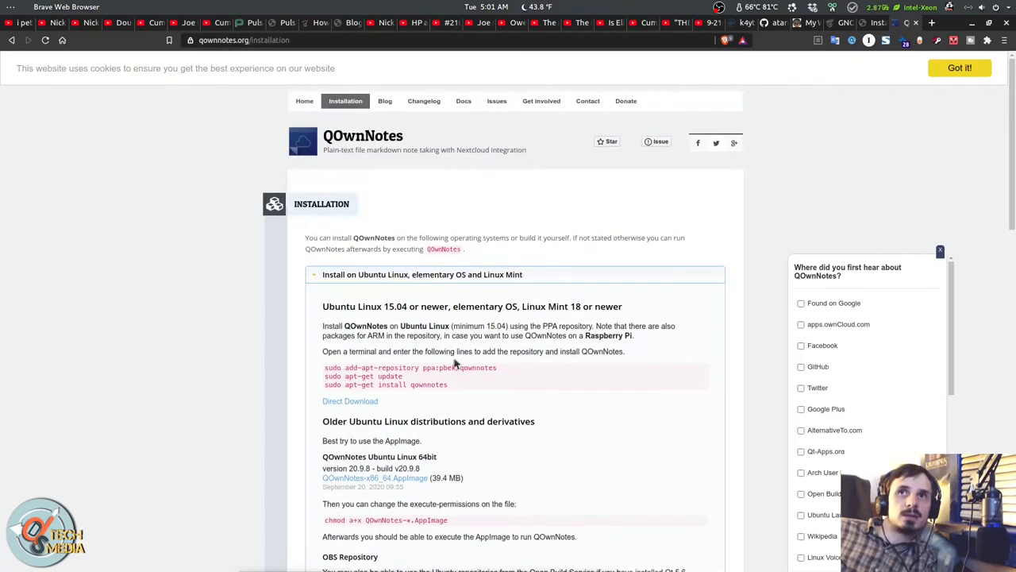
pyautogui.scroll(-1, 455, 362)
pyautogui.scroll(1, 322, 222)
pyautogui.scroll(-2, 295, 189)
pyautogui.scroll(2, 295, 183)
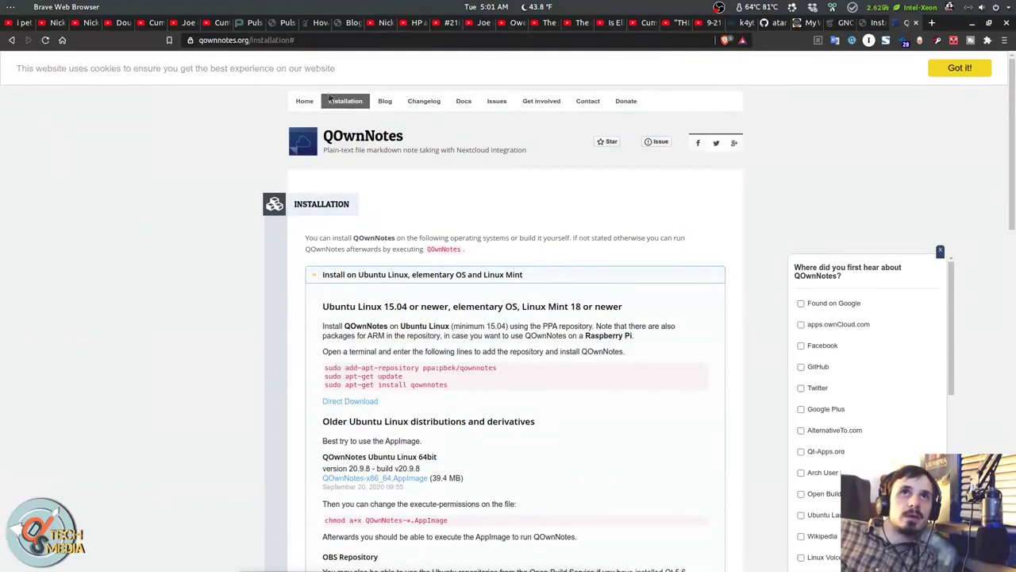
# - Reload the QOwnNotes installation page and look through the collapsed list of supported platforms and package formats
pyautogui.click(330, 100)
pyautogui.scroll(-2, 381, 286)
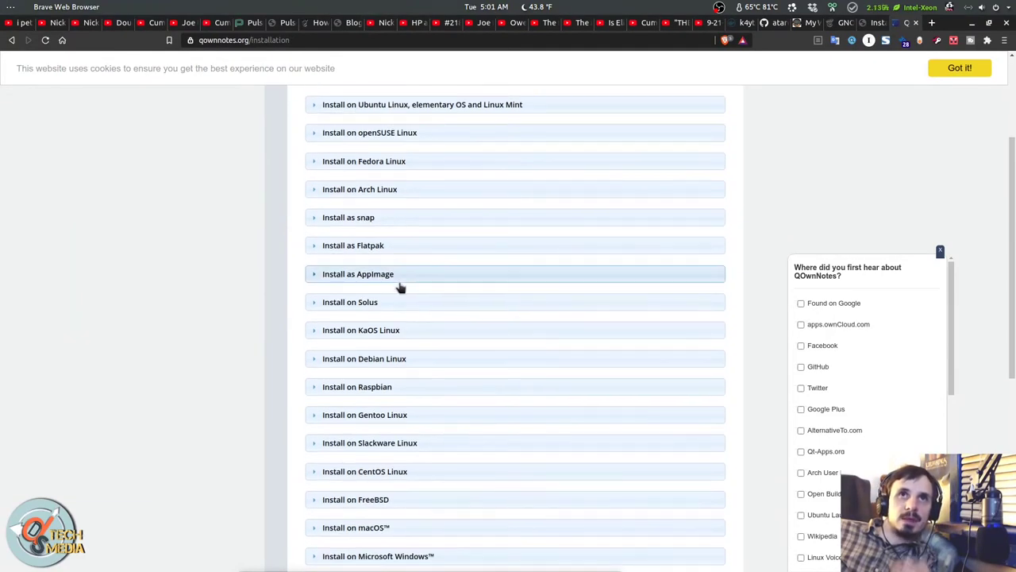
pyautogui.scroll(-1, 399, 291)
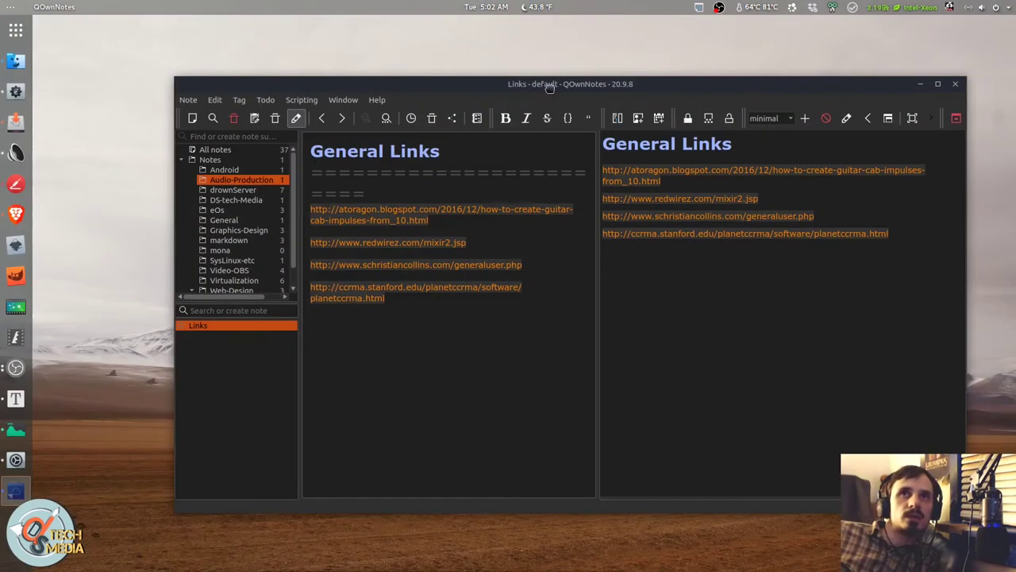
# - Switch to QOwnNotes, inspect the Nextcloud / ownCloud connection page in the settings, and close the settings unchanged
pyautogui.moveTo(549, 88); pyautogui.dragTo(500, 98)
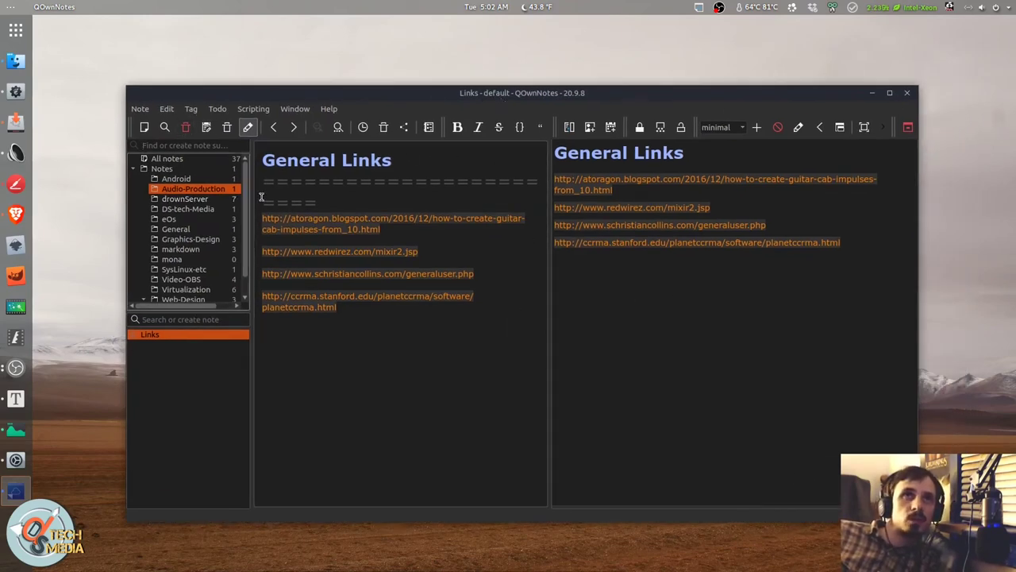
pyautogui.click(167, 109)
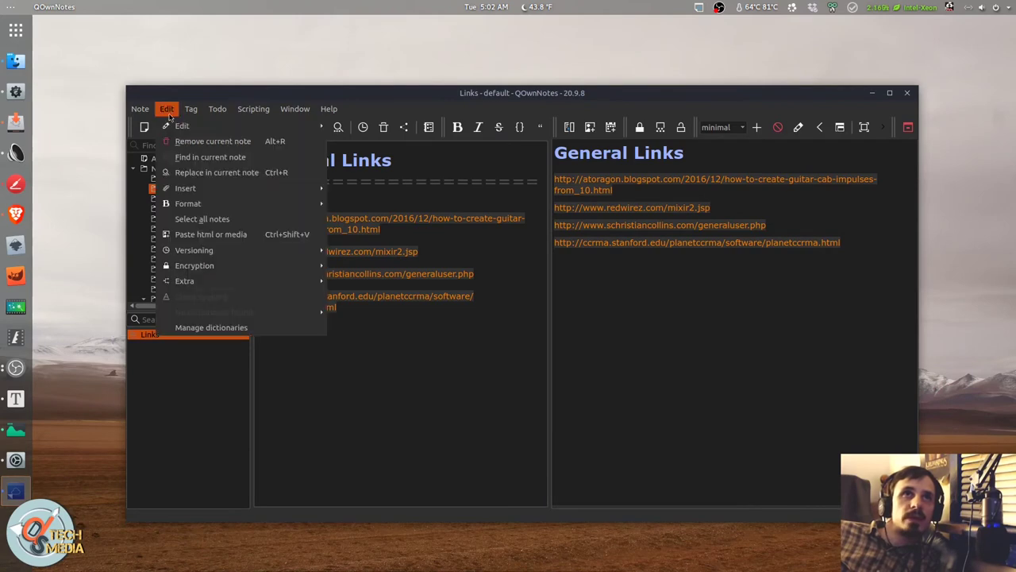
pyautogui.click(409, 130)
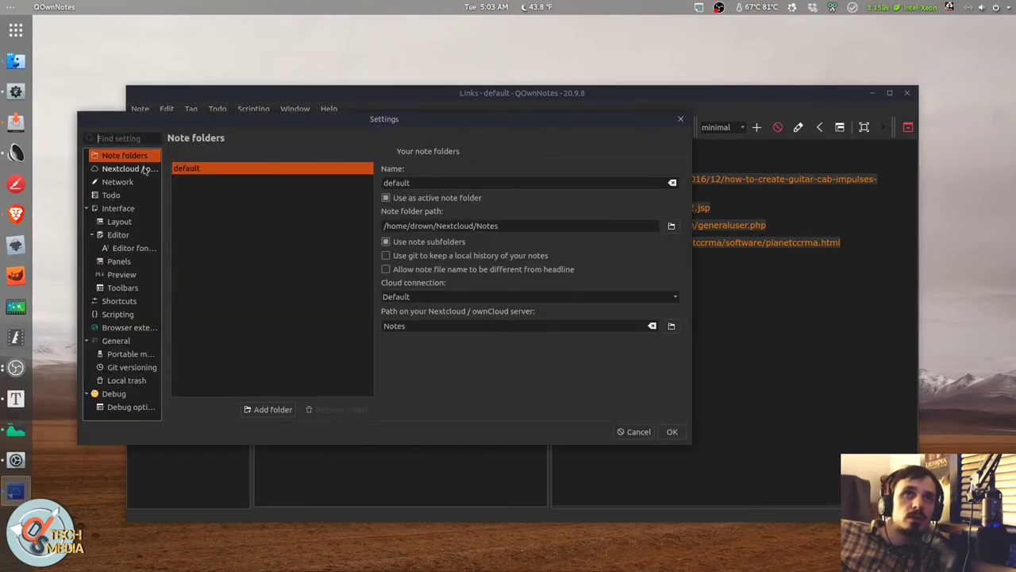
pyautogui.click(145, 169)
pyautogui.click(341, 300)
pyautogui.moveTo(401, 132); pyautogui.dragTo(458, 147)
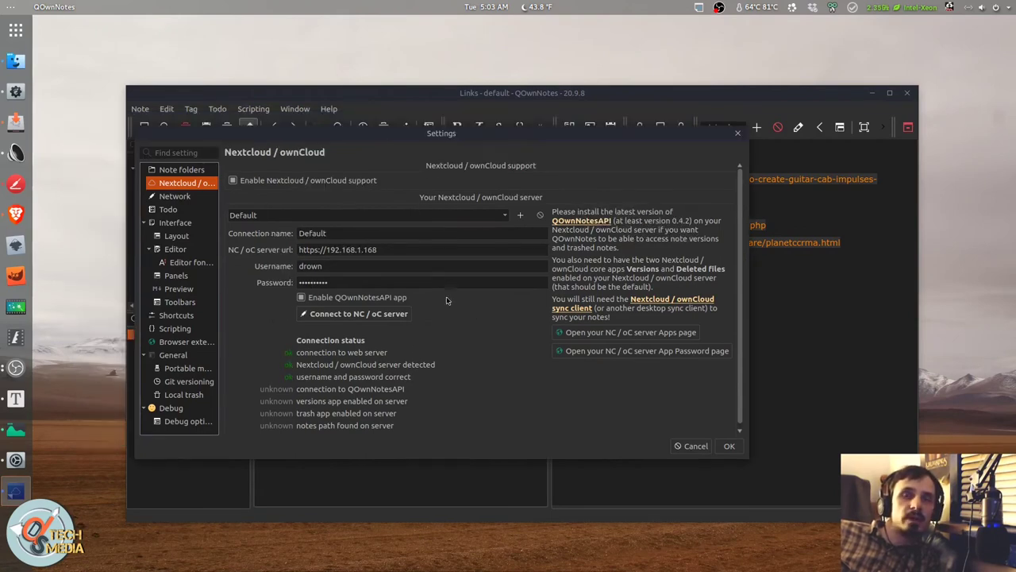
pyautogui.press('Escape')
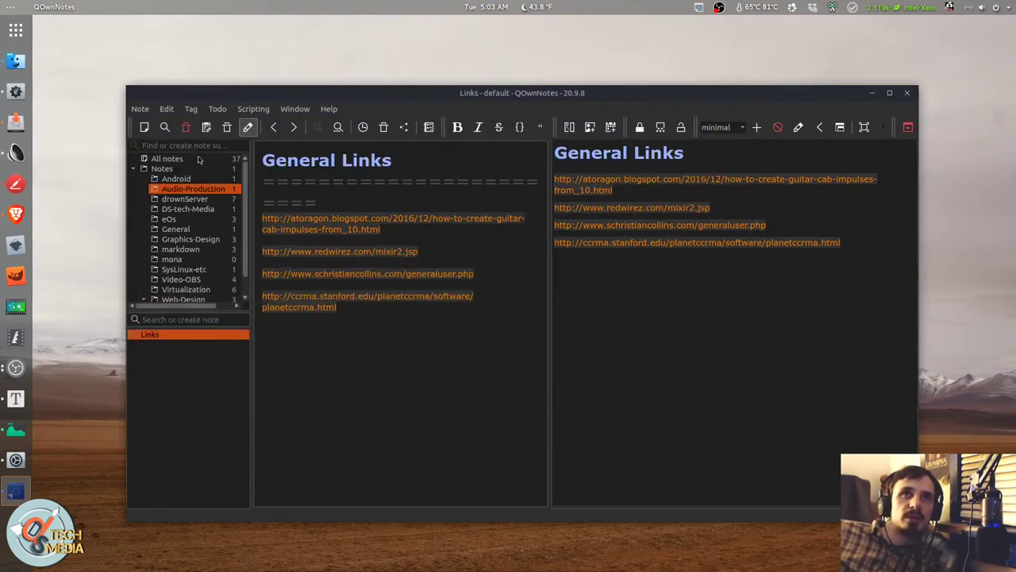
# - Review the export, import and note folder commands available for notes, and quit QOwnNotes
pyautogui.click(142, 110)
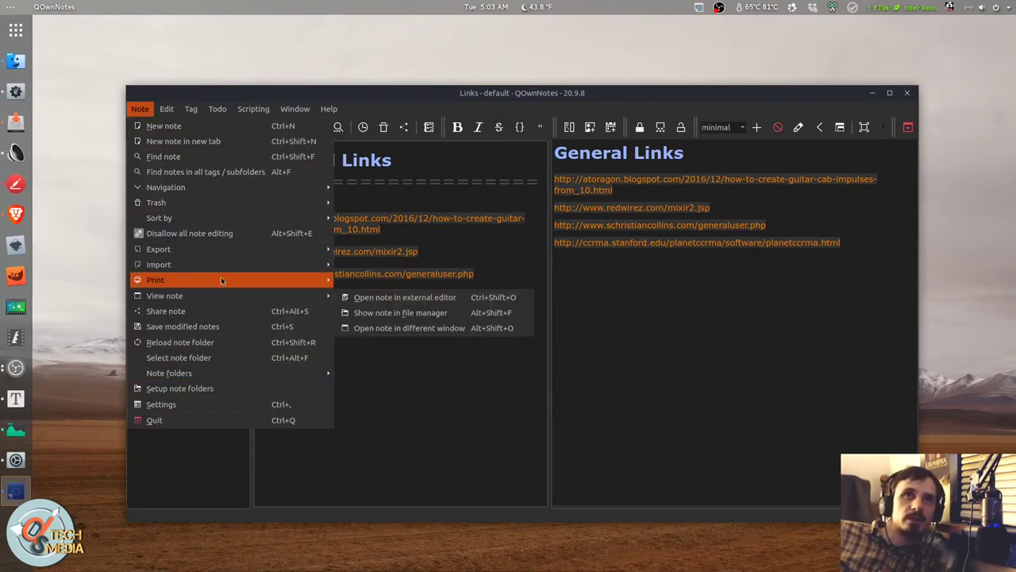
pyautogui.click(601, 306)
pyautogui.click(140, 109)
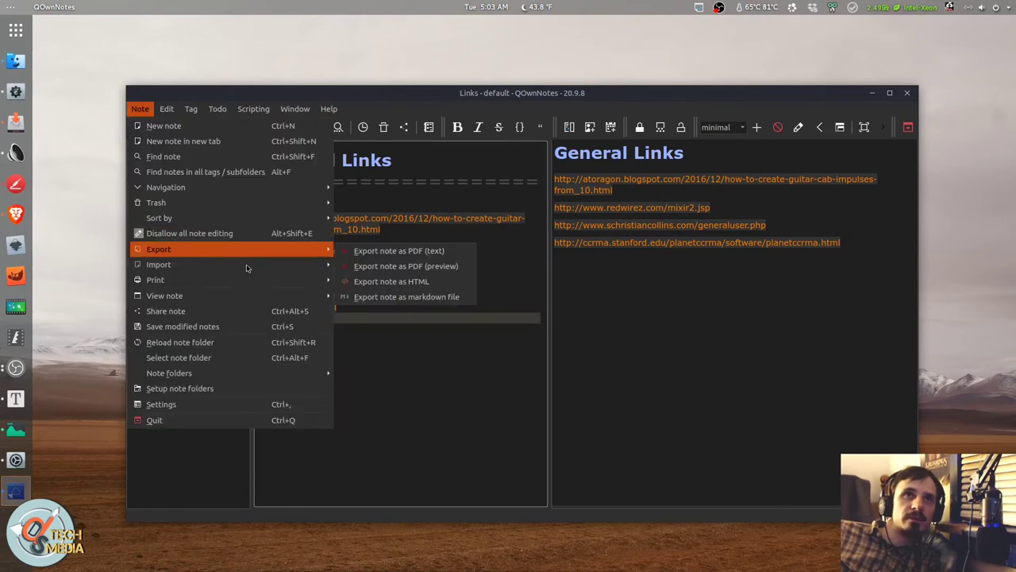
pyautogui.moveTo(267, 300)
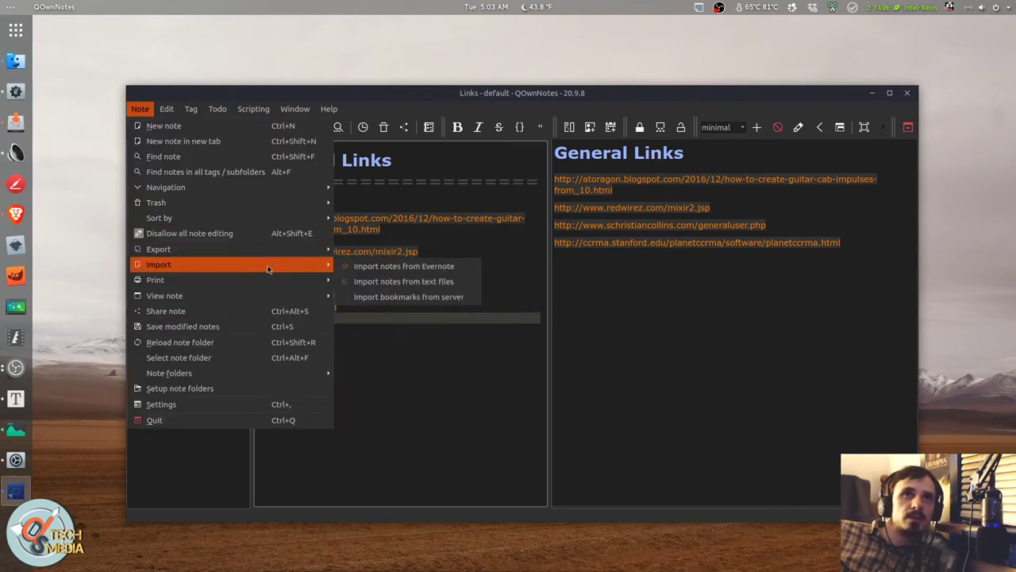
pyautogui.moveTo(296, 203)
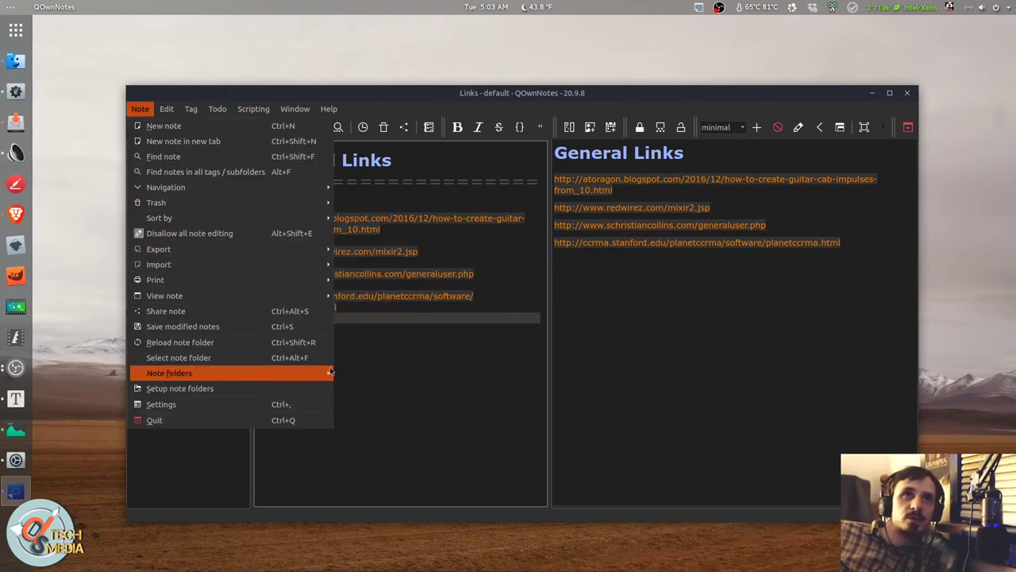
pyautogui.click(601, 333)
pyautogui.moveTo(619, 105)
pyautogui.mouseDown()
pyautogui.moveTo(629, 137)
pyautogui.moveTo(630, 117)
pyautogui.mouseUp()
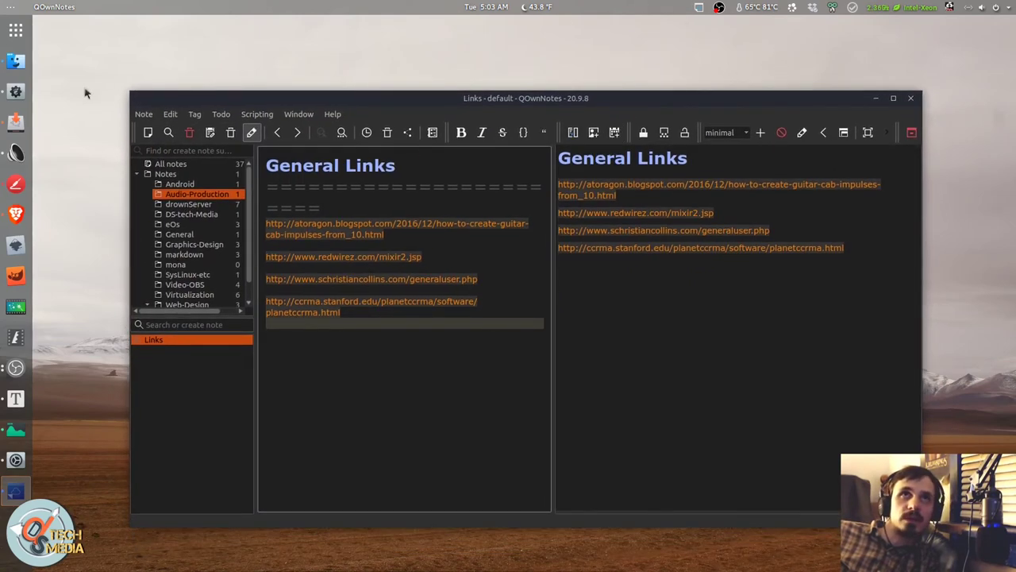
pyautogui.click(144, 113)
pyautogui.click(212, 415)
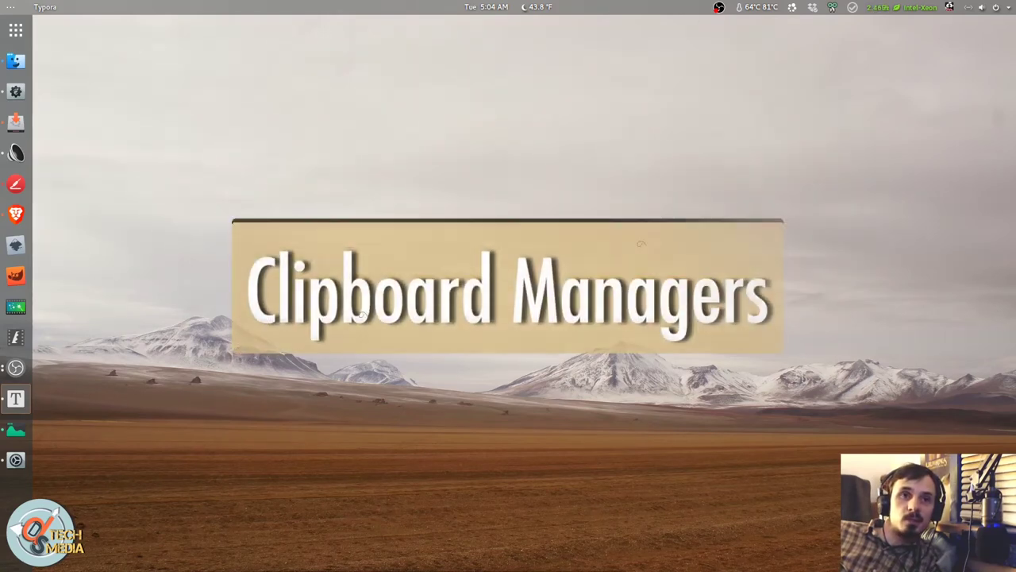
# - Search Ubuntu Software for copyq and read the installed CopyQ entry's description, details and reviews
pyautogui.write('copyq')
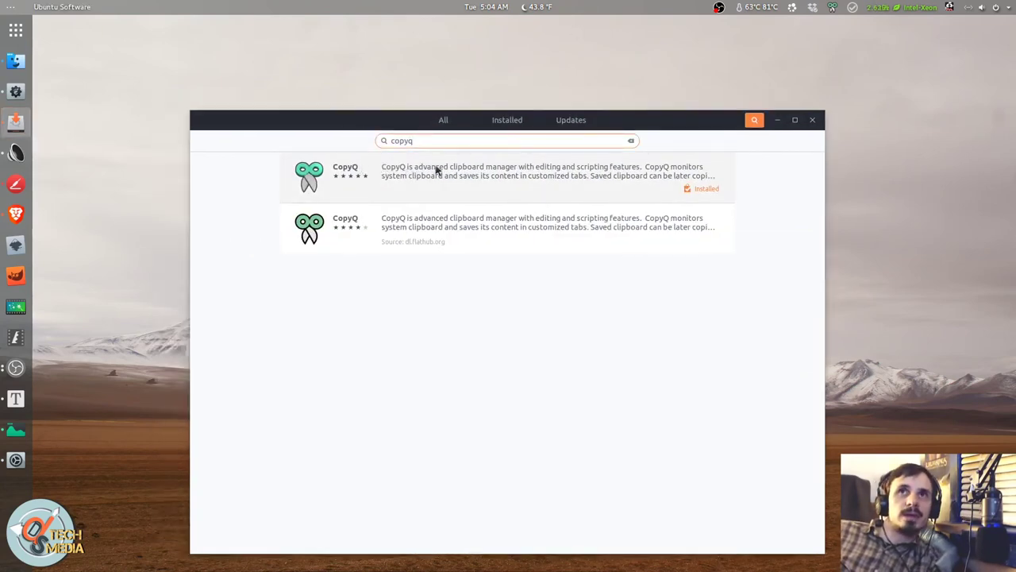
pyautogui.click(435, 182)
pyautogui.scroll(-5, 408, 311)
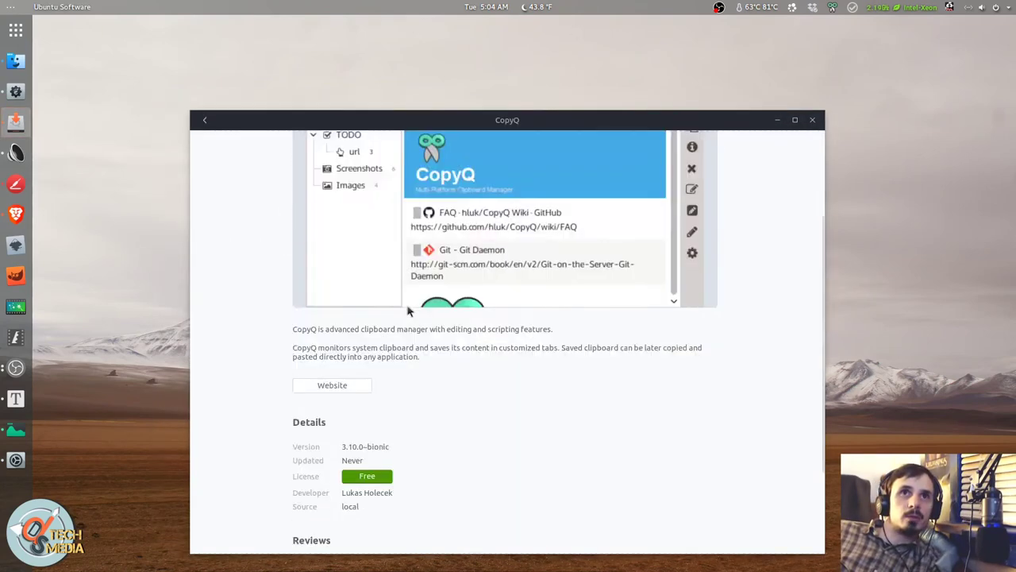
pyautogui.scroll(5, 408, 310)
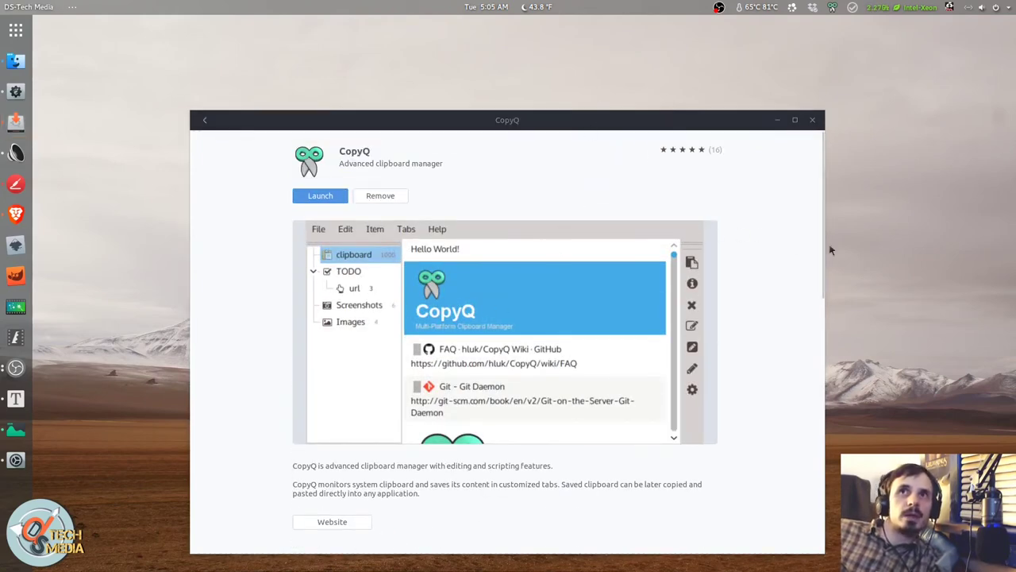
pyautogui.scroll(-10, 822, 264)
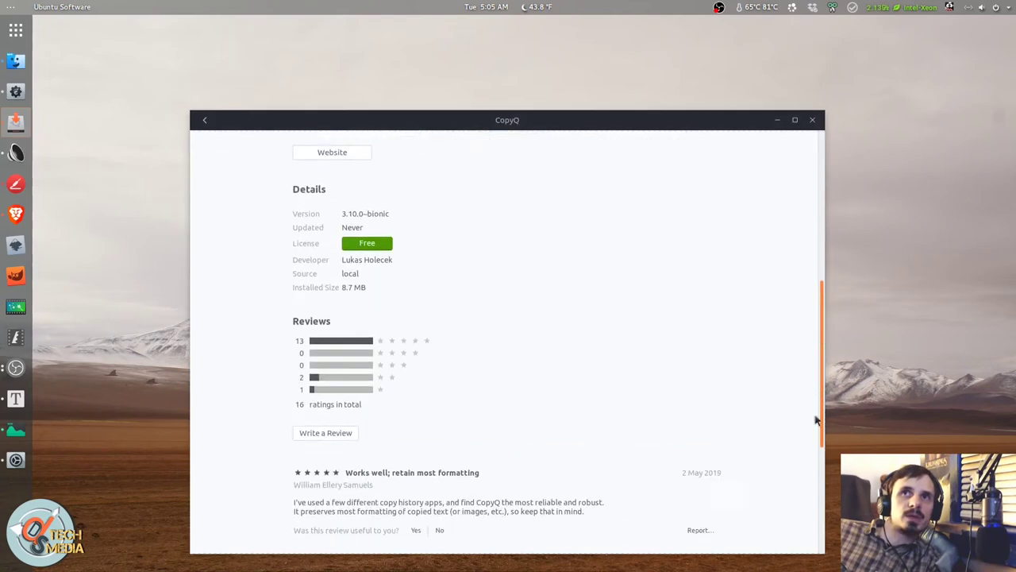
pyautogui.scroll(10, 805, 517)
# - Go back to the search results and read through the Flathub version of CopyQ, including its reviews
pyautogui.hotkey('alt', 'Left')
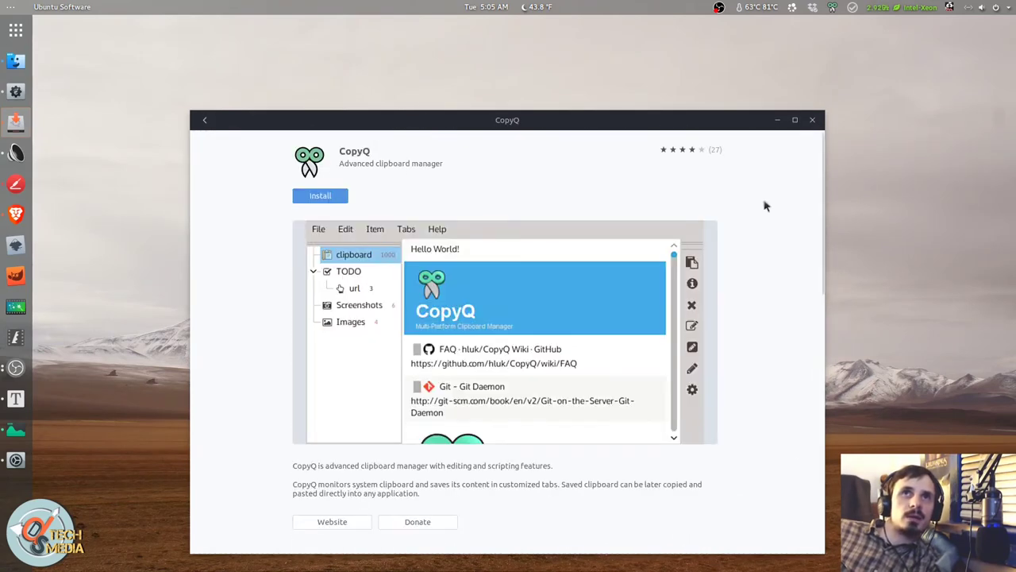
pyautogui.scroll(-10, 830, 243)
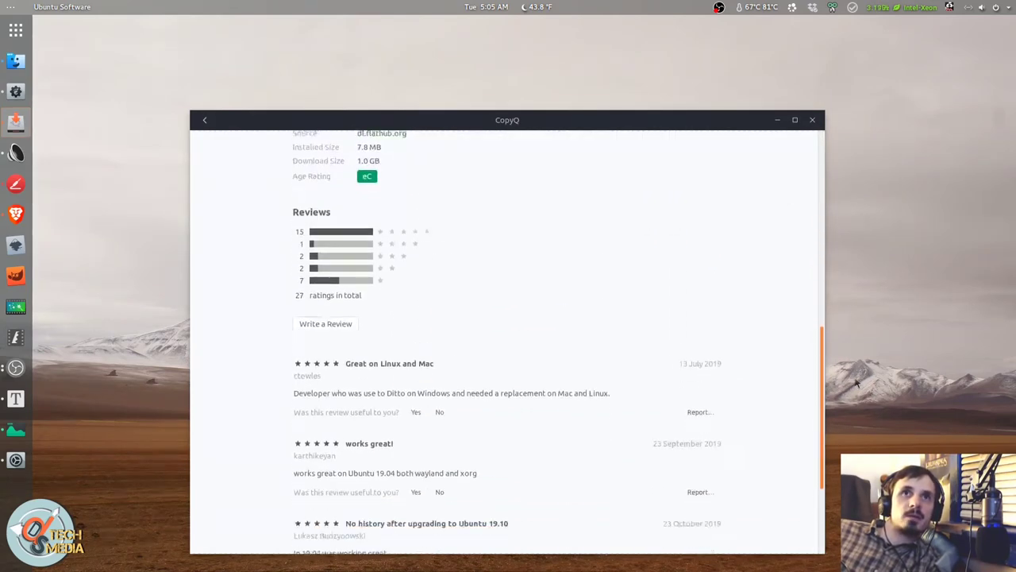
pyautogui.scroll(10, 798, 199)
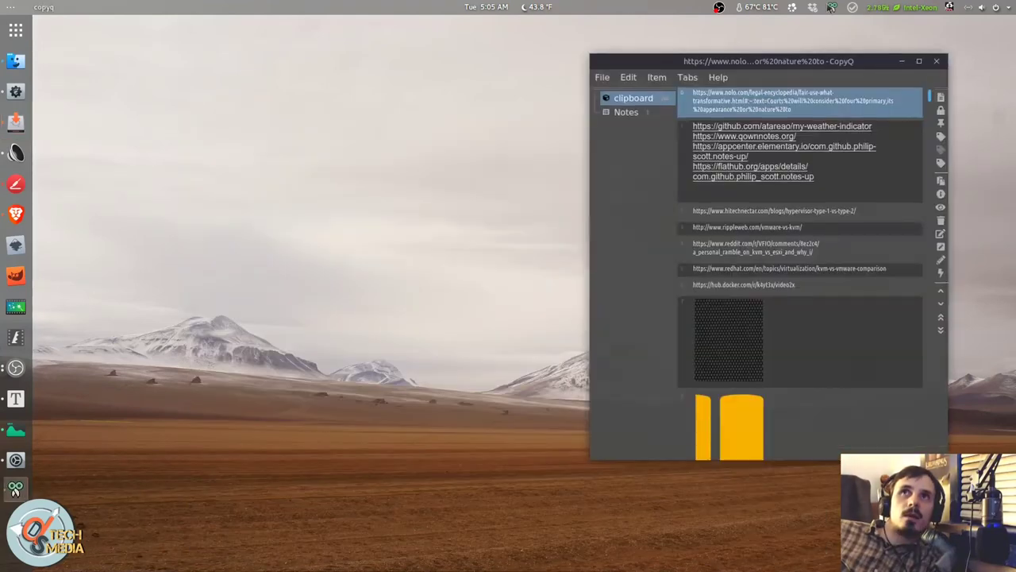
# - In CopyQ, browse the clipboard history, look at the Notes tab, return to the clipboard tab, and close the window
pyautogui.moveTo(746, 61); pyautogui.dragTo(591, 129)
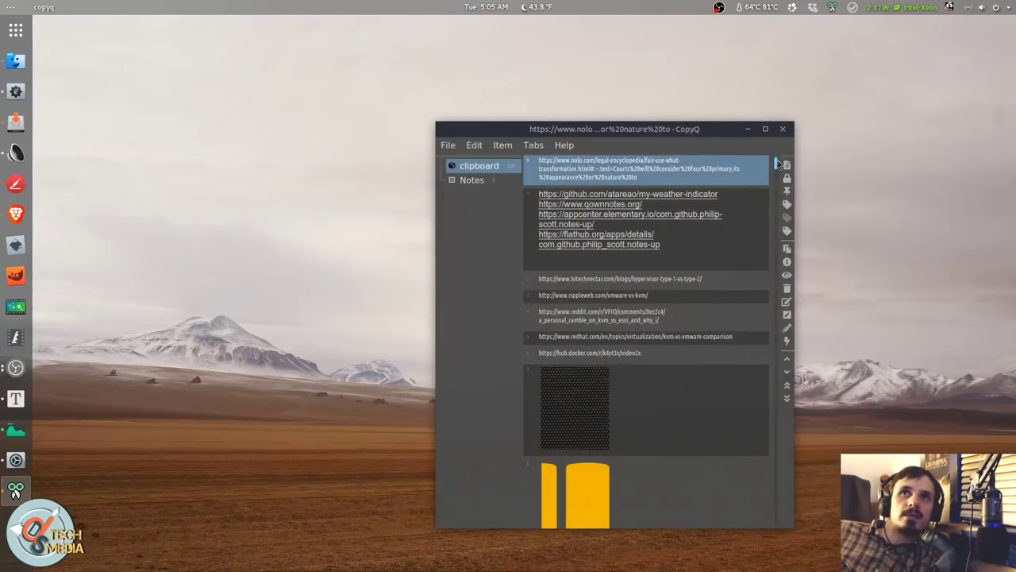
pyautogui.moveTo(776, 164); pyautogui.dragTo(778, 339)
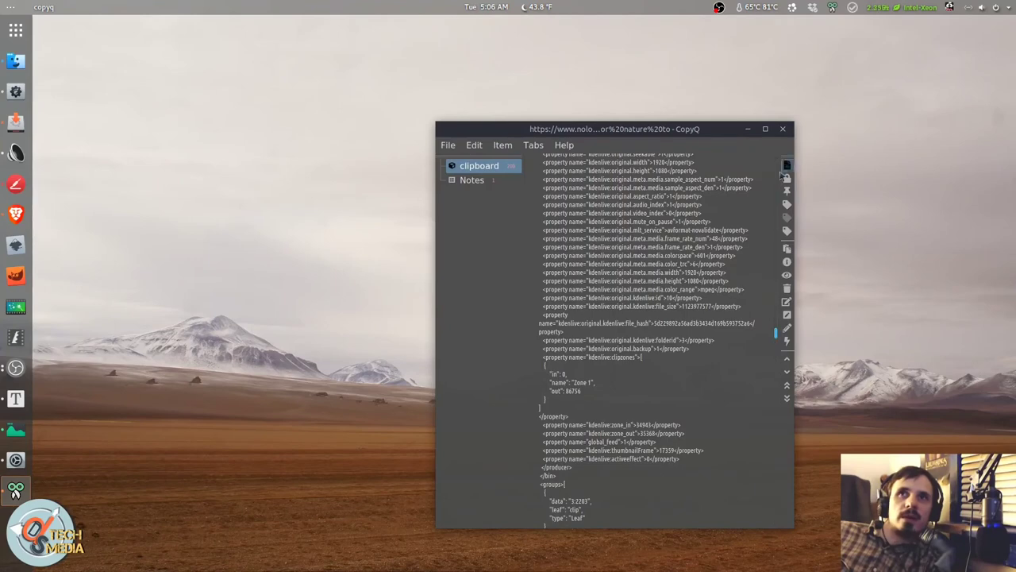
pyautogui.click(465, 181)
pyautogui.click(474, 166)
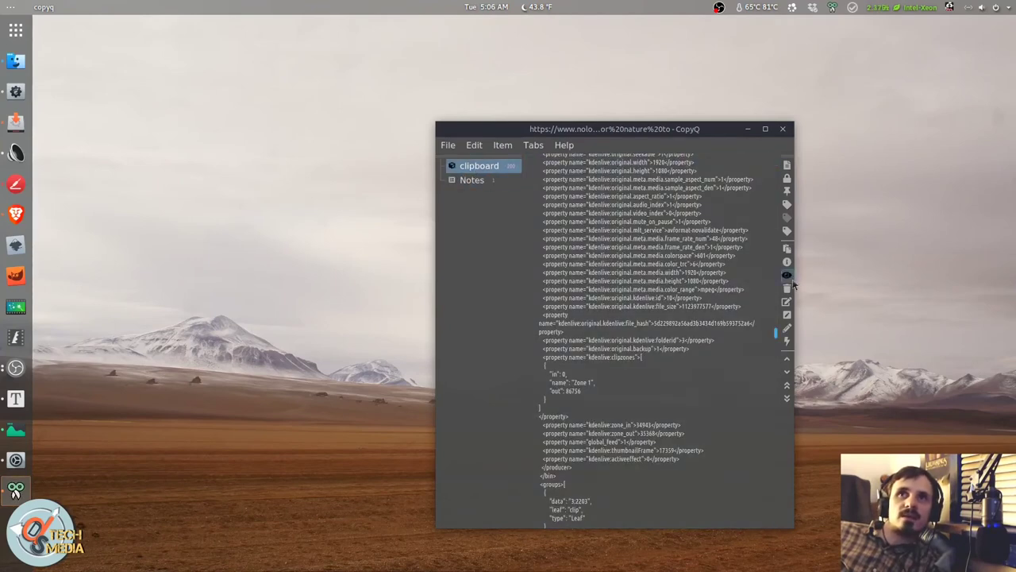
pyautogui.moveTo(696, 125); pyautogui.dragTo(647, 147)
pyautogui.click(733, 144)
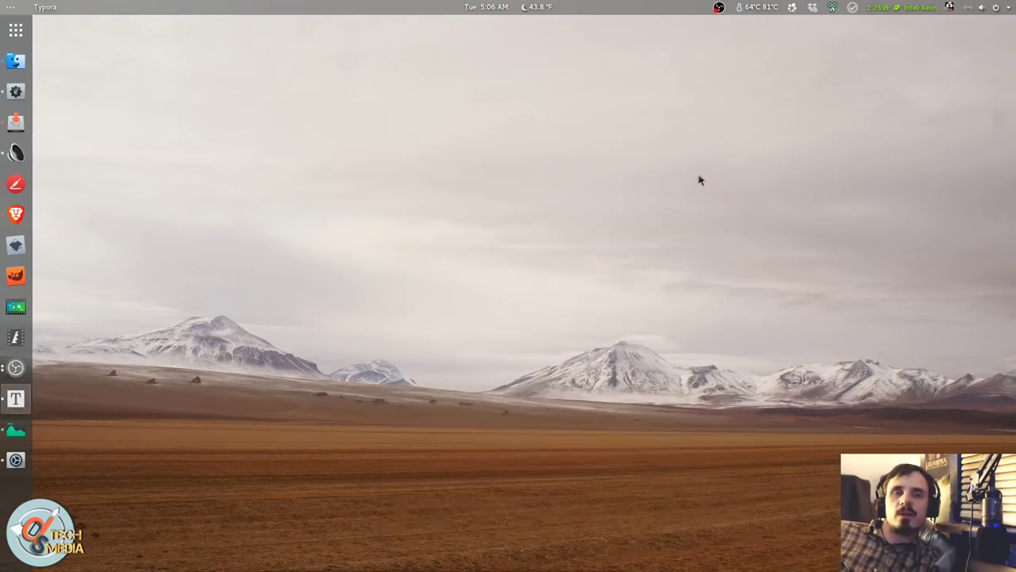
# - In Ubuntu Software, search for diodon and read through the Diodon clipboard manager's entry
pyautogui.click(16, 121)
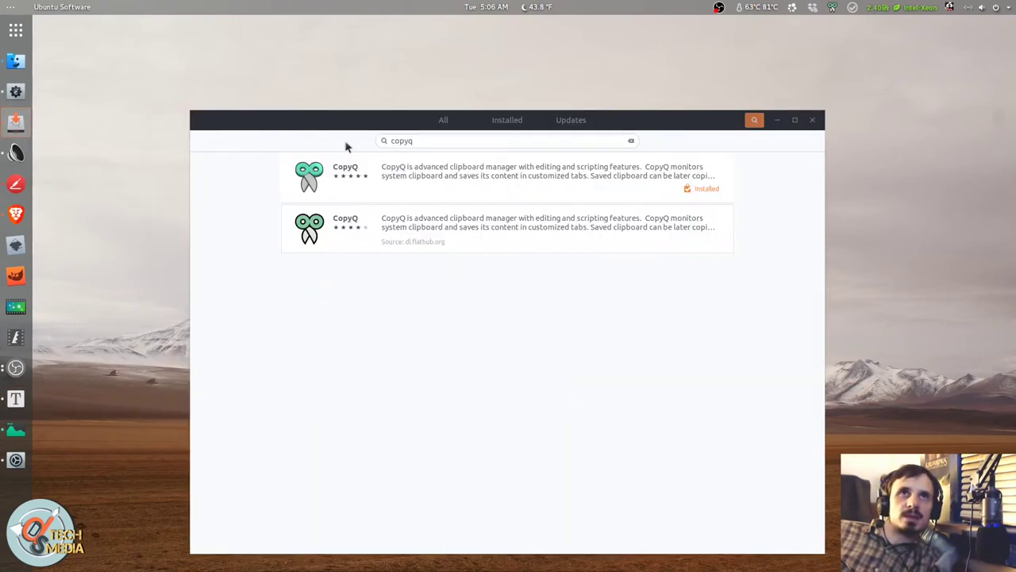
pyautogui.doubleClick(430, 140)
pyautogui.write('diodon')
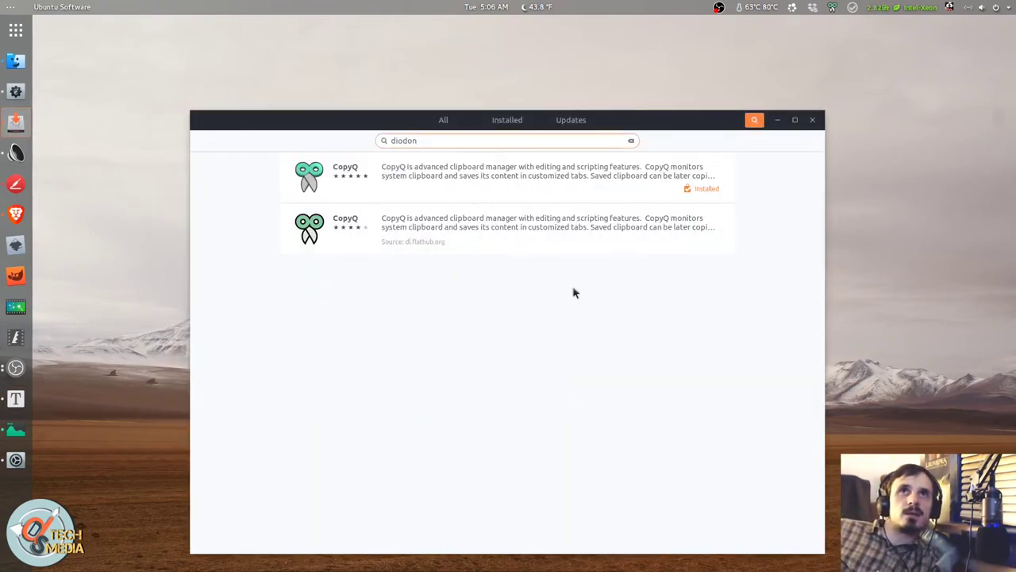
pyautogui.click(585, 170)
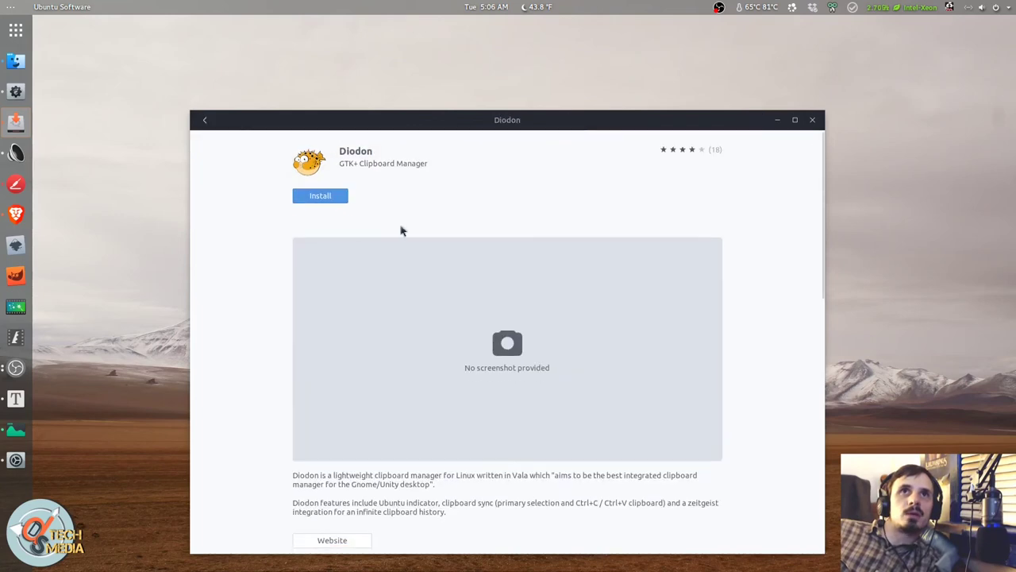
pyautogui.scroll(-10, 332, 223)
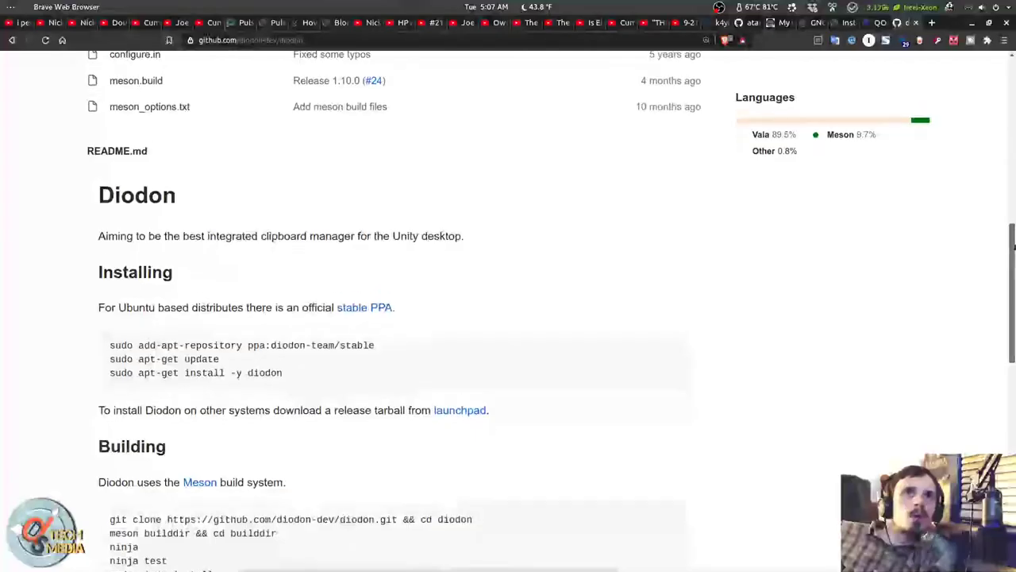
# - In the Brave browser, read the Diodon GitHub README, including its installing, building, plugins and support sections
pyautogui.scroll(-2, 1014, 315)
pyautogui.moveTo(1014, 315); pyautogui.dragTo(1014, 429)
pyautogui.scroll(2, 261, 223)
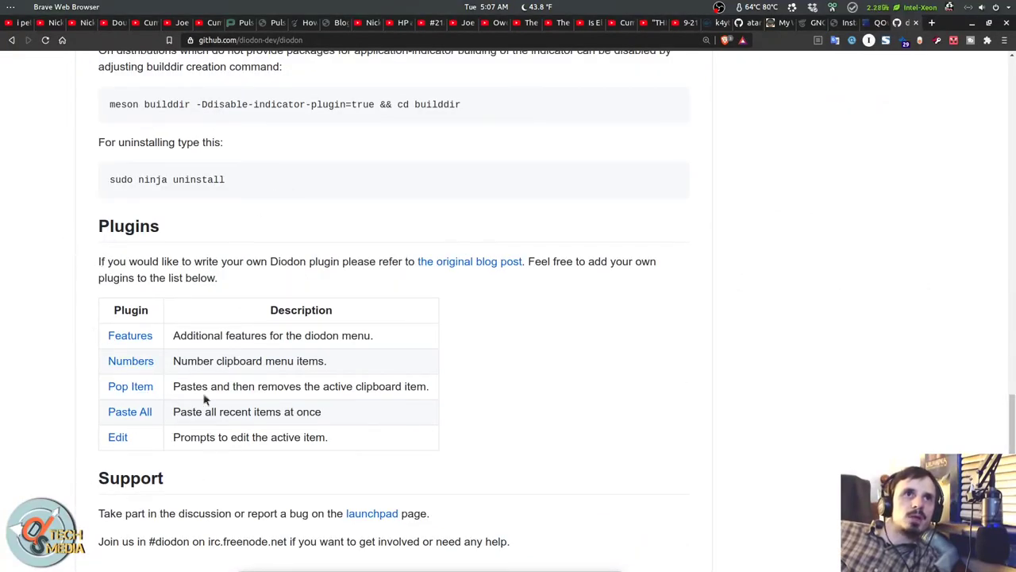
pyautogui.scroll(3, 314, 379)
pyautogui.scroll(3, 347, 361)
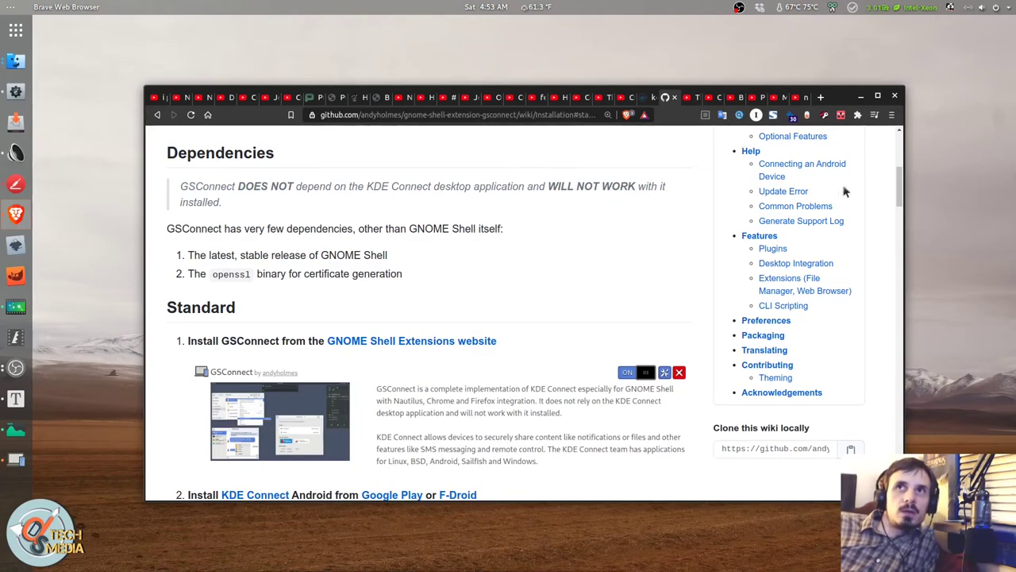
# - Skim the GSConnect installation wiki and enable the Gsconnect extension in Tweaks
pyautogui.moveTo(901, 183); pyautogui.dragTo(902, 235)
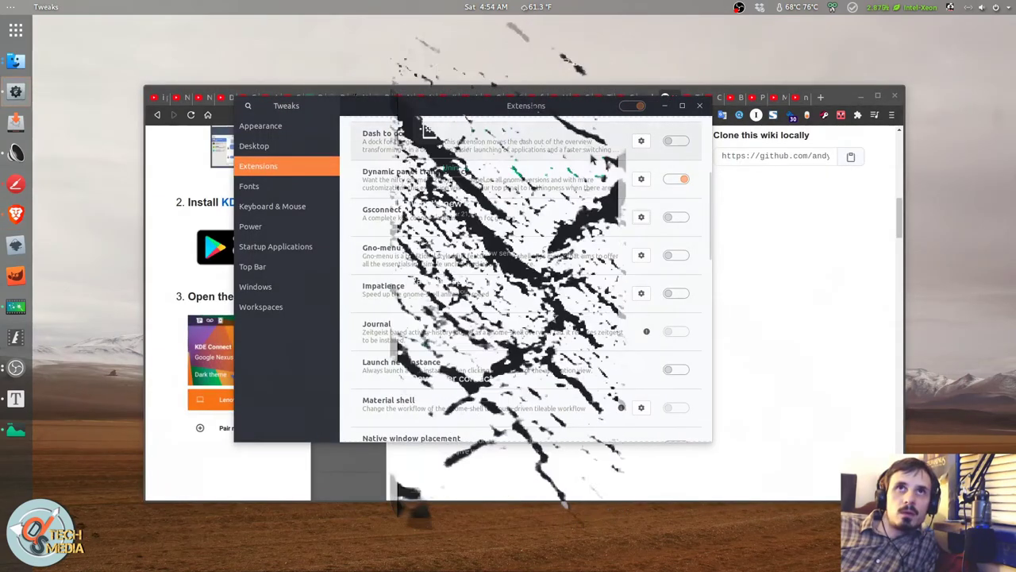
pyautogui.scroll(1, 579, 173)
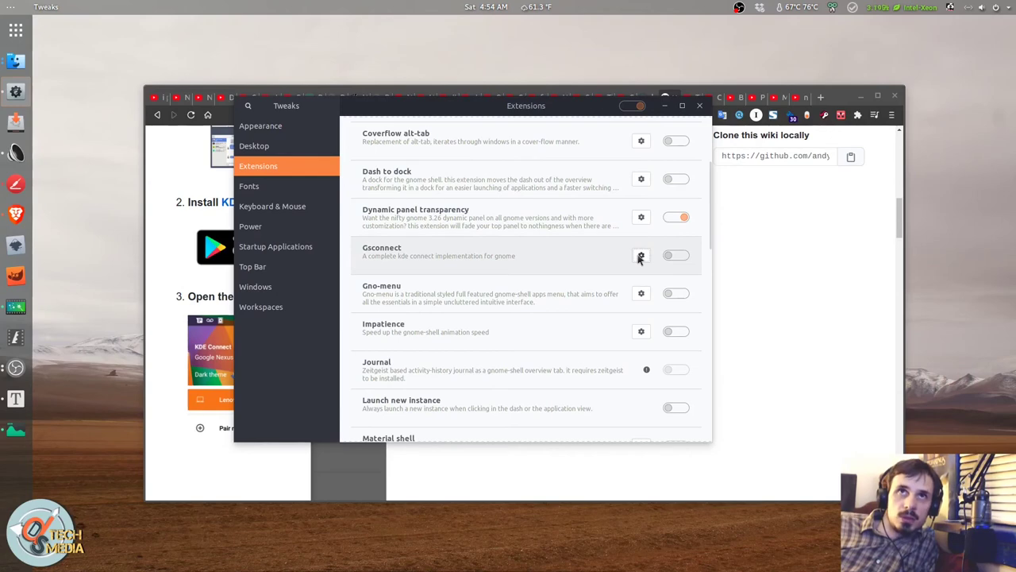
pyautogui.click(676, 255)
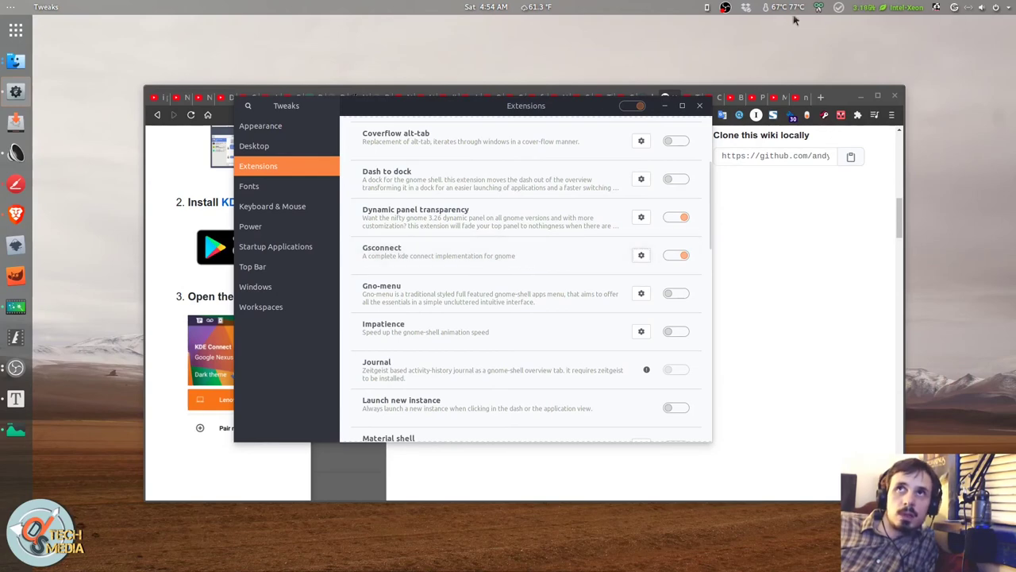
# - Check the GSConnect phone menu for the connected Pixel 4 XL and view the device's sharing settings
pyautogui.click(725, 8)
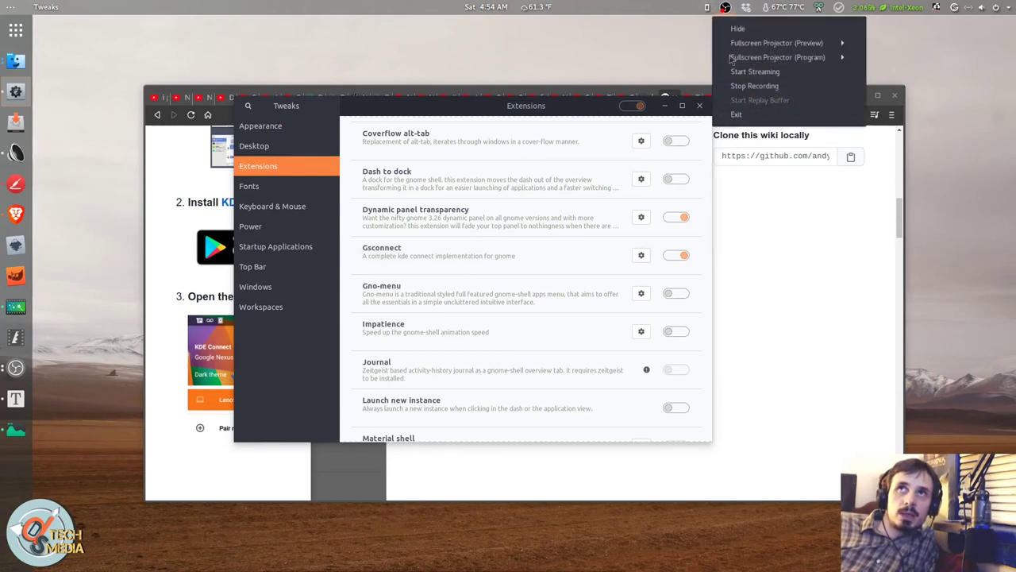
pyautogui.click(706, 7)
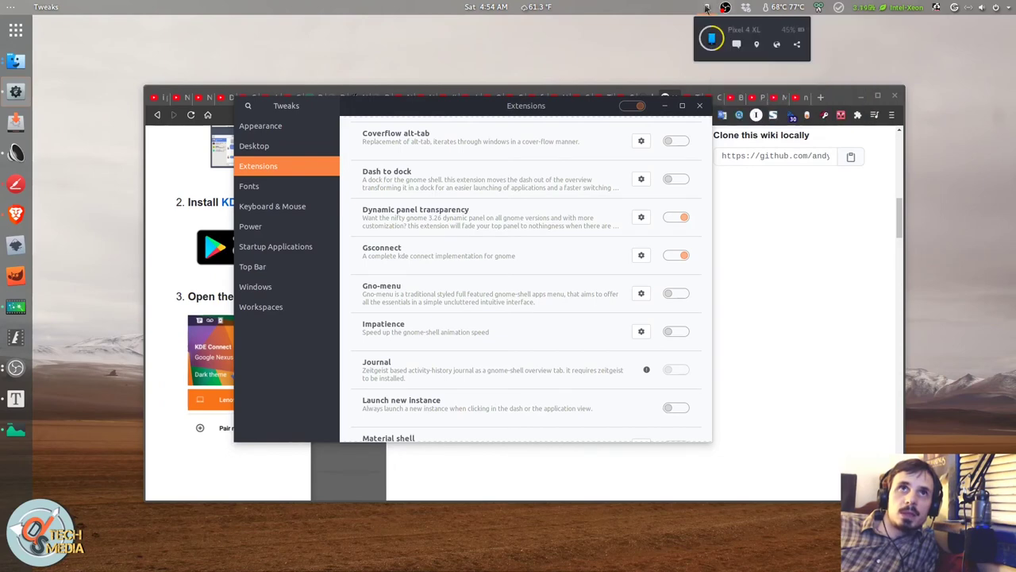
pyautogui.click(704, 8)
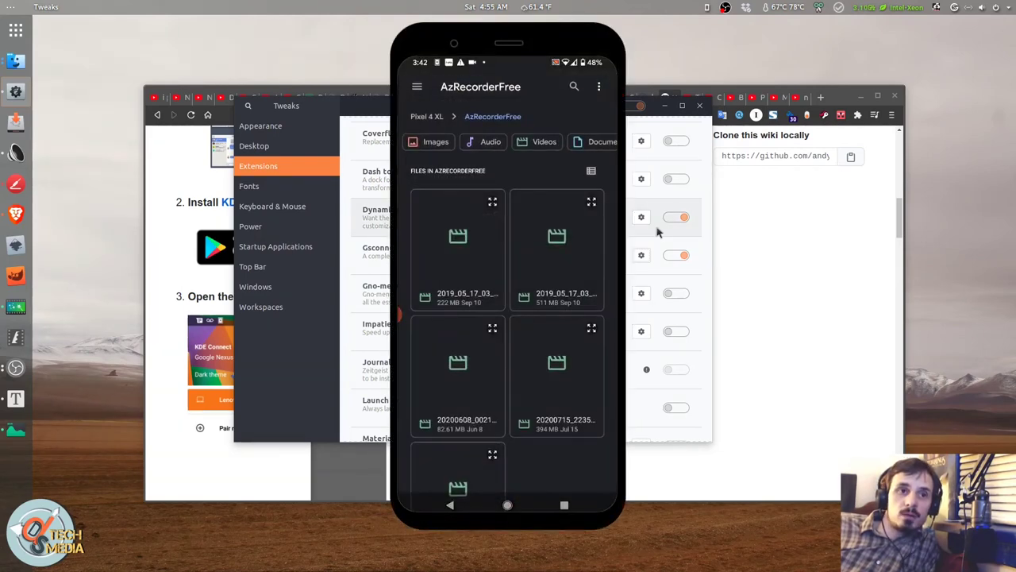
pyautogui.moveTo(684, 151); pyautogui.dragTo(657, 154)
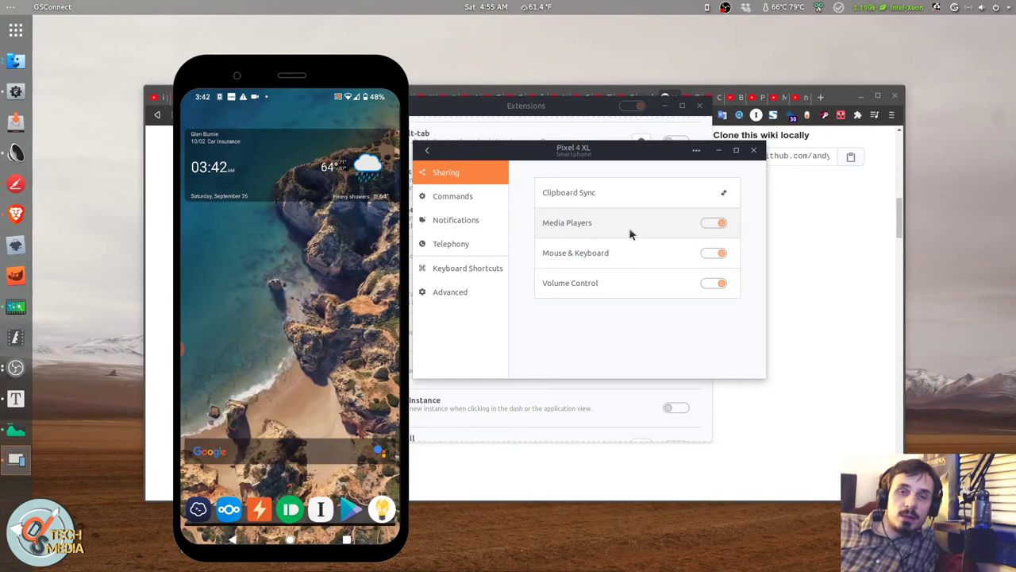
# - Look at GSConnect's messaging window with the phone's contacts, close it, and check the Pixel 4 XL's quick actions
pyautogui.click(725, 6)
pyautogui.press('Escape')
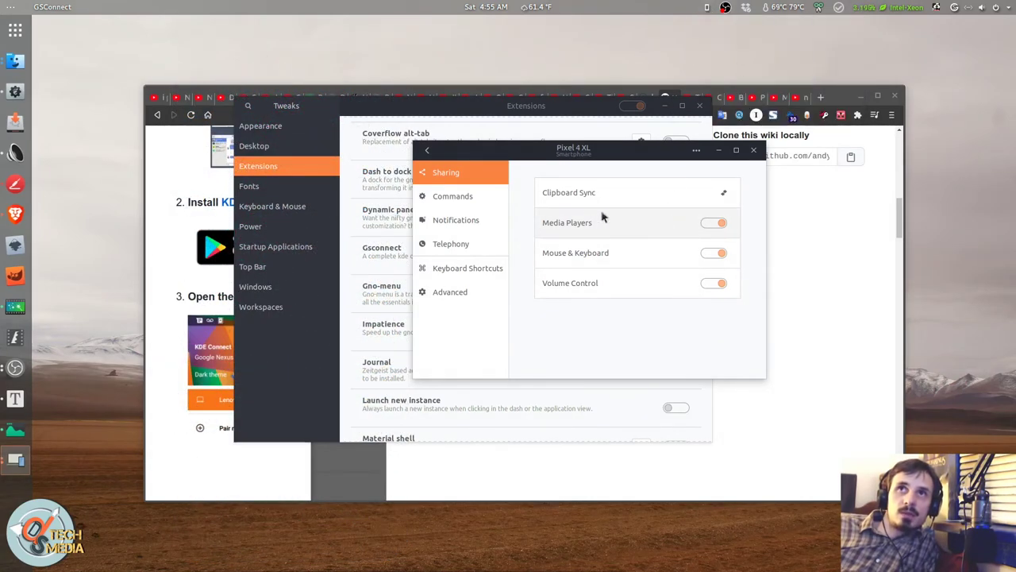
pyautogui.hotkey('ctrl', 'alt', 'm')
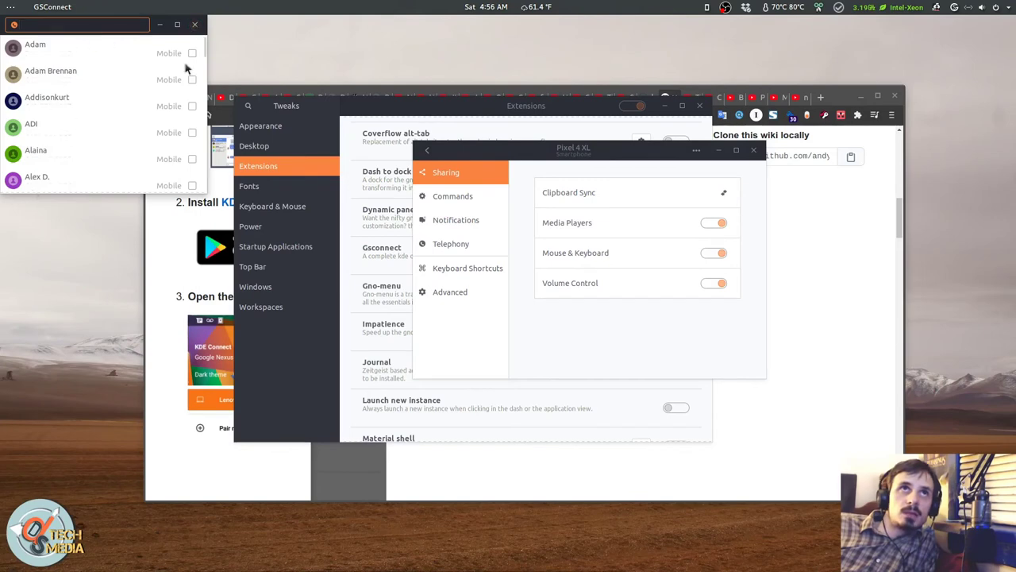
pyautogui.click(195, 24)
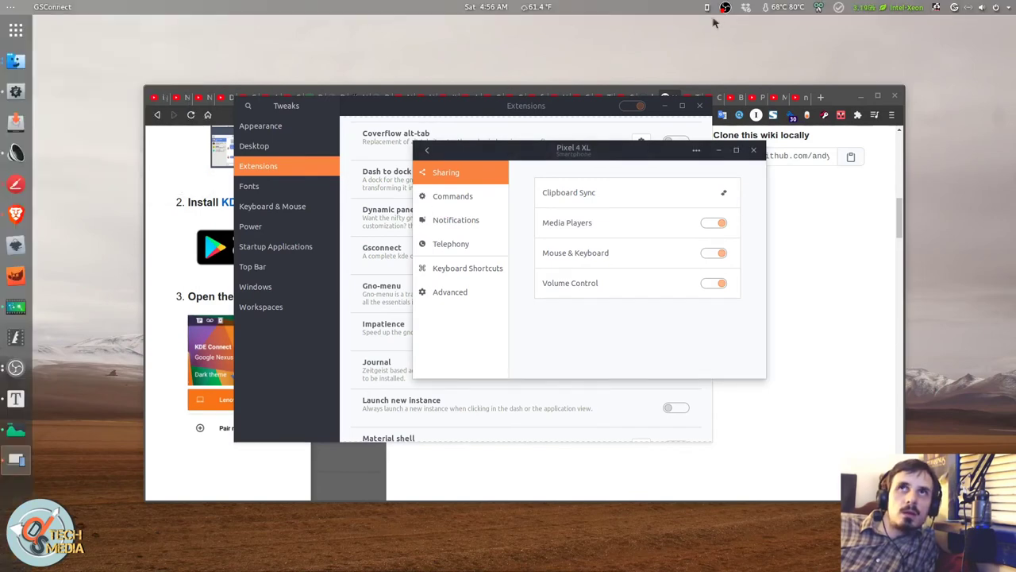
pyautogui.click(707, 9)
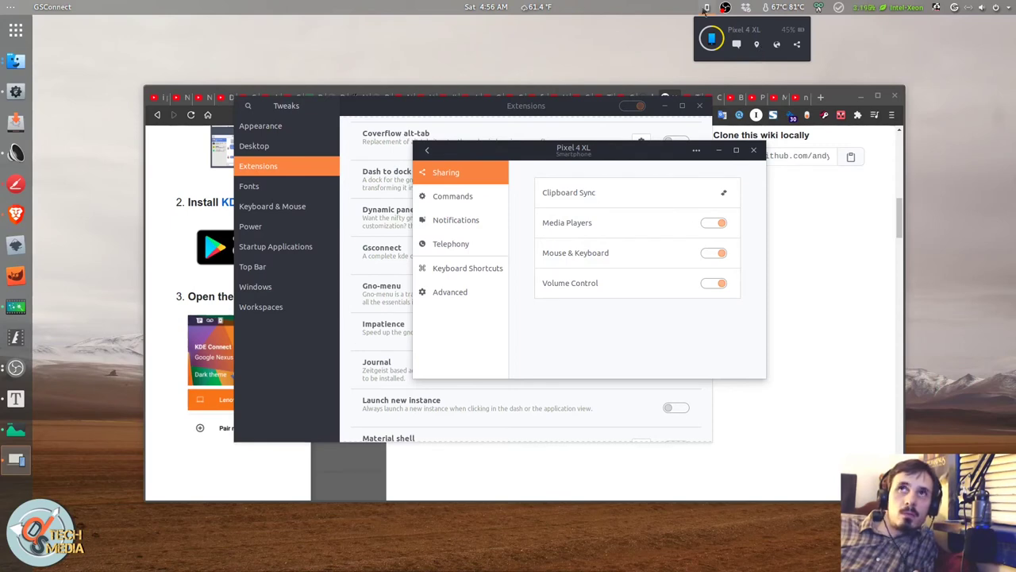
pyautogui.click(763, 52)
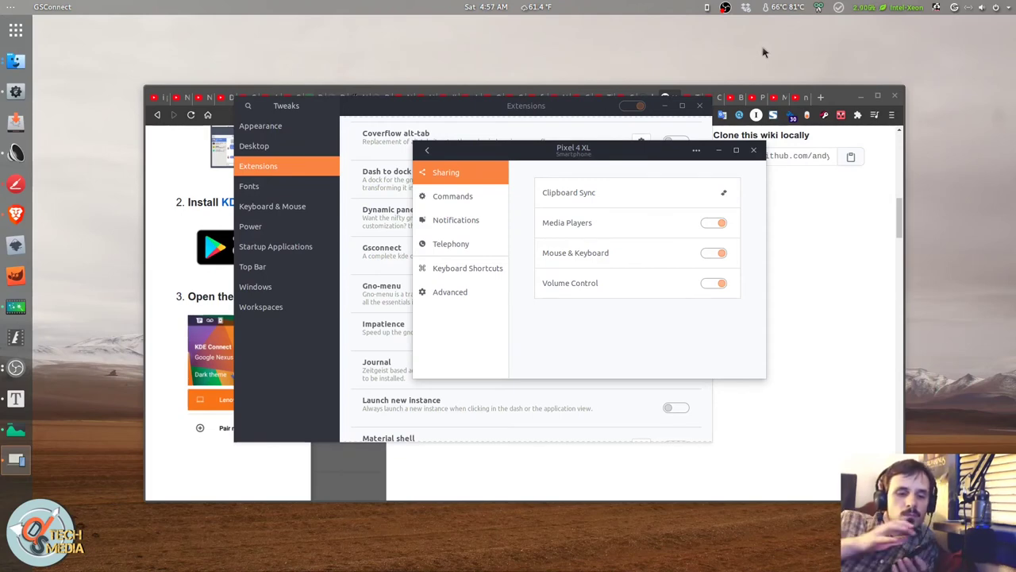
pyautogui.press('Down')
pyautogui.press('Down')
pyautogui.press('Down')
pyautogui.press('Down')
pyautogui.press('Down')
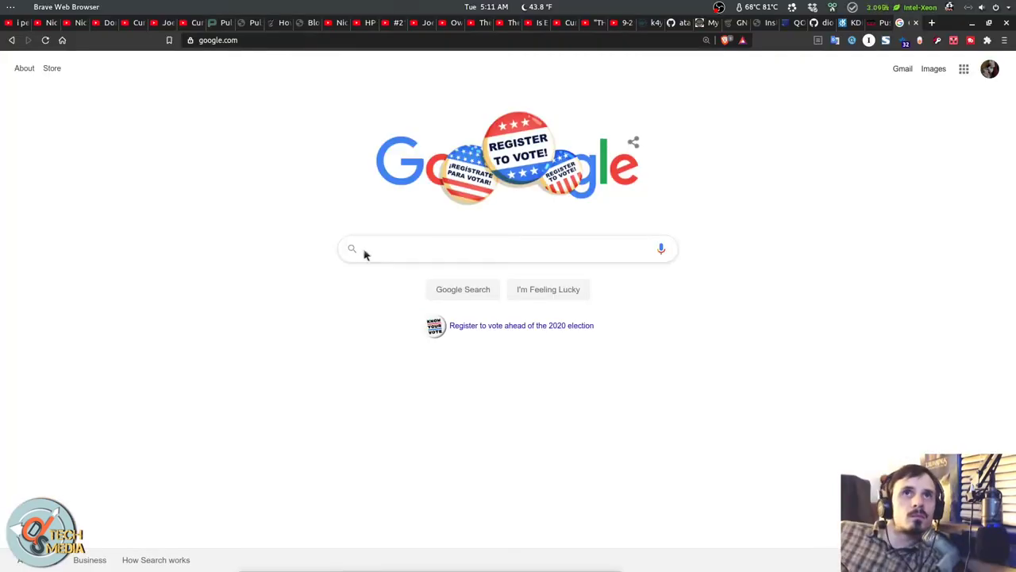
# - In the Brave browser, search Google for "pushbullet indicator" and open the UbuntuUpdates package result for bionic 18.04
pyautogui.click(379, 254)
pyautogui.write('pushbullet indicator')
pyautogui.press('Return')
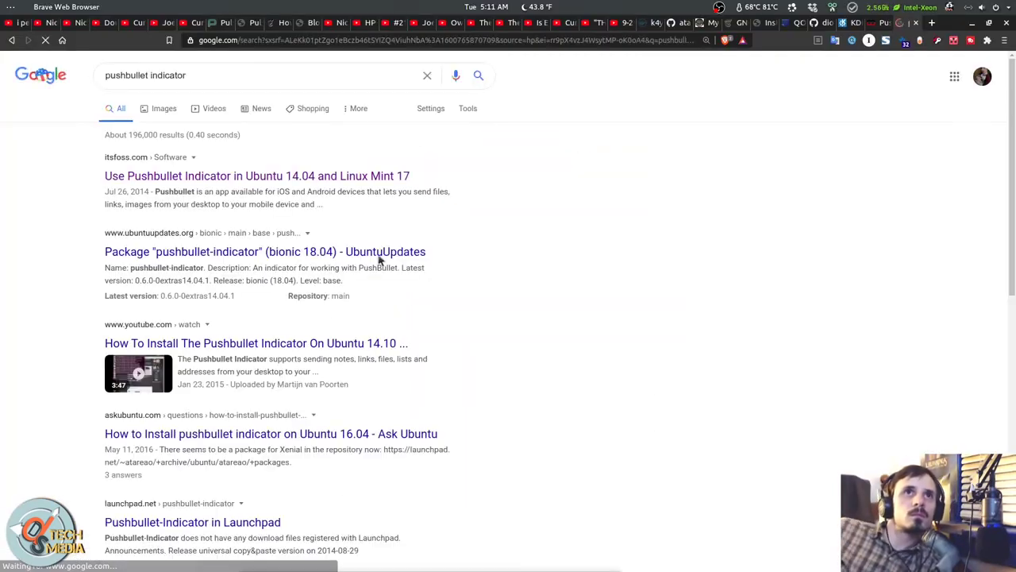
pyautogui.click(316, 251)
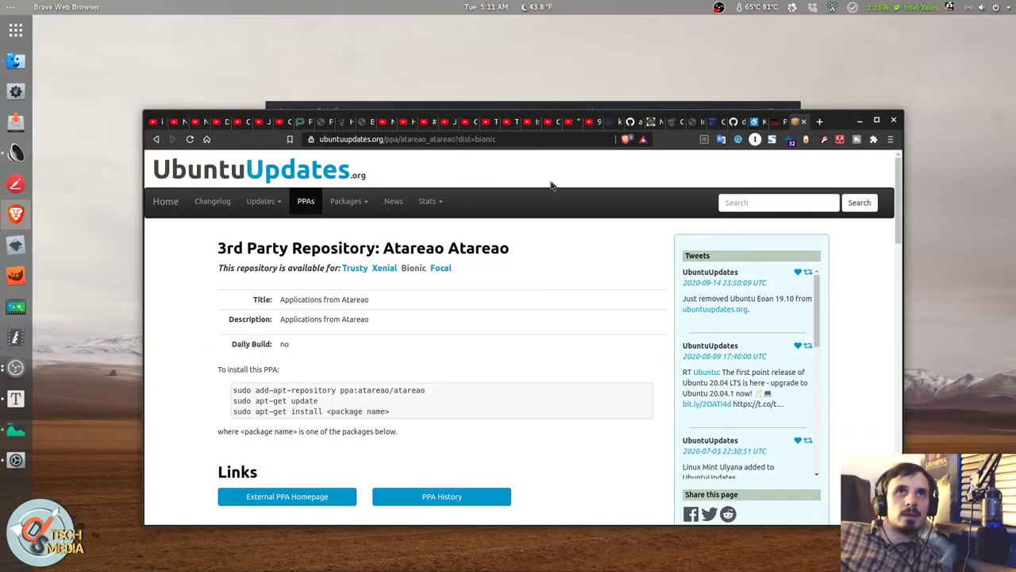
# - Maximize the browser and highlight the terminal commands for installing the Atareao PPA on the UbuntuUpdates page
pyautogui.click(876, 120)
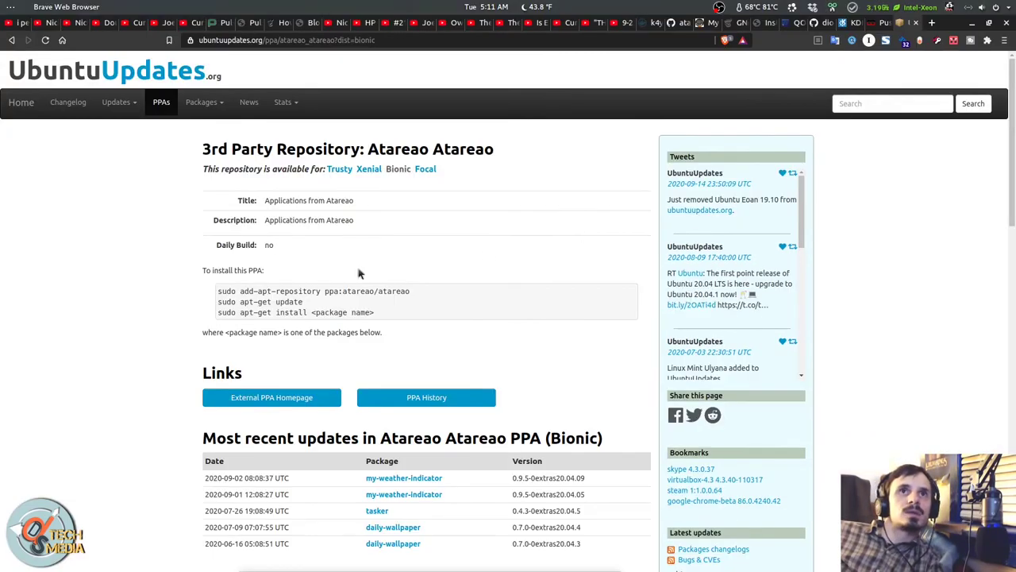
pyautogui.doubleClick(227, 291)
pyautogui.click(317, 292)
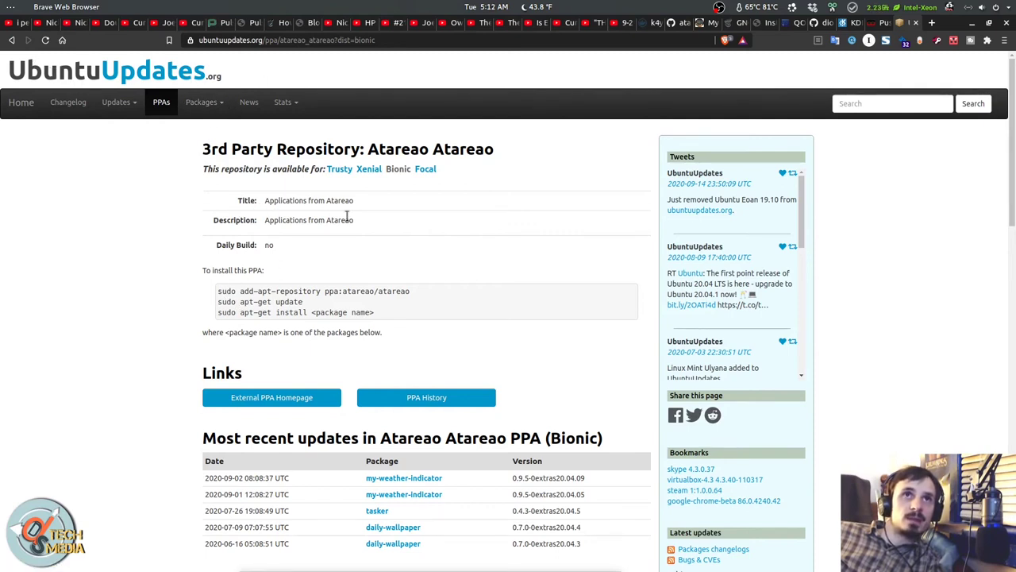
pyautogui.moveTo(215, 286); pyautogui.dragTo(443, 335)
pyautogui.click(436, 318)
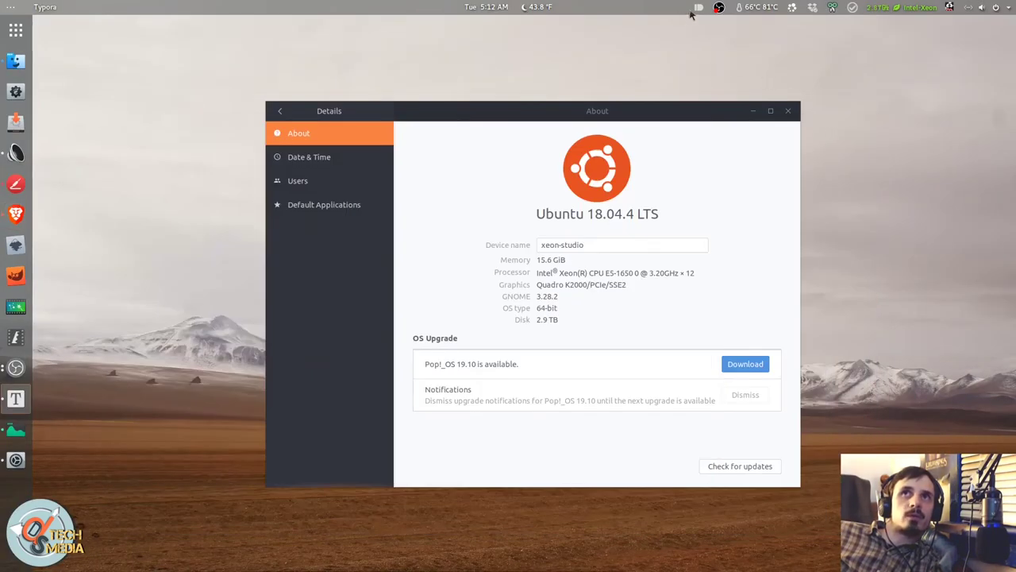
# - Open a new push in PushBullet Indicator, review the push types and recipient devices, and close the dialog without sending
pyautogui.click(697, 8)
pyautogui.click(746, 32)
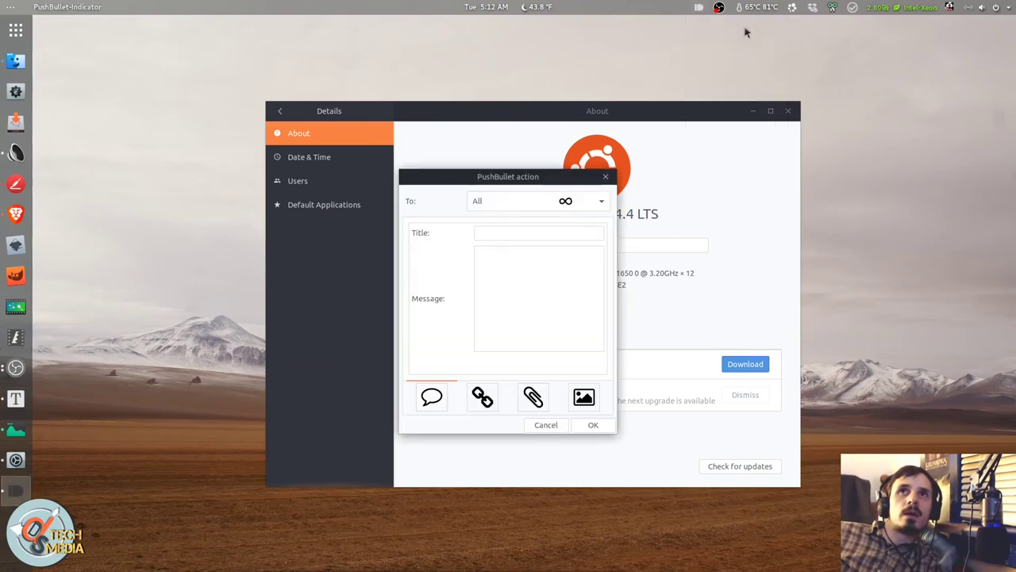
pyautogui.click(432, 397)
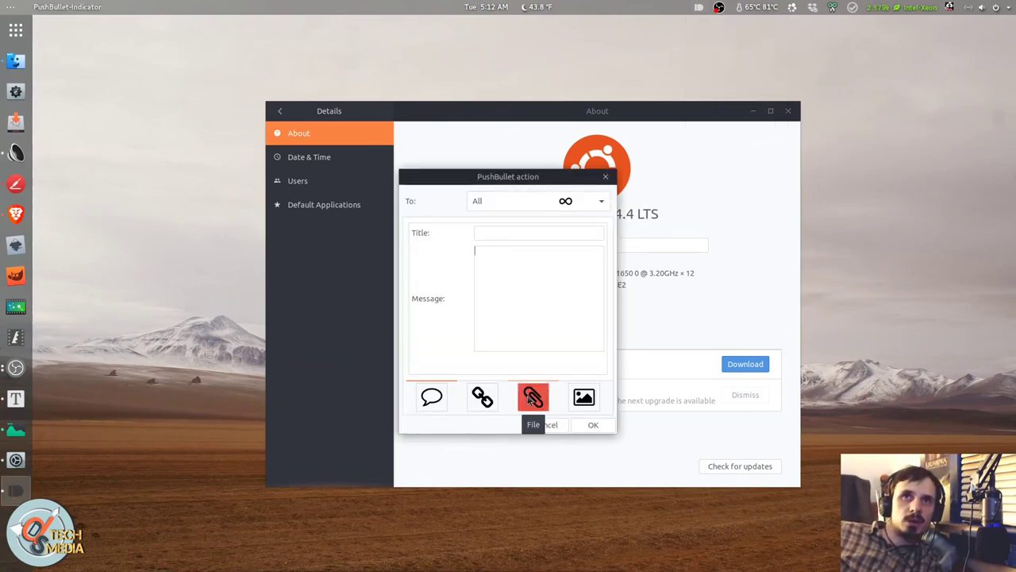
pyautogui.click(511, 203)
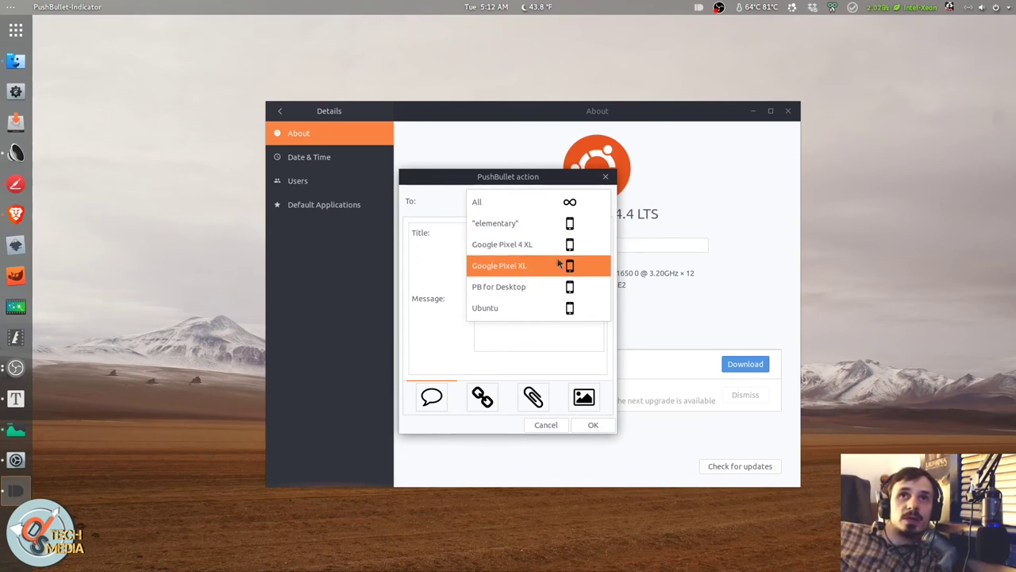
pyautogui.click(502, 308)
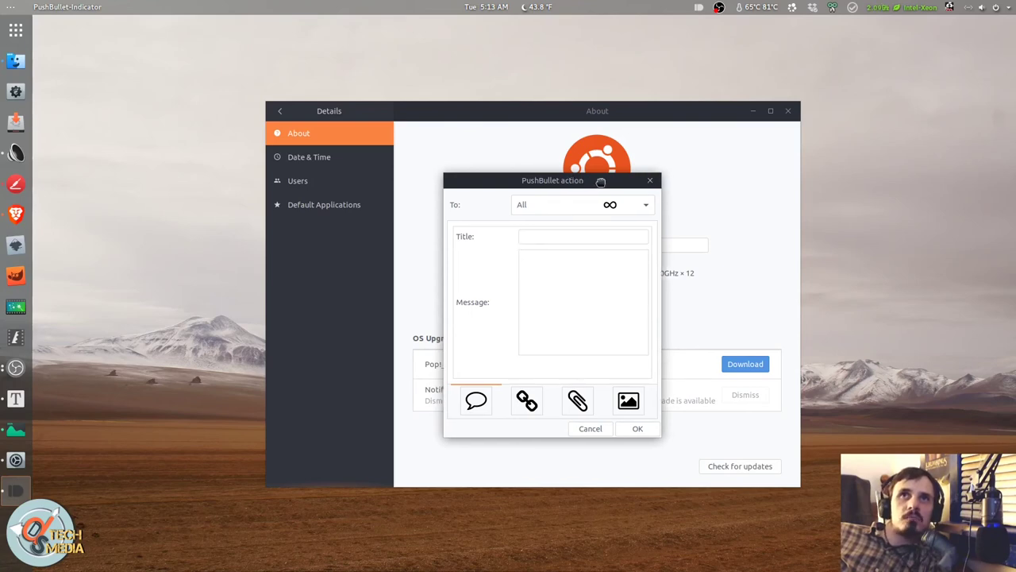
pyautogui.moveTo(619, 183); pyautogui.dragTo(625, 182)
pyautogui.click(655, 179)
# - Show the last push received in PushBullet Indicator, look at its message, and dismiss it
pyautogui.click(719, 7)
pyautogui.click(730, 65)
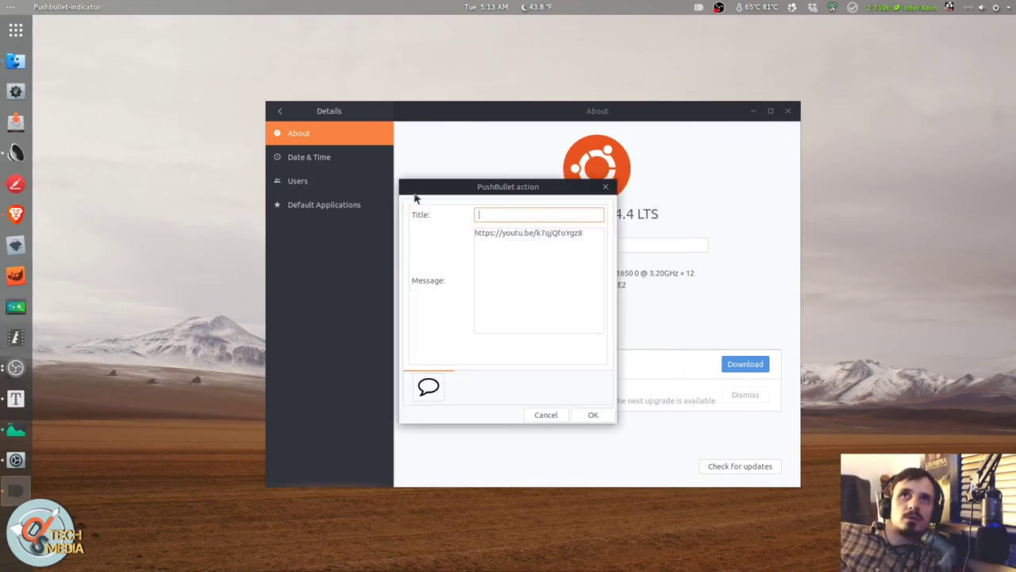
pyautogui.click(500, 252)
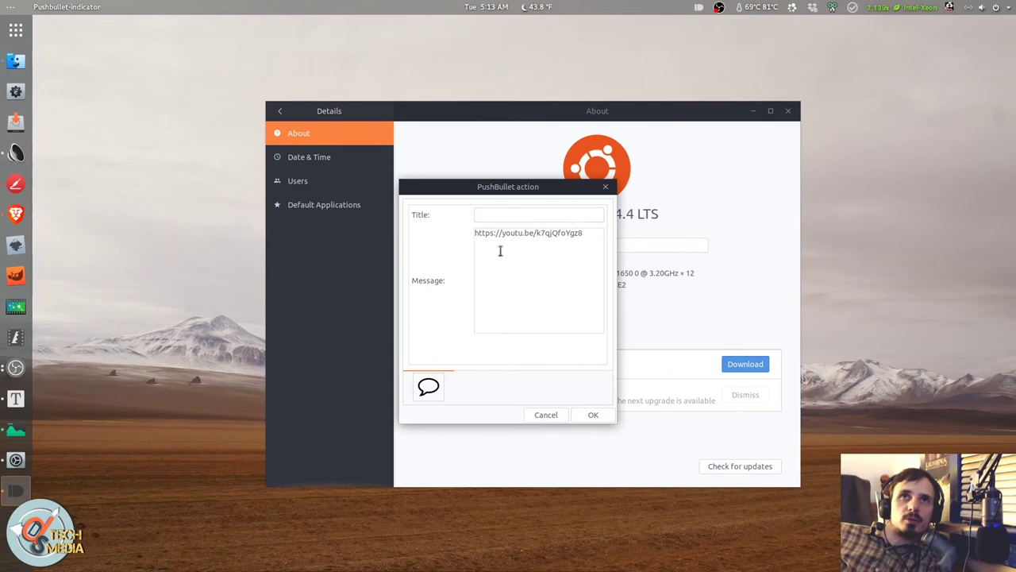
pyautogui.press('Escape')
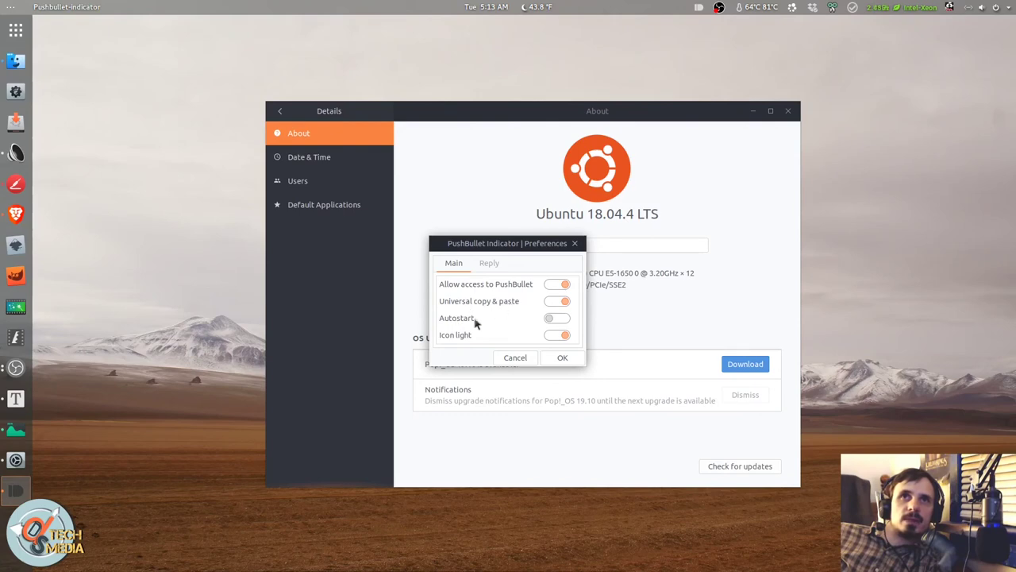
# - Review PushBullet Indicator's reply preferences, cancel the dialog, and exit the indicator
pyautogui.click(488, 264)
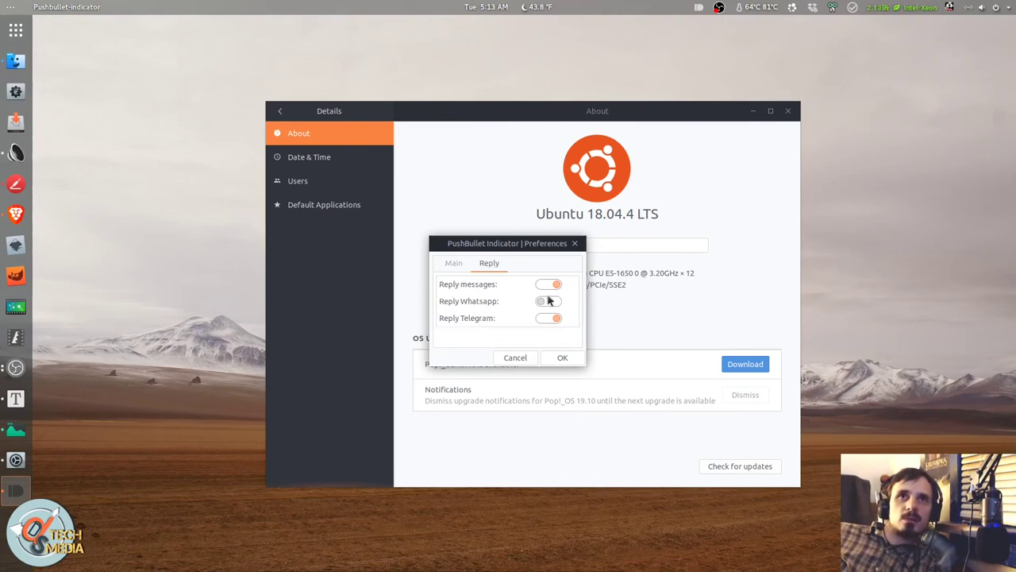
pyautogui.click(517, 357)
pyautogui.hotkey('alt', 'F4')
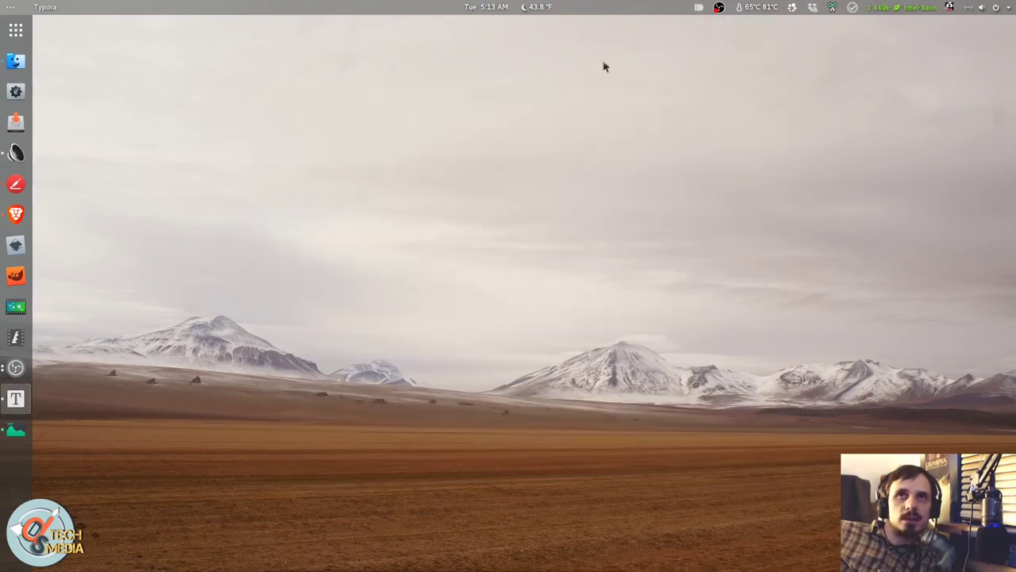
pyautogui.click(699, 9)
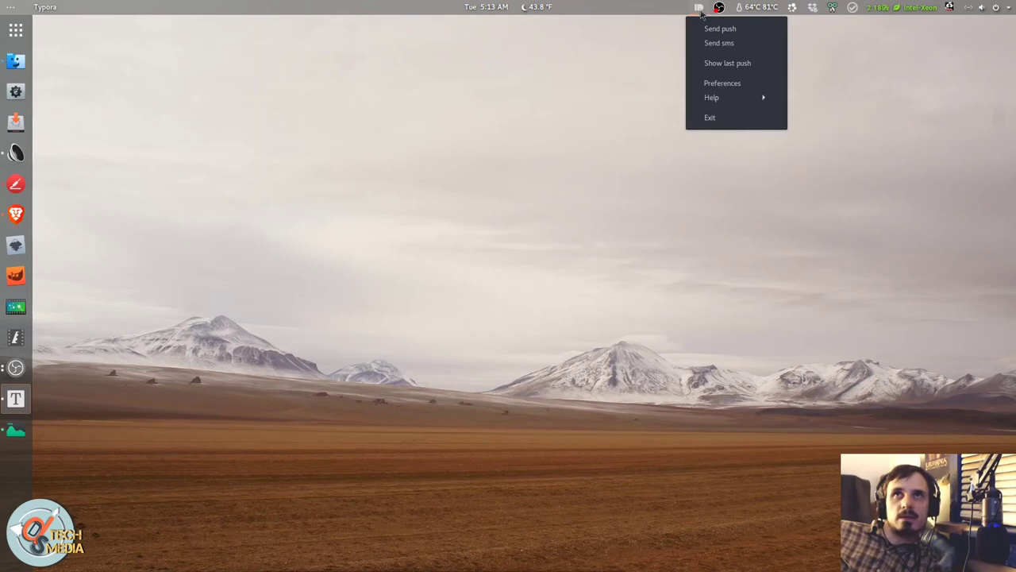
pyautogui.click(723, 117)
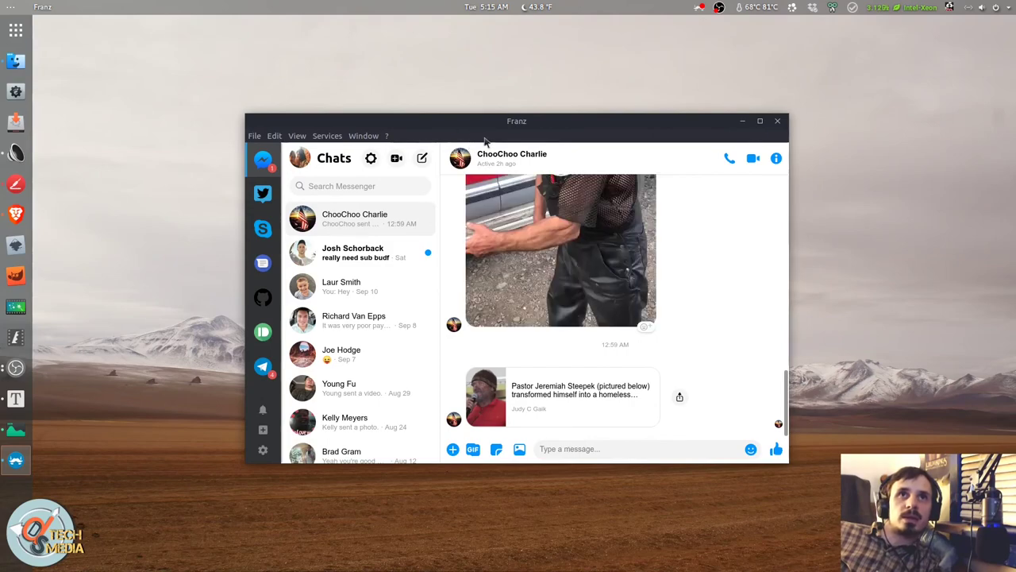
# - Open Franz's settings, look through the most popular available services, and close the settings
pyautogui.hotkey('ctrl', ',')
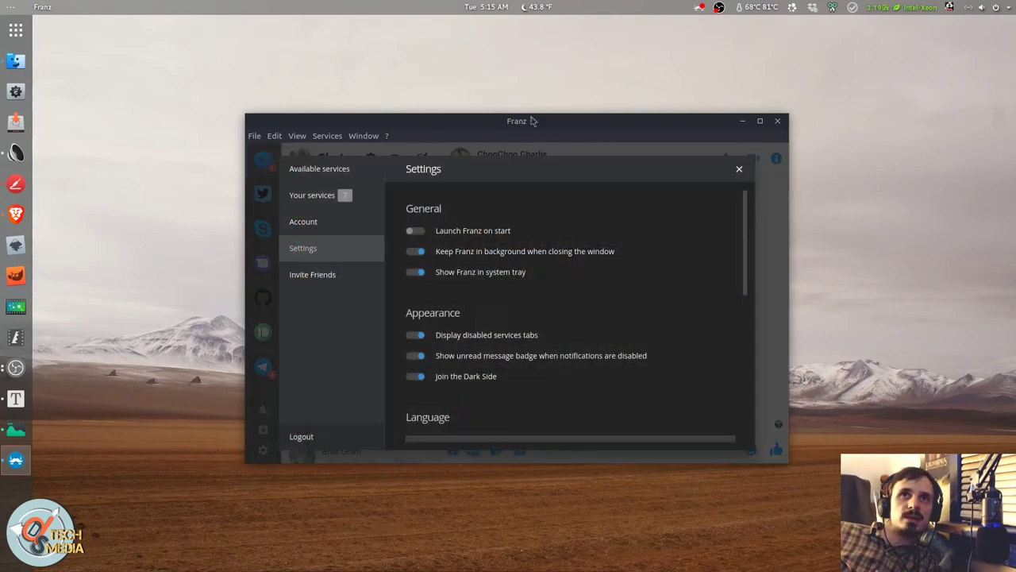
pyautogui.click(322, 168)
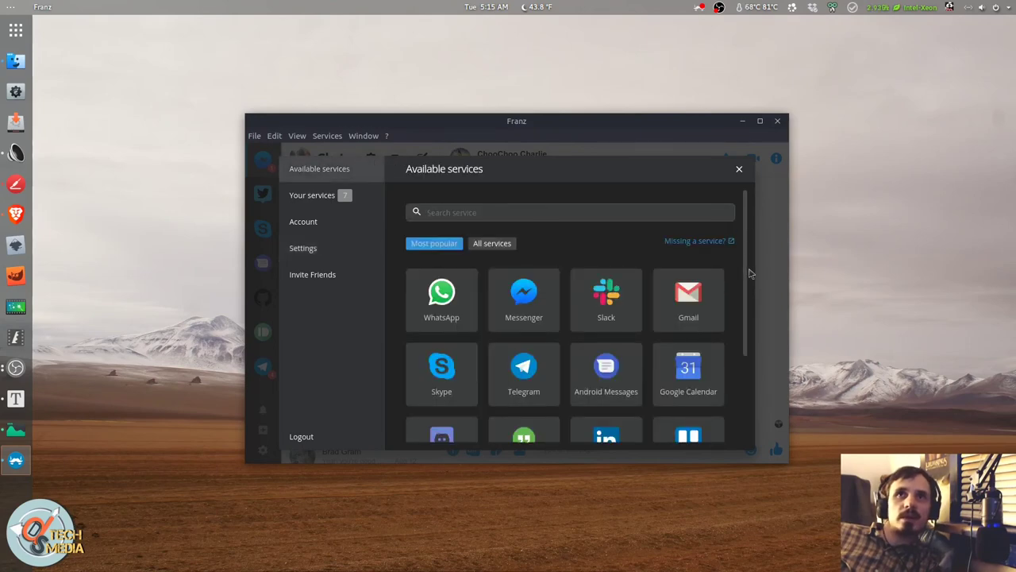
pyautogui.scroll(-3, 738, 310)
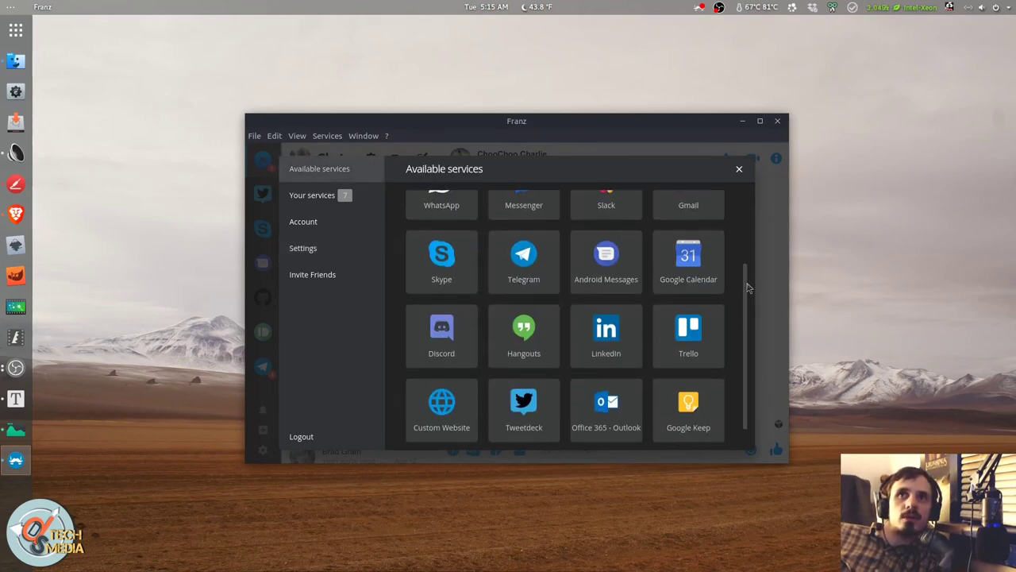
pyautogui.scroll(2, 748, 288)
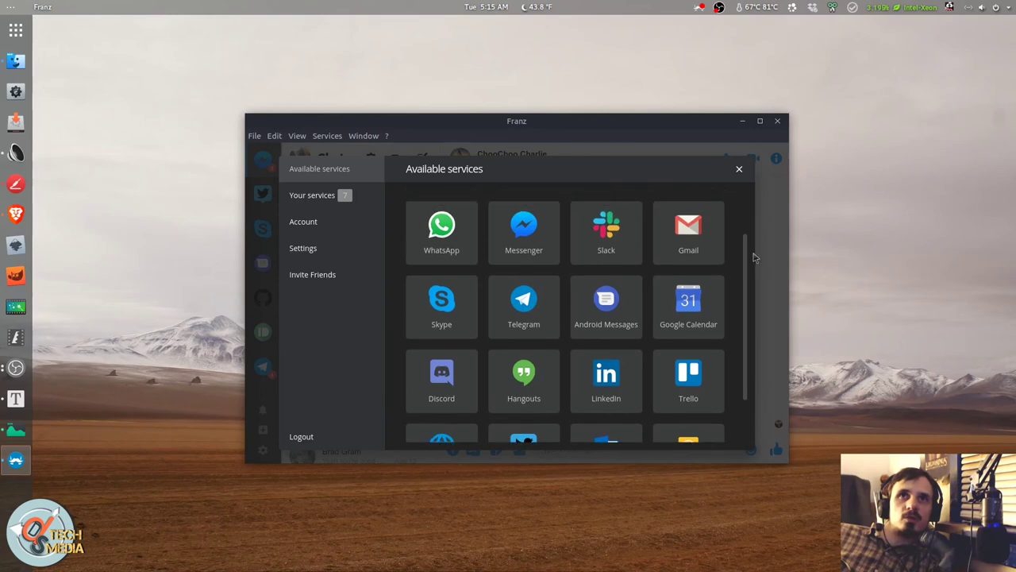
pyautogui.scroll(-1, 754, 259)
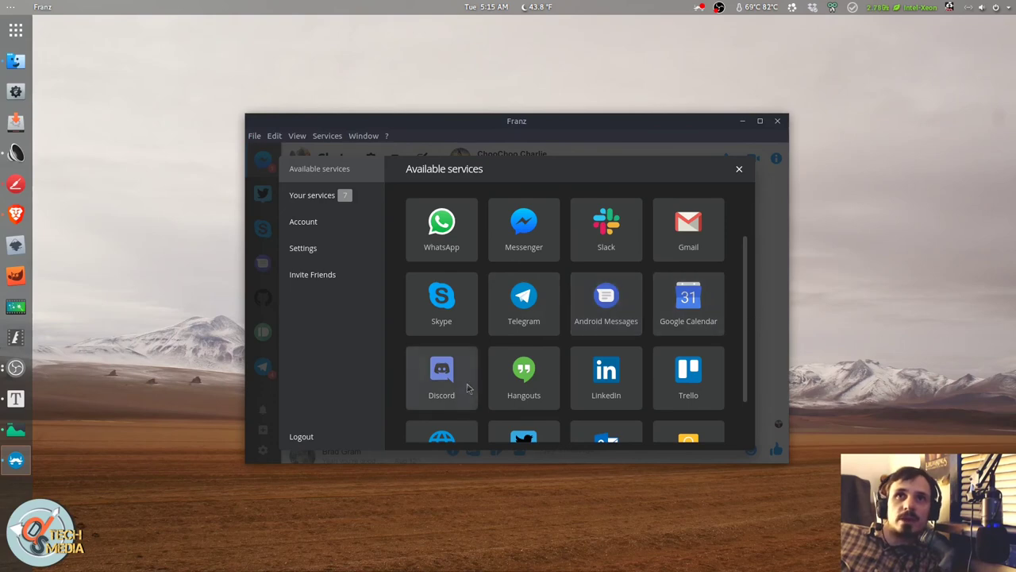
pyautogui.scroll(-2, 555, 369)
pyautogui.scroll(-1, 643, 325)
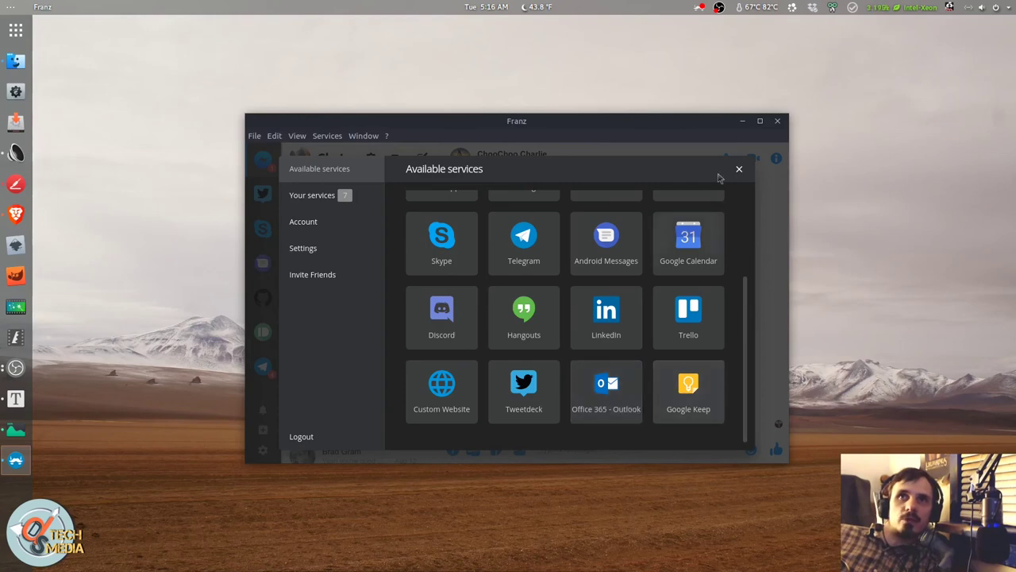
pyautogui.click(739, 168)
# - Show each connected service in Franz, including Android Messages, Skype, Tweetdeck, Pushbullet, Telegram and GitHub, and return to Messenger
pyautogui.scroll(-10, 437, 243)
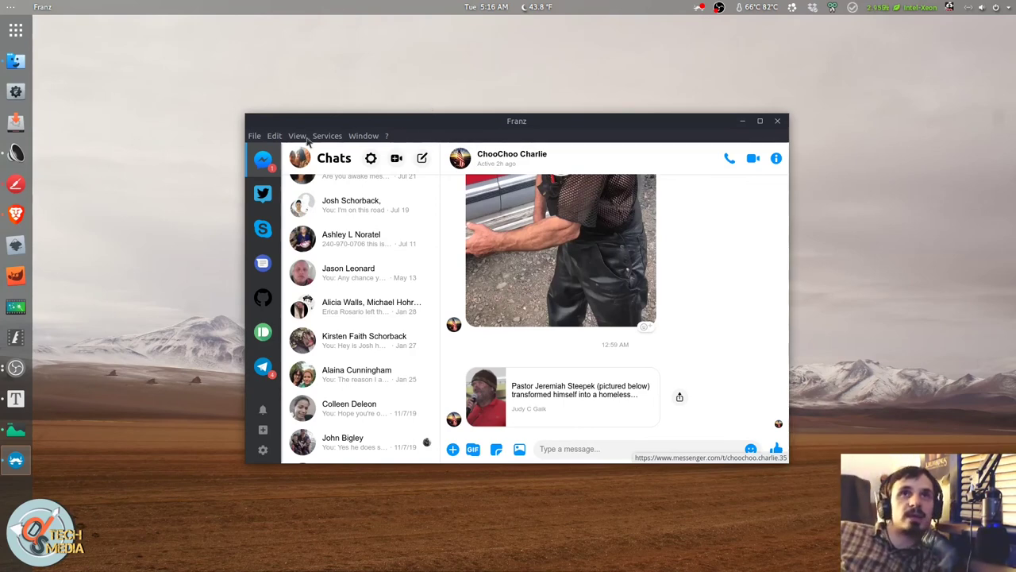
pyautogui.moveTo(500, 119); pyautogui.dragTo(488, 135)
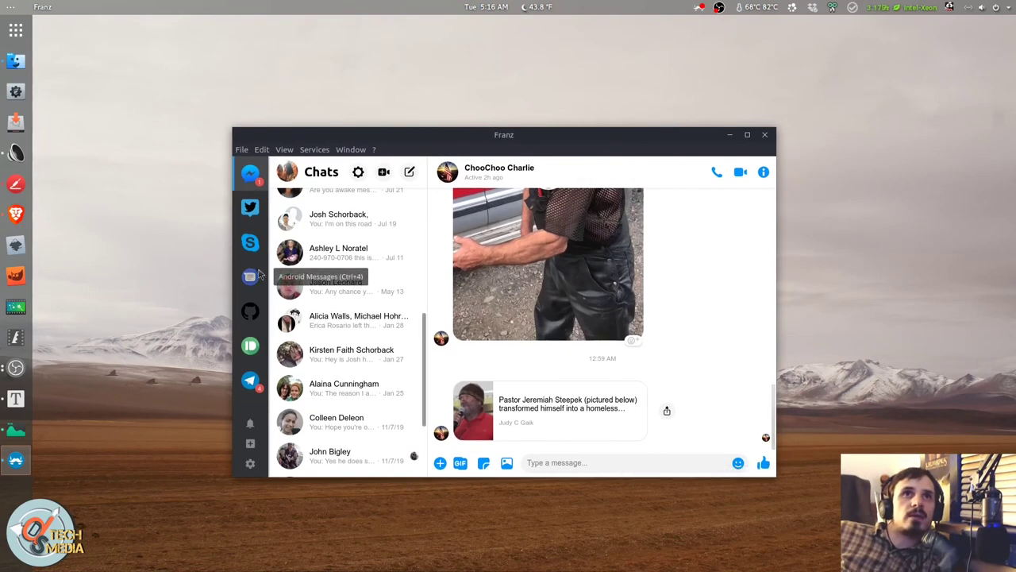
pyautogui.click(250, 277)
pyautogui.click(252, 241)
pyautogui.click(250, 207)
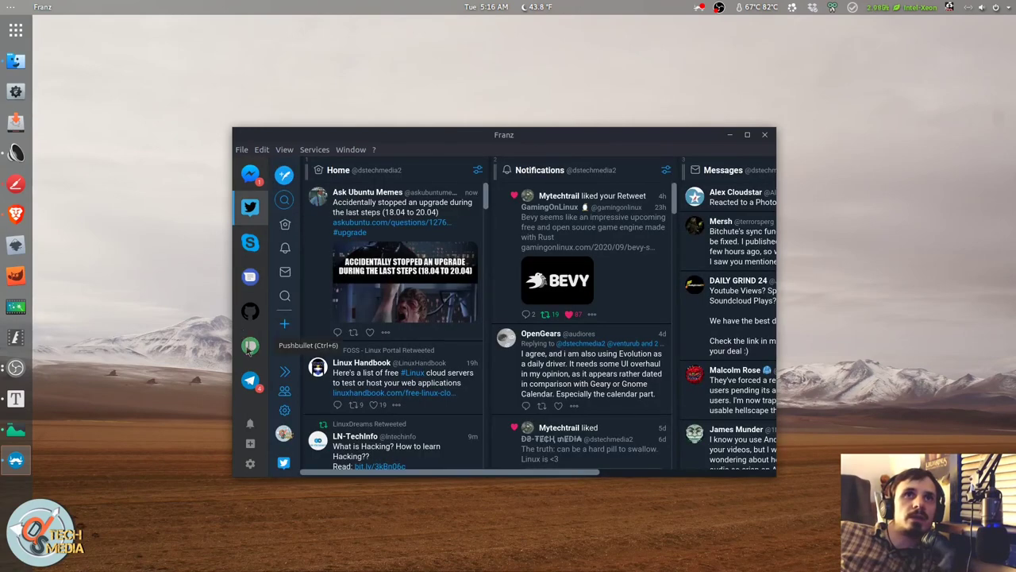
pyautogui.click(250, 379)
pyautogui.click(251, 344)
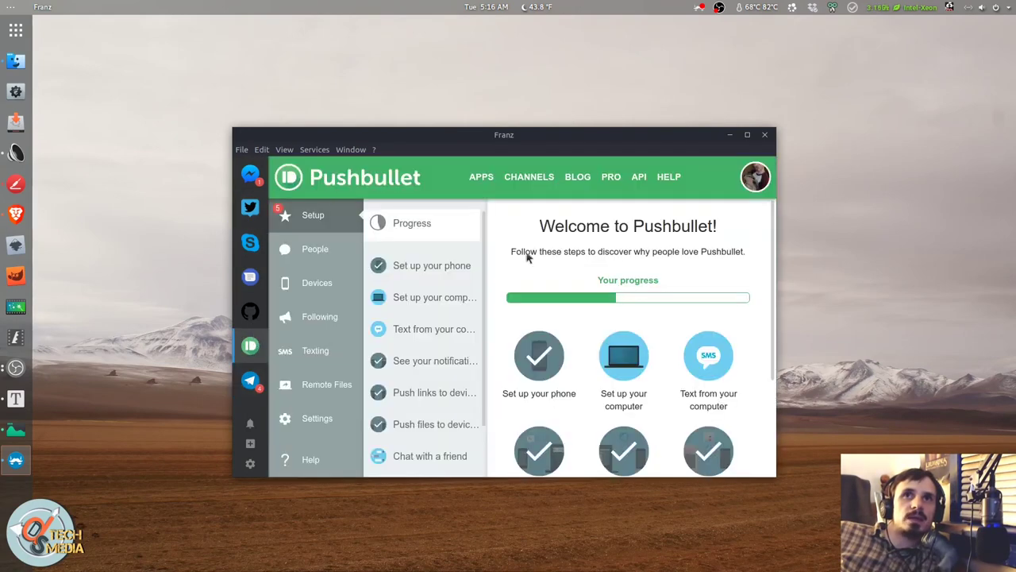
pyautogui.click(252, 379)
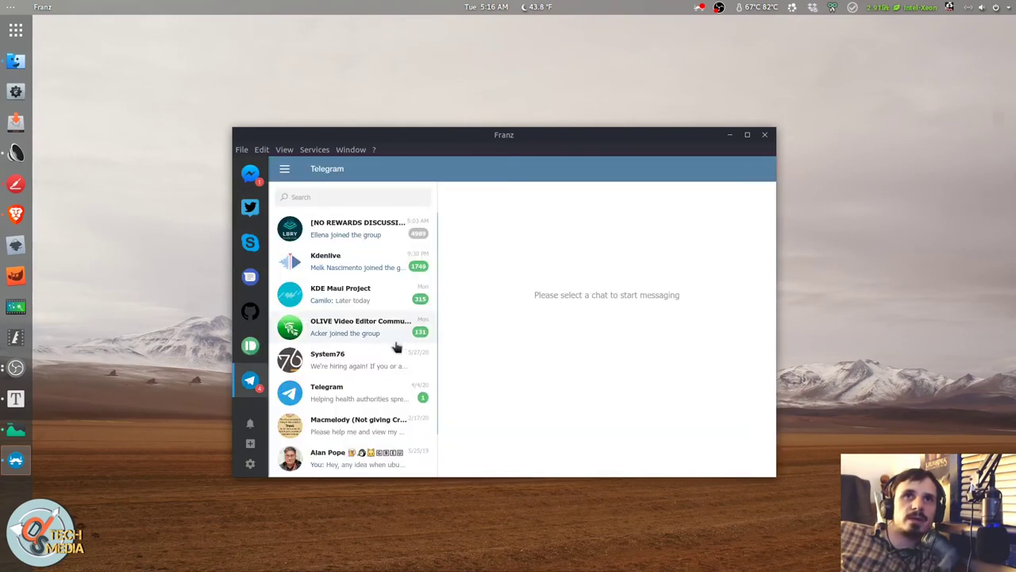
pyautogui.click(253, 311)
pyautogui.click(250, 206)
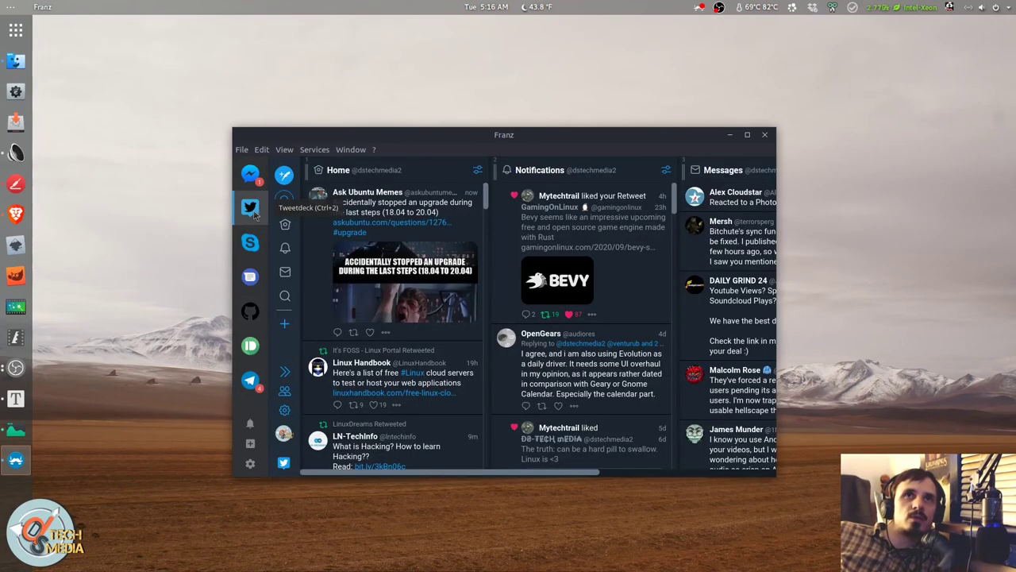
pyautogui.click(250, 172)
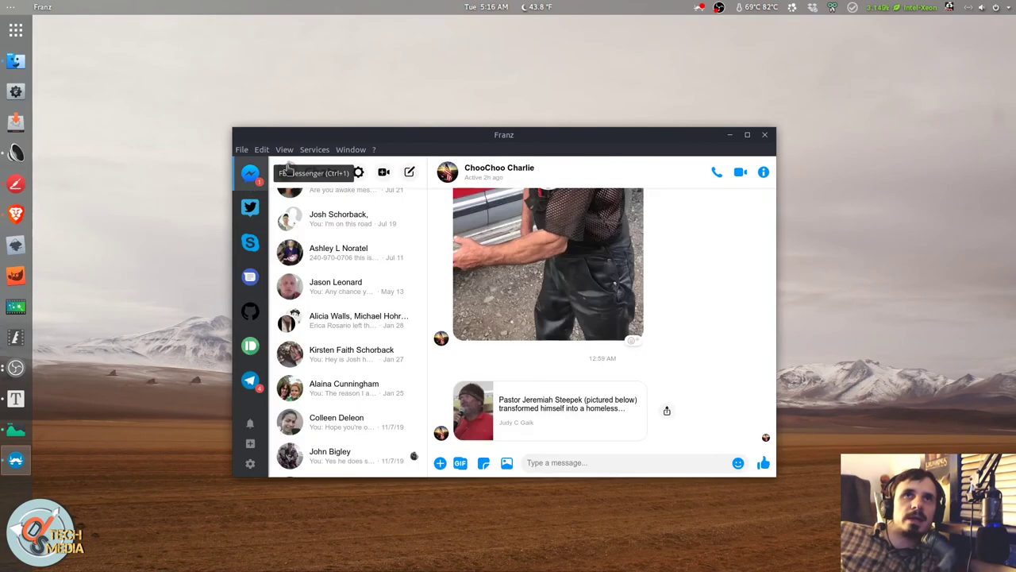
# - Switch to Ubuntu Software, review the details of the installed Franz entry, leave the search, and close the store
pyautogui.click(16, 121)
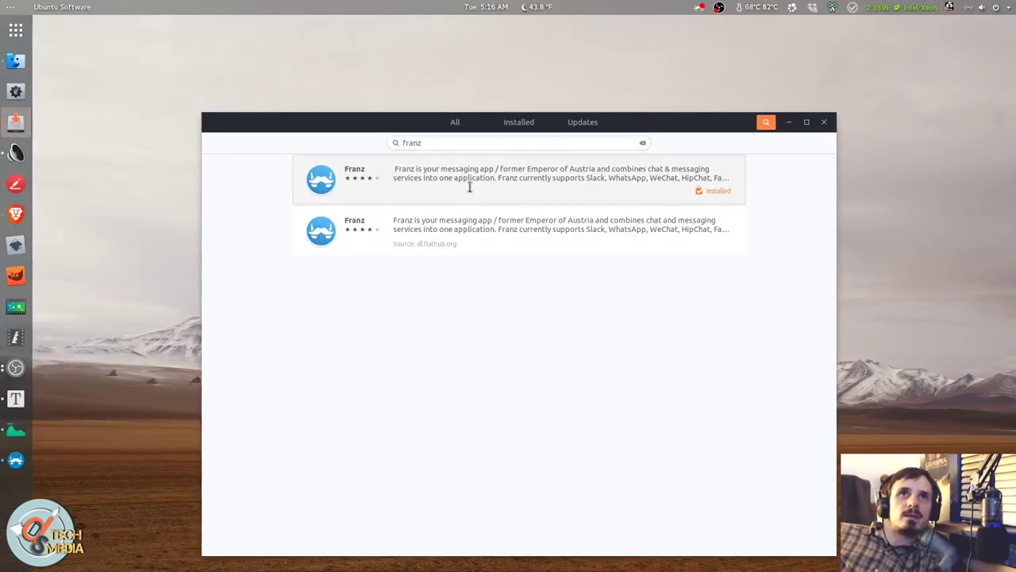
pyautogui.click(469, 187)
pyautogui.scroll(-10, 436, 313)
pyautogui.scroll(8, 436, 318)
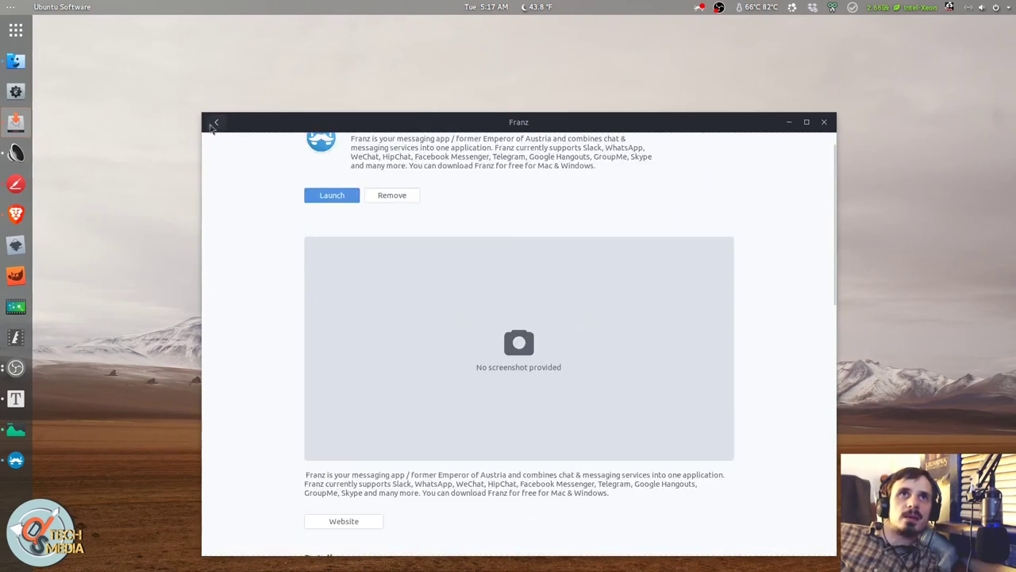
pyautogui.click(216, 124)
pyautogui.press('Escape')
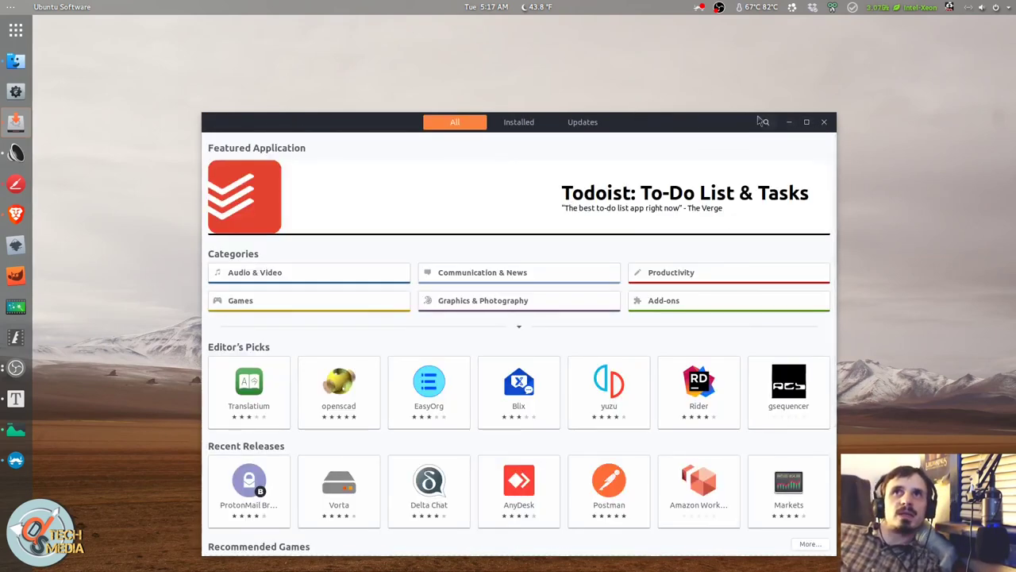
pyautogui.click(824, 123)
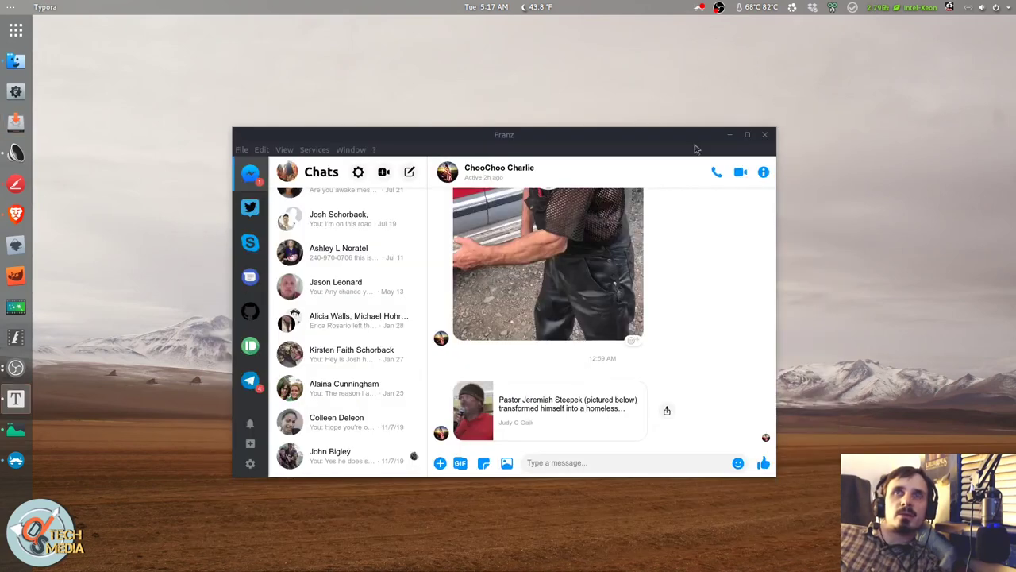
# - Move the Franz window slightly lower on the desktop and quit Franz
pyautogui.moveTo(578, 140); pyautogui.dragTo(562, 155)
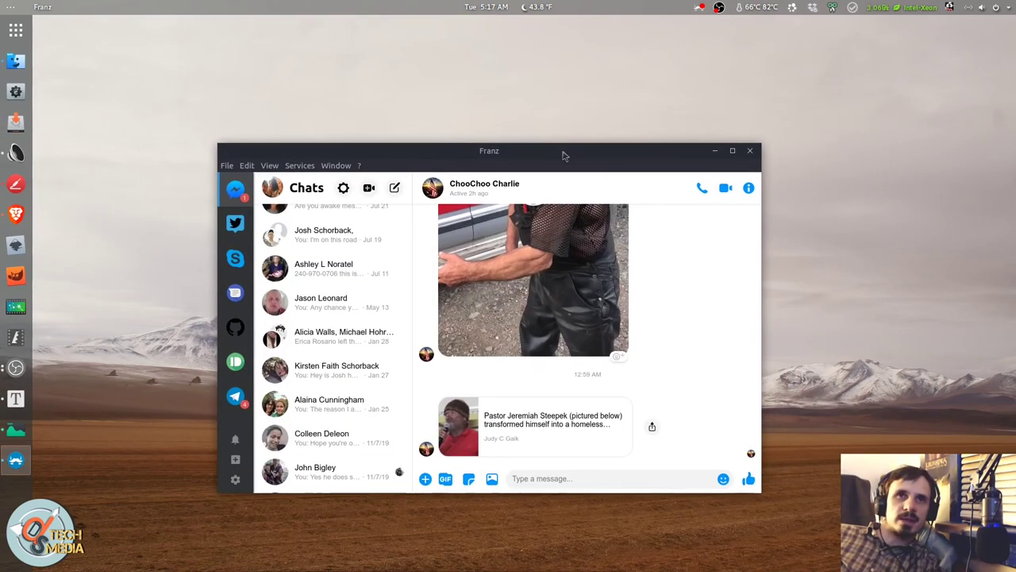
pyautogui.click(718, 8)
pyautogui.click(655, 53)
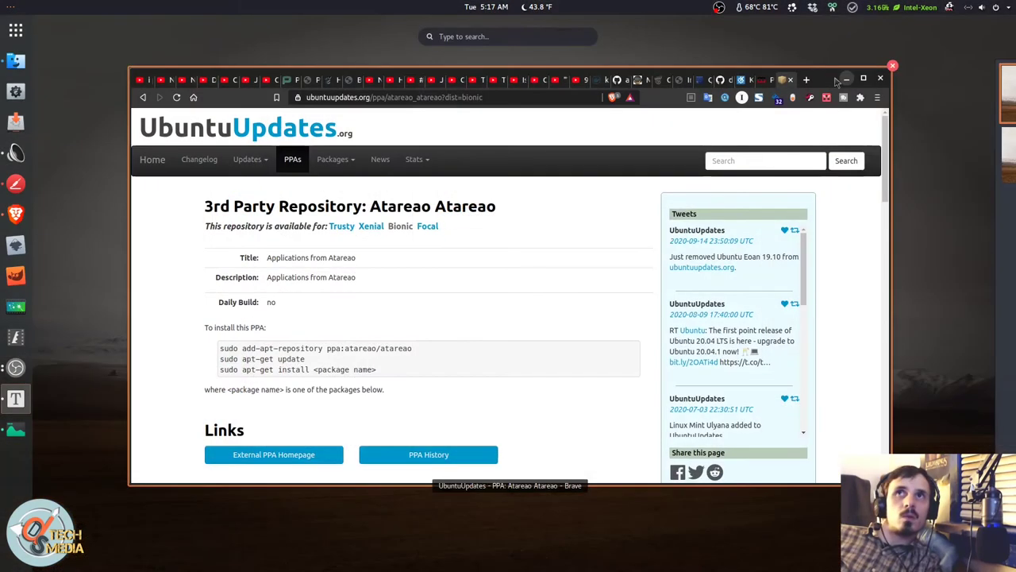
# - Open the FeedReader project page in a new Brave tab and review the RSS and read-it-later services it supports
pyautogui.click(795, 133)
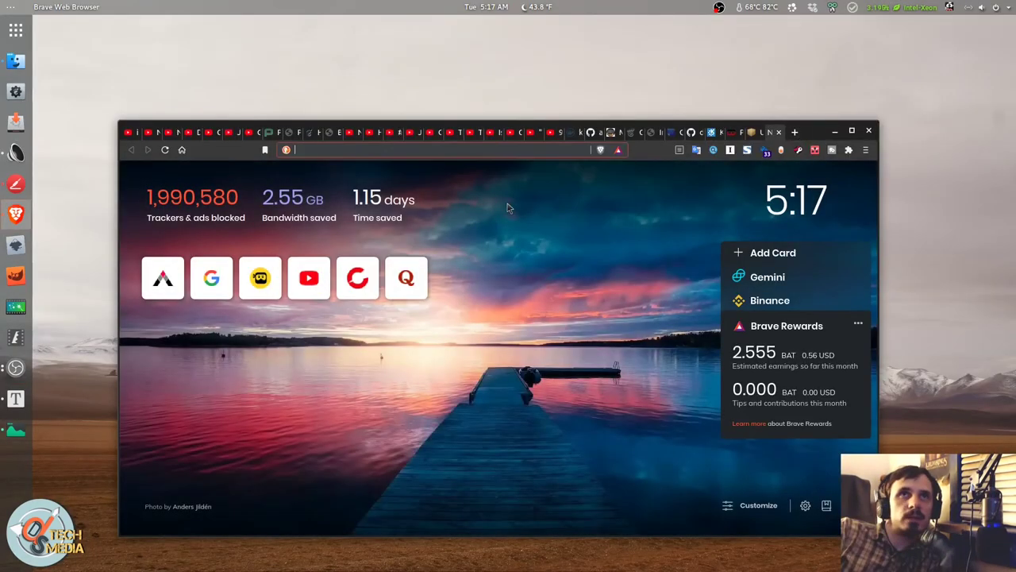
pyautogui.write('feed')
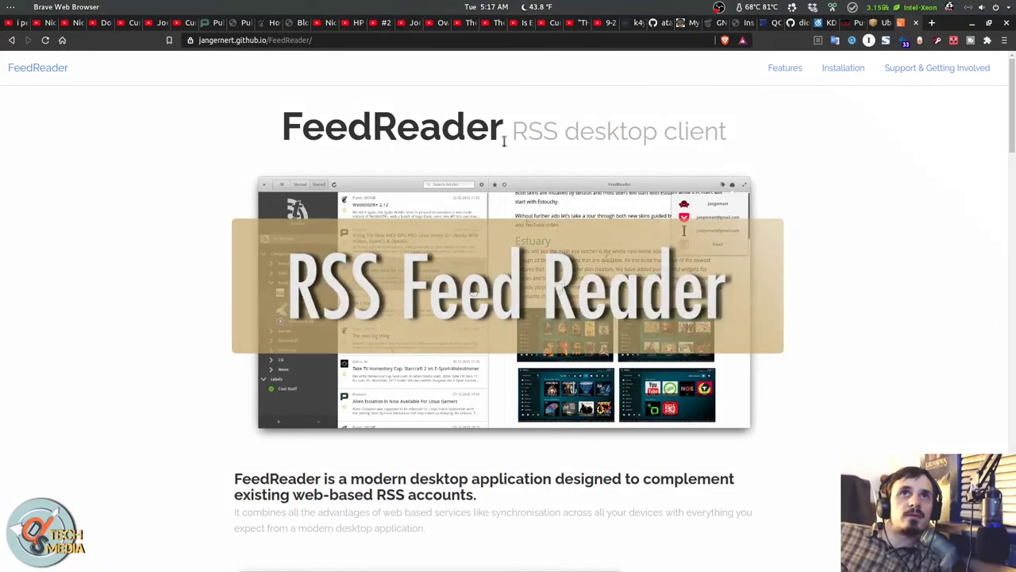
pyautogui.moveTo(538, 134); pyautogui.dragTo(692, 109)
pyautogui.scroll(-8, 637, 248)
pyautogui.scroll(-1, 636, 249)
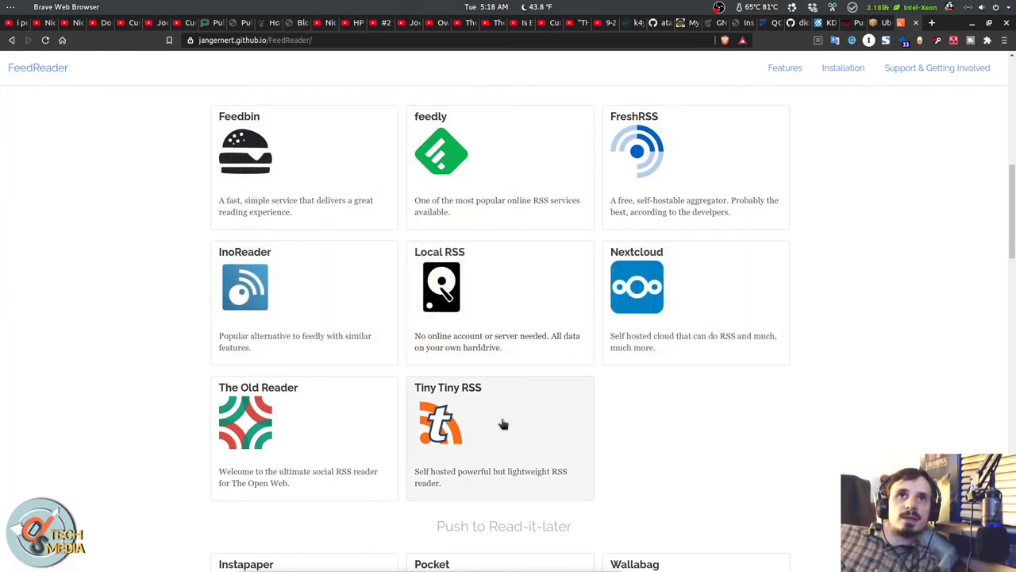
pyautogui.scroll(-2, 468, 437)
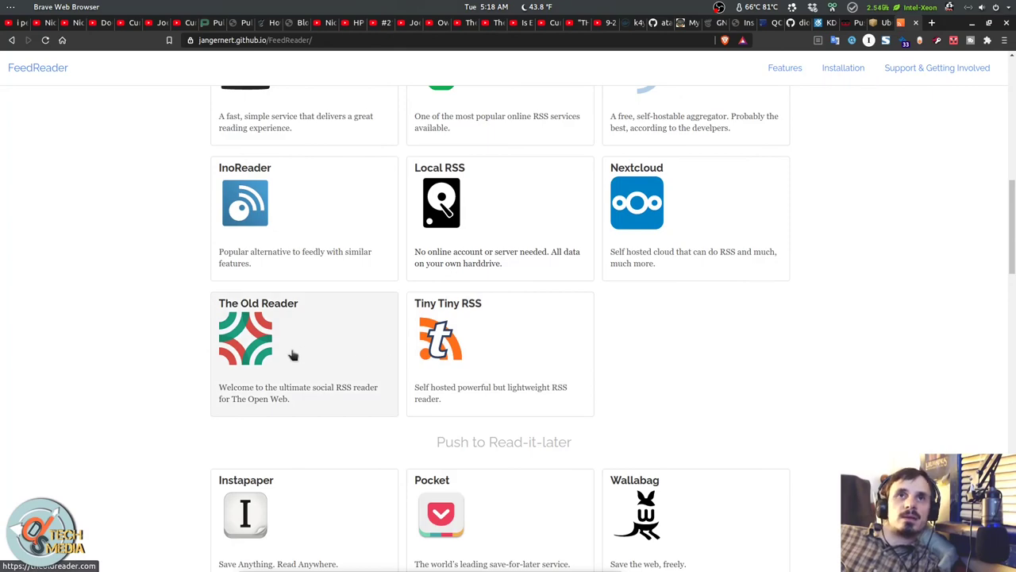
# - Review FeedReader's Flatpak and manual installation instructions on the project page
pyautogui.scroll(-10, 301, 359)
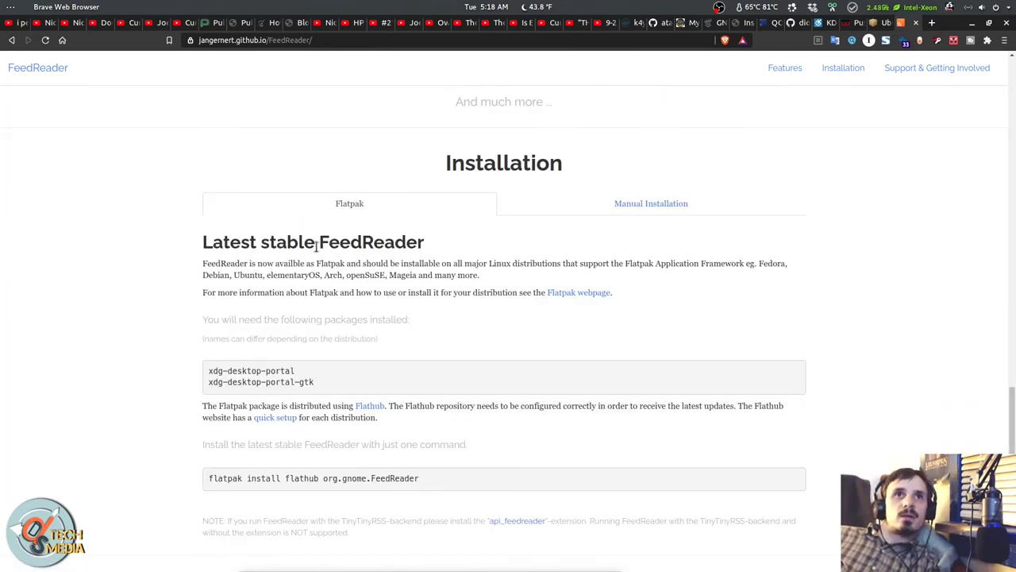
pyautogui.click(591, 204)
pyautogui.scroll(-6, 551, 360)
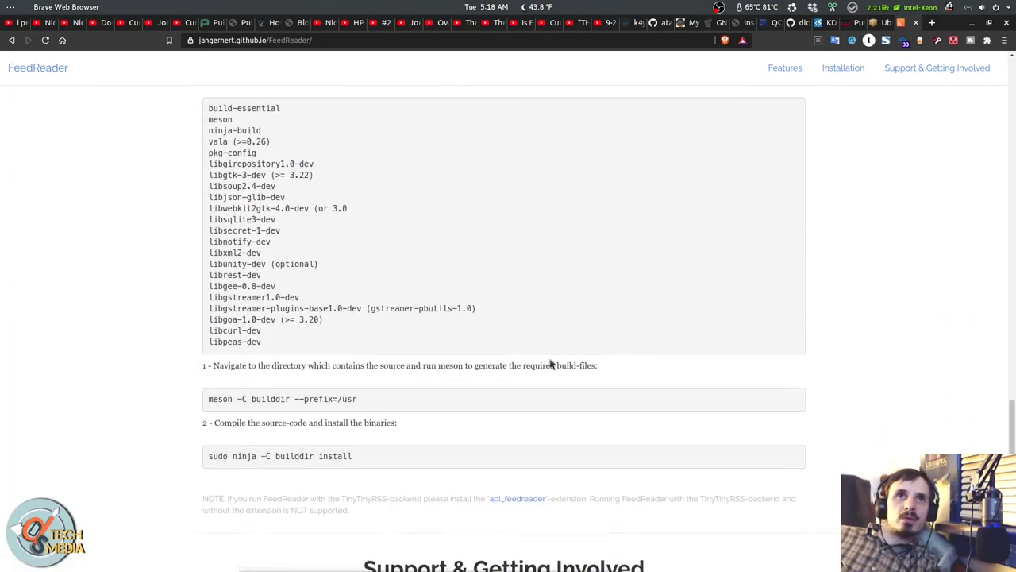
# - Search the installed applications for "feed" and launch FeedReader
pyautogui.press('super')
pyautogui.write('fil')
pyautogui.press('BackSpace')
pyautogui.press('BackSpace')
pyautogui.write('eed')
pyautogui.press('Return')
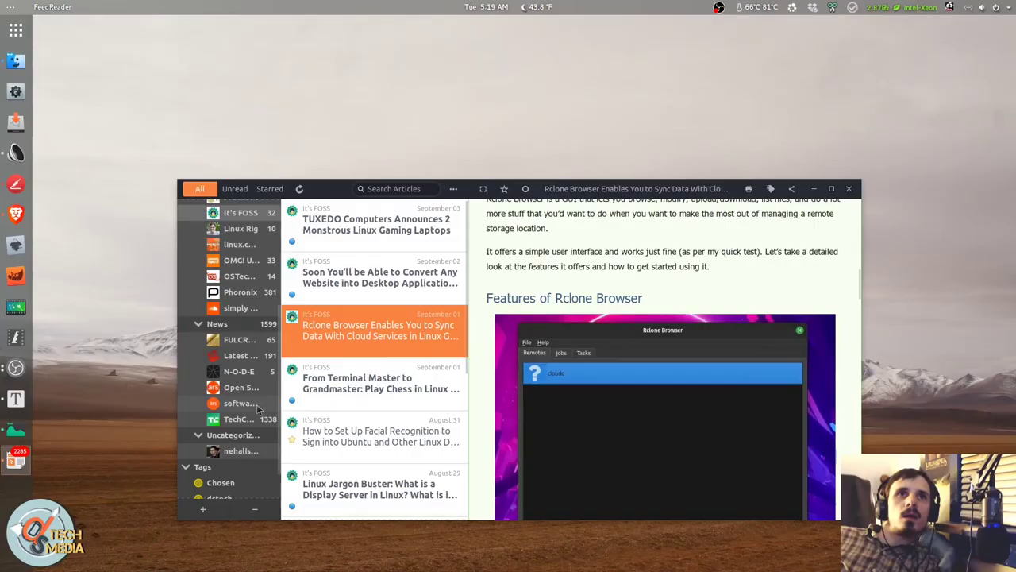
# - Look through the feed categories and tags, and filter the It's FOSS articles by starred, unread, and all
pyautogui.scroll(-1, 235, 407)
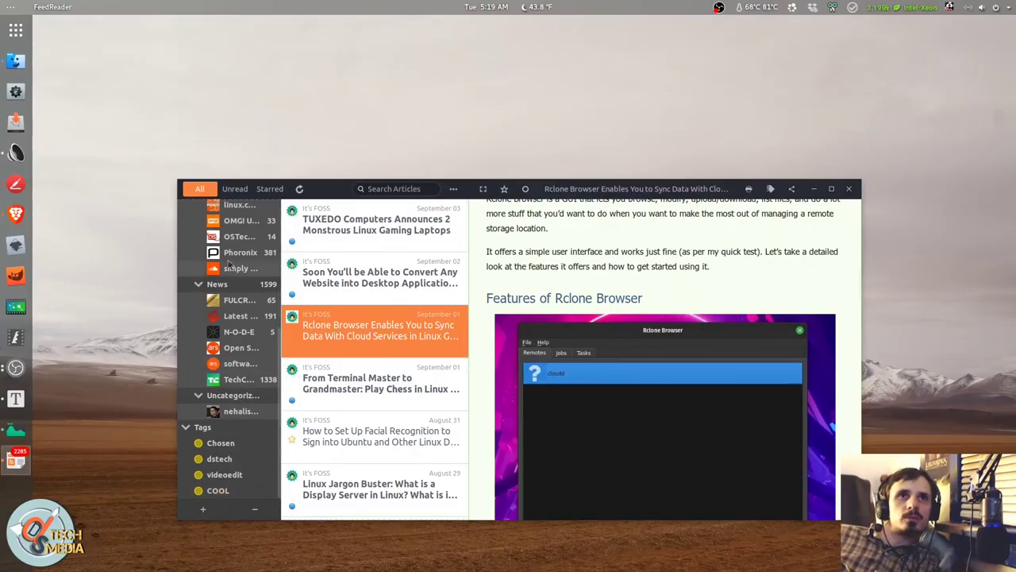
pyautogui.scroll(5, 224, 287)
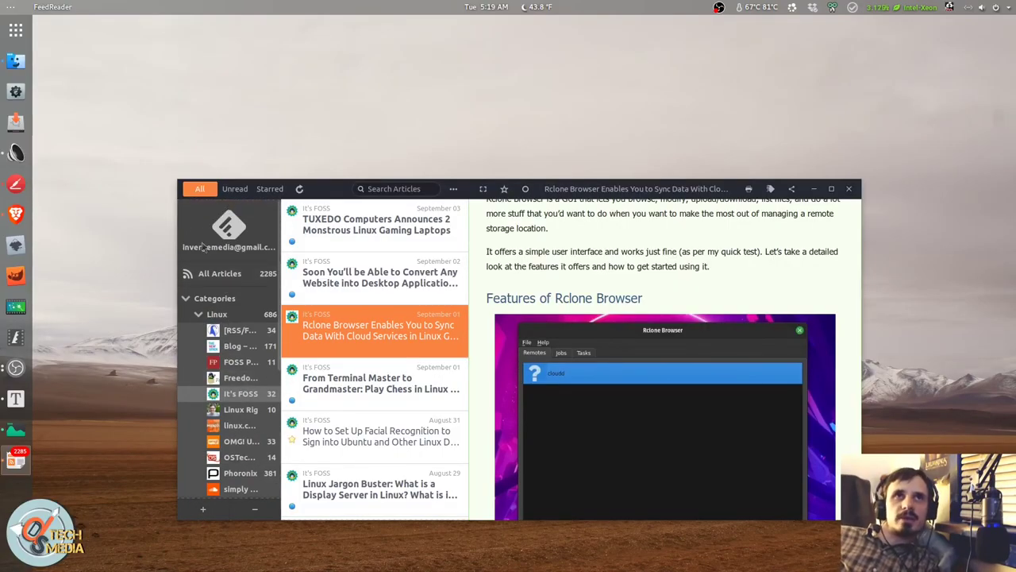
pyautogui.click(270, 188)
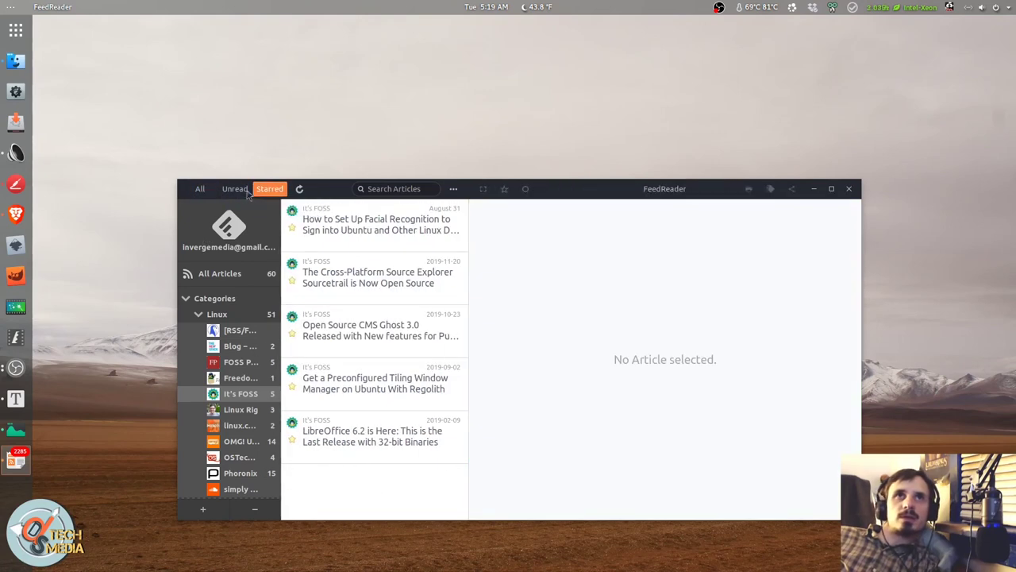
pyautogui.click(235, 188)
pyautogui.click(199, 188)
# - Open FeedReader's settings, set the article view theme to Parchment, and cycle through the feed list themes, including elementary
pyautogui.click(453, 188)
pyautogui.click(440, 219)
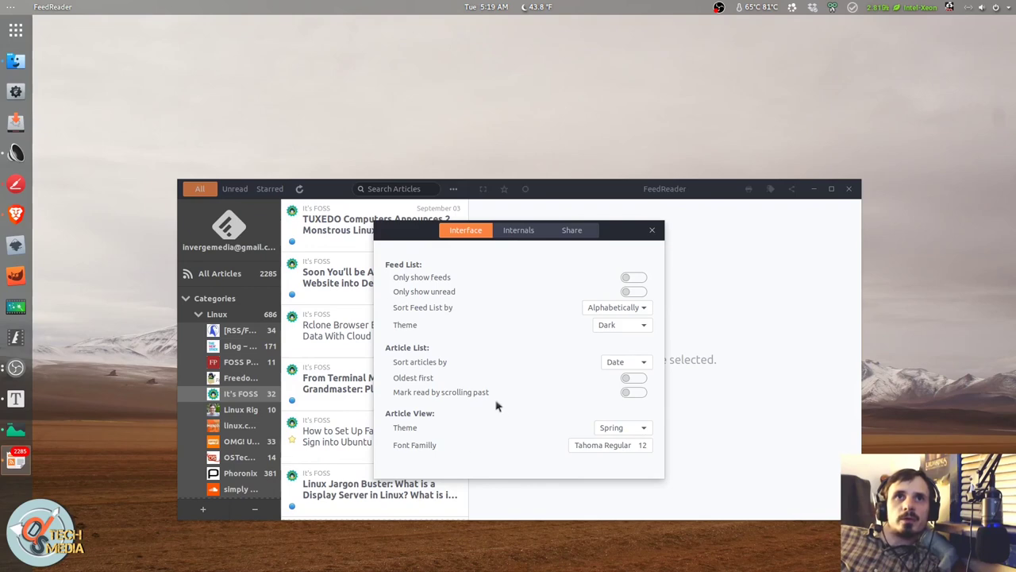
pyautogui.scroll(-2, 601, 428)
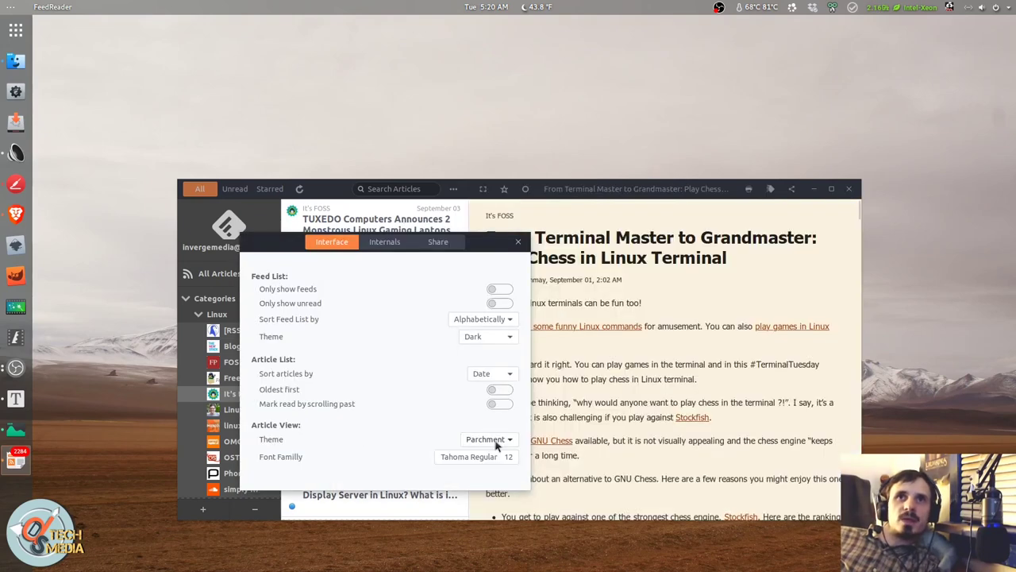
pyautogui.scroll(3, 495, 444)
pyautogui.scroll(-3, 495, 444)
pyautogui.scroll(1, 482, 337)
pyautogui.scroll(-2, 482, 340)
pyautogui.scroll(1, 485, 338)
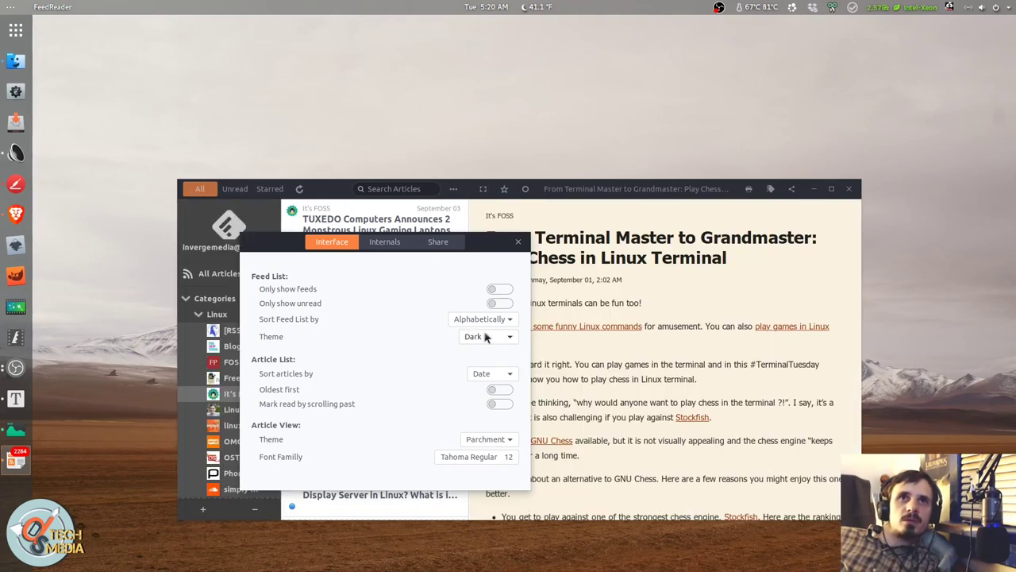
pyautogui.scroll(-1, 486, 338)
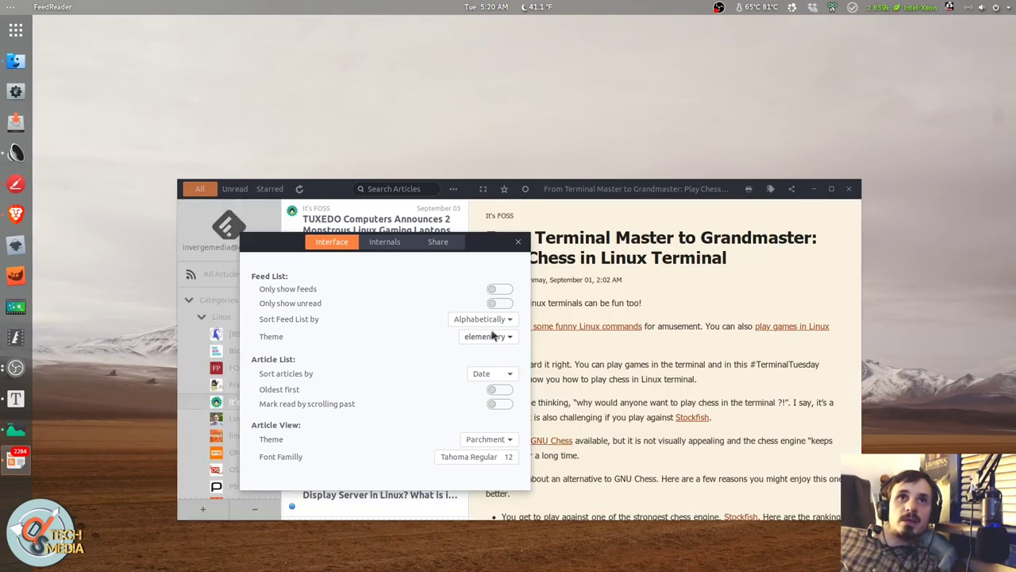
pyautogui.scroll(2, 492, 335)
# - Review FeedReader's sharing accounts and the open article's sharing options, and reposition the FeedReader window
pyautogui.click(437, 242)
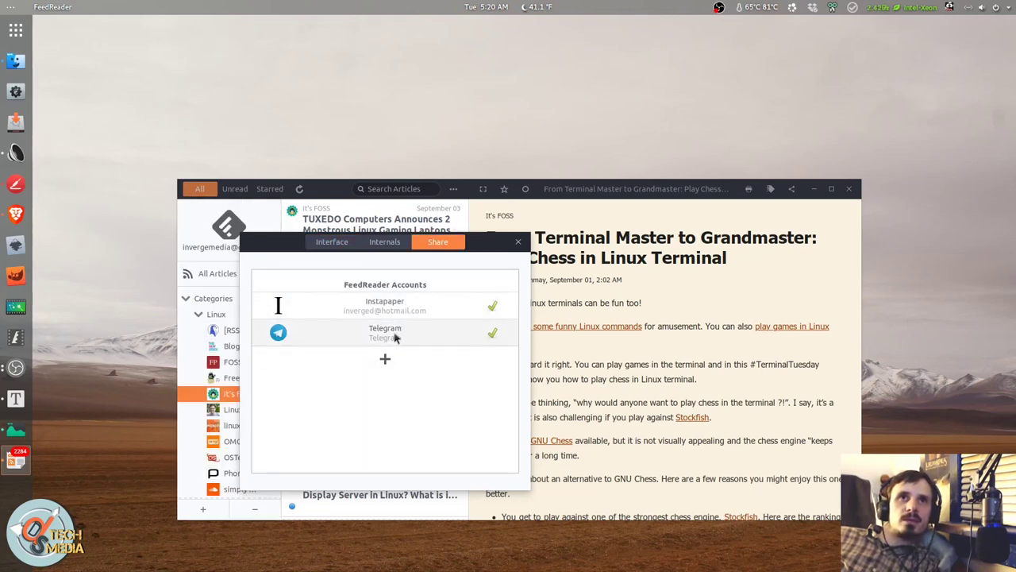
pyautogui.click(386, 358)
pyautogui.click(443, 424)
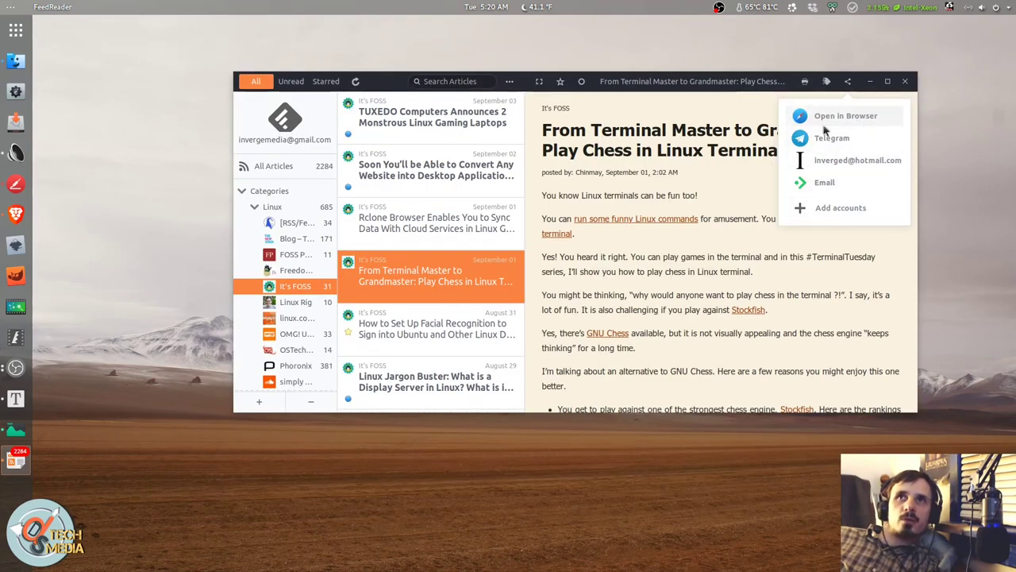
pyautogui.click(396, 82)
pyautogui.moveTo(395, 82); pyautogui.dragTo(326, 150)
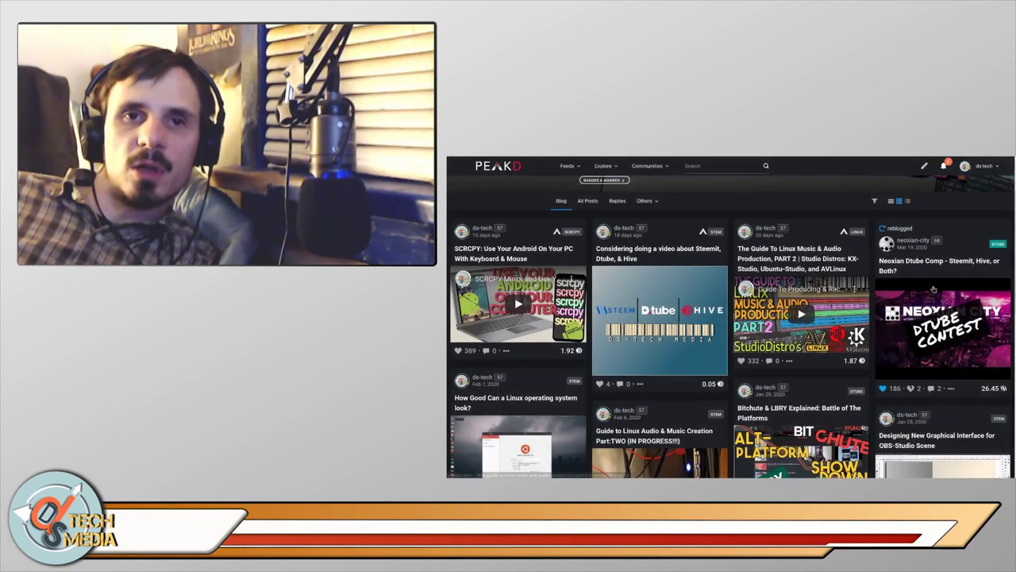
# - Browse the channel's blog posts on PeakD and open the post-writing options
pyautogui.scroll(-5, 925, 167)
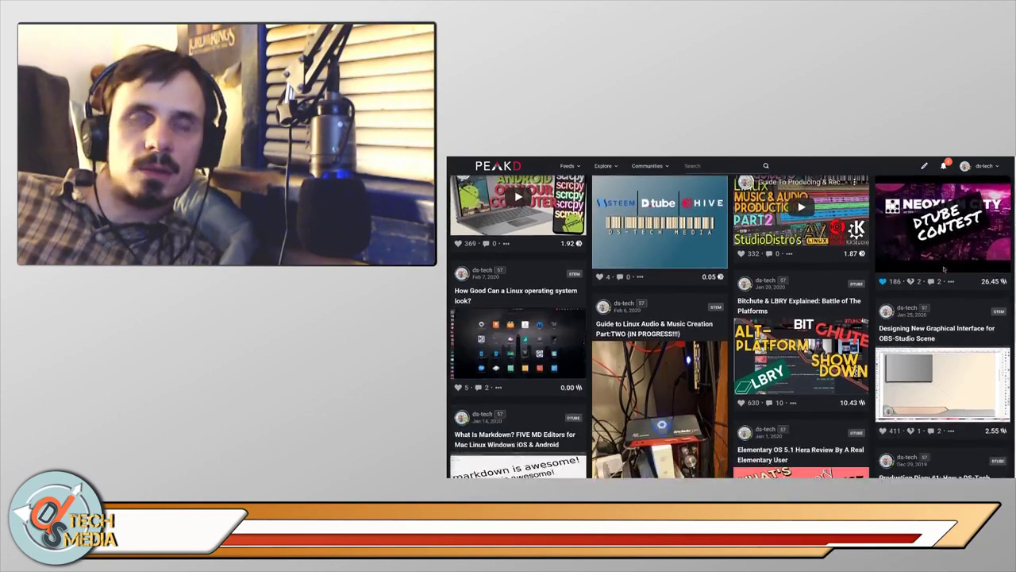
pyautogui.click(924, 167)
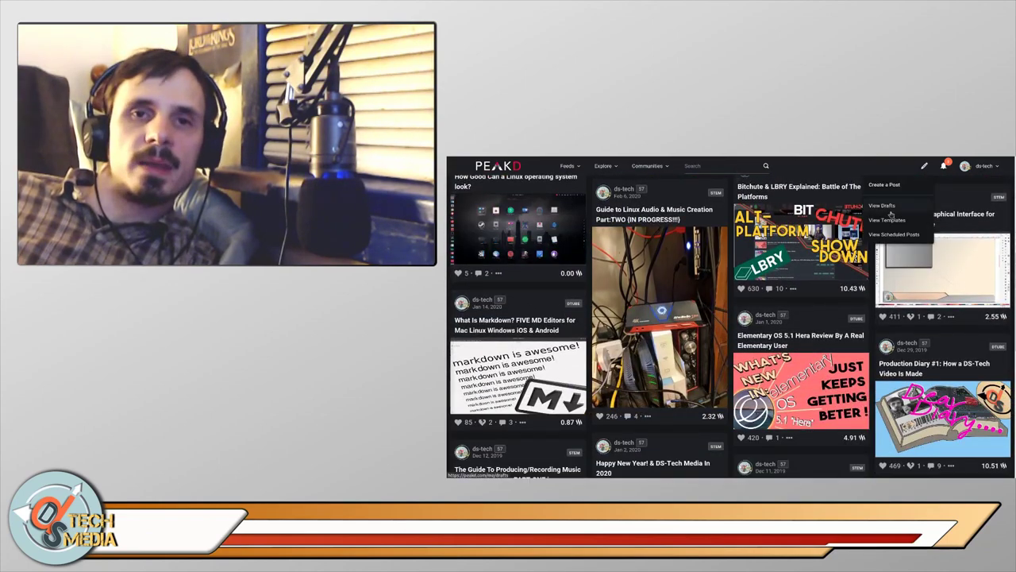